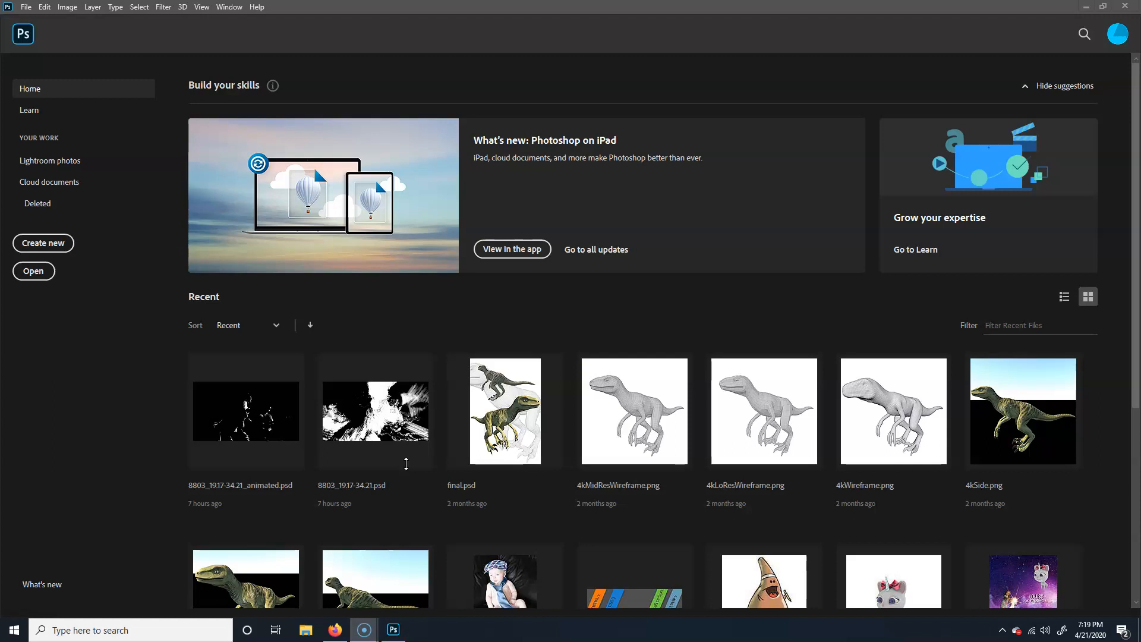
Step: Open the recent file 8803_19.17-34.21_animated.psd and dismiss the paint bucket error
{"action": "left_click", "coordinate": [244, 405]}
{"action": "left_click", "coordinate": [339, 426]}
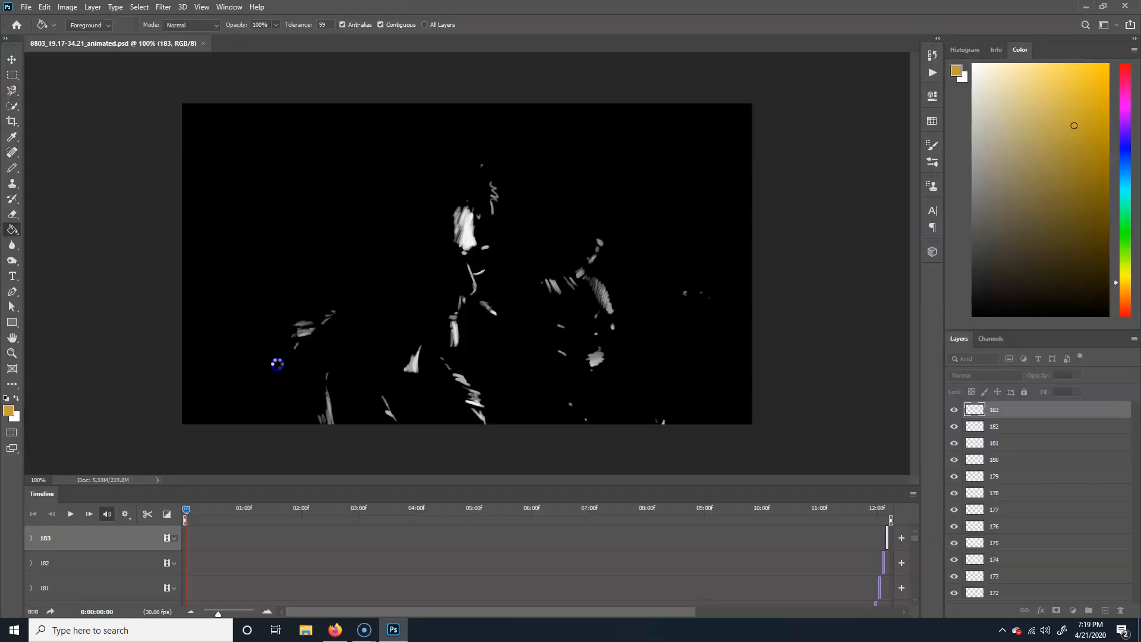
{"action": "left_click", "coordinate": [276, 361]}
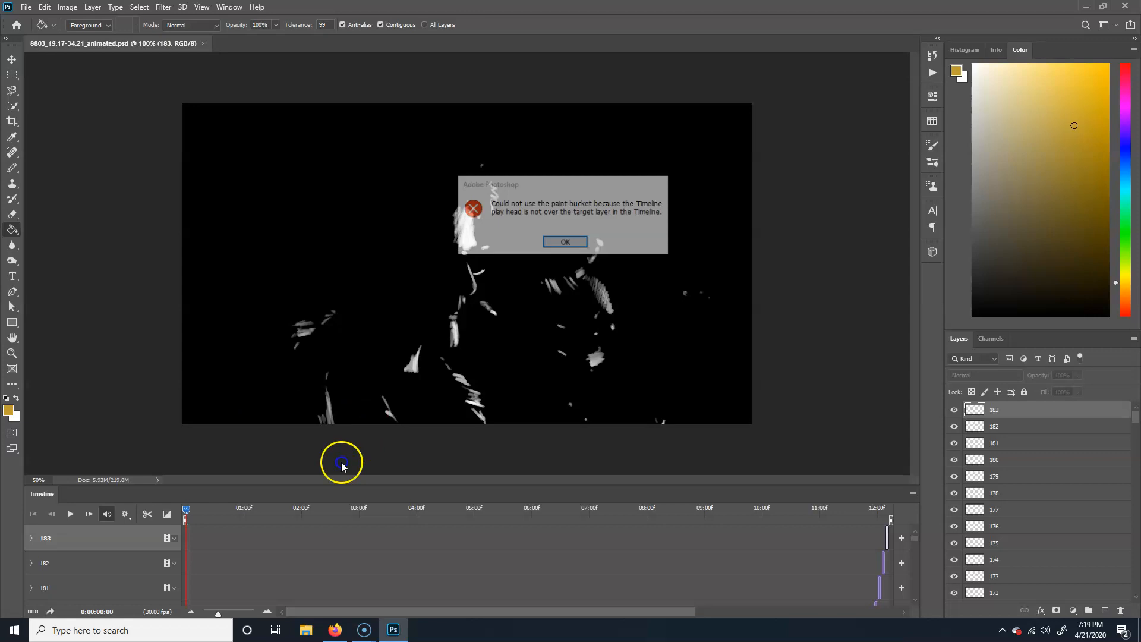
{"action": "left_click", "coordinate": [569, 243]}
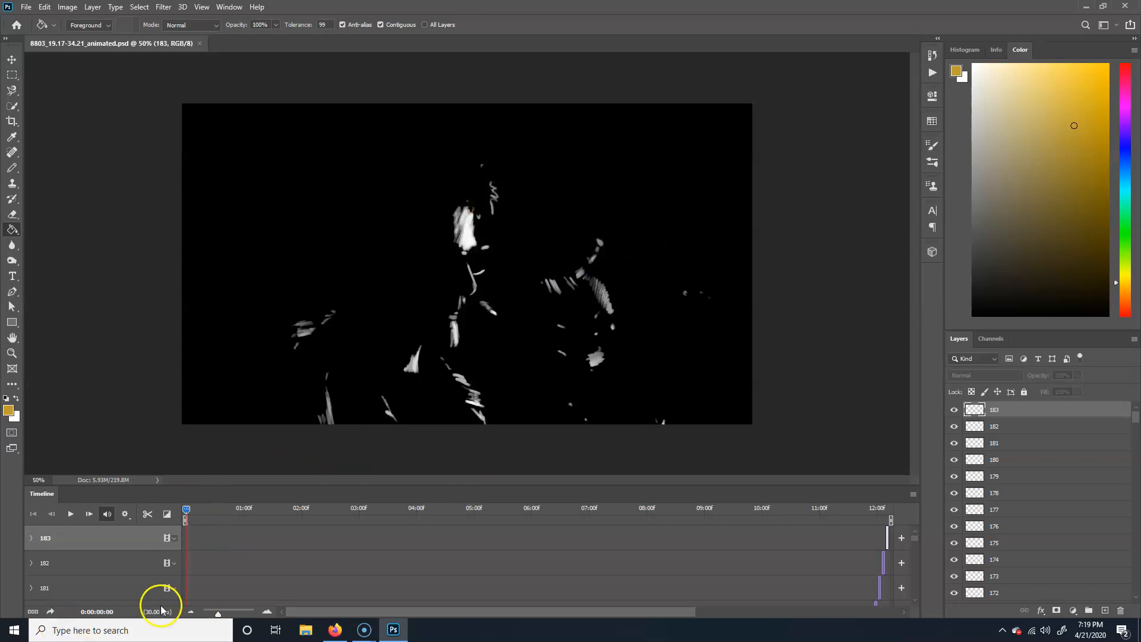
Step: Play the animation for about four seconds, stop it and return the playhead to the start of the timeline
{"action": "left_click", "coordinate": [70, 514]}
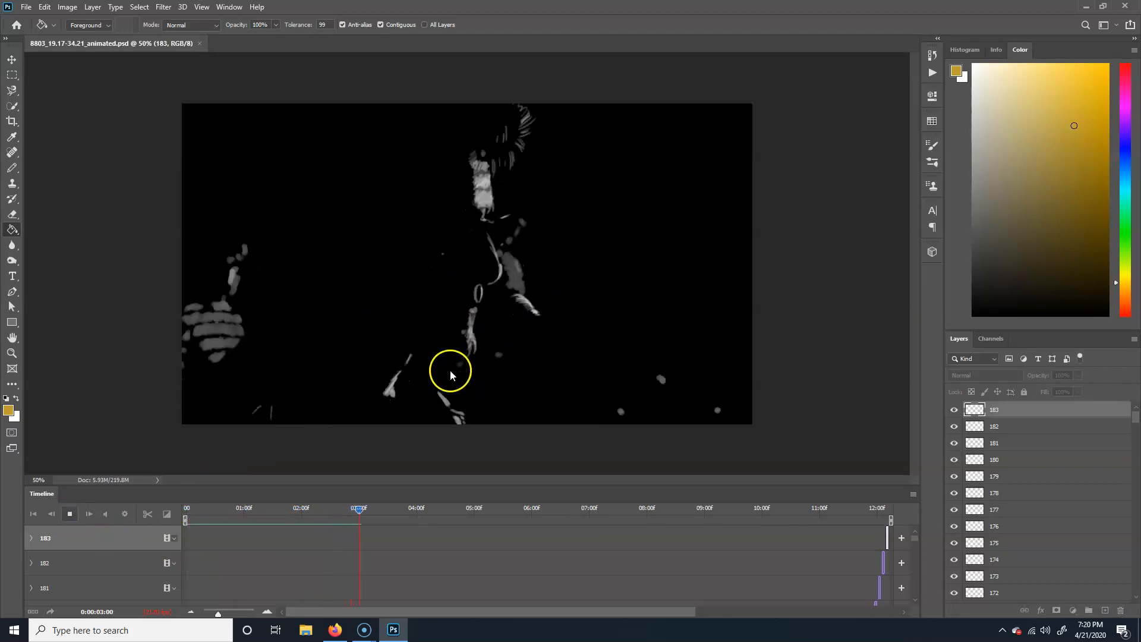
{"action": "left_click", "coordinate": [69, 513]}
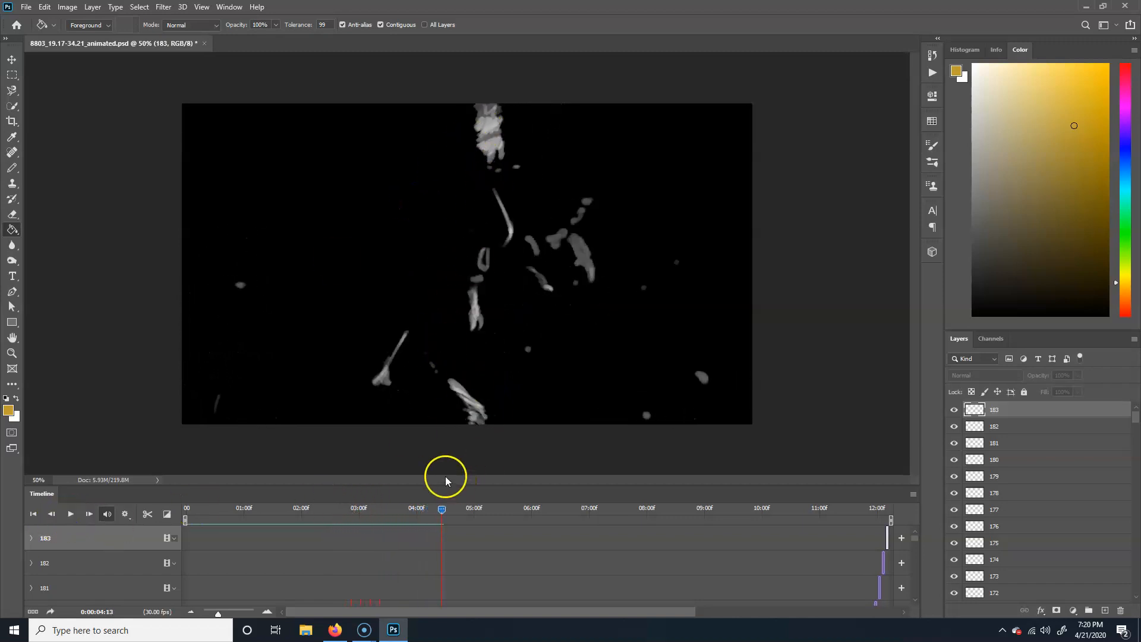
{"action": "left_click_drag", "start_coordinate": [442, 510], "coordinate": [133, 518]}
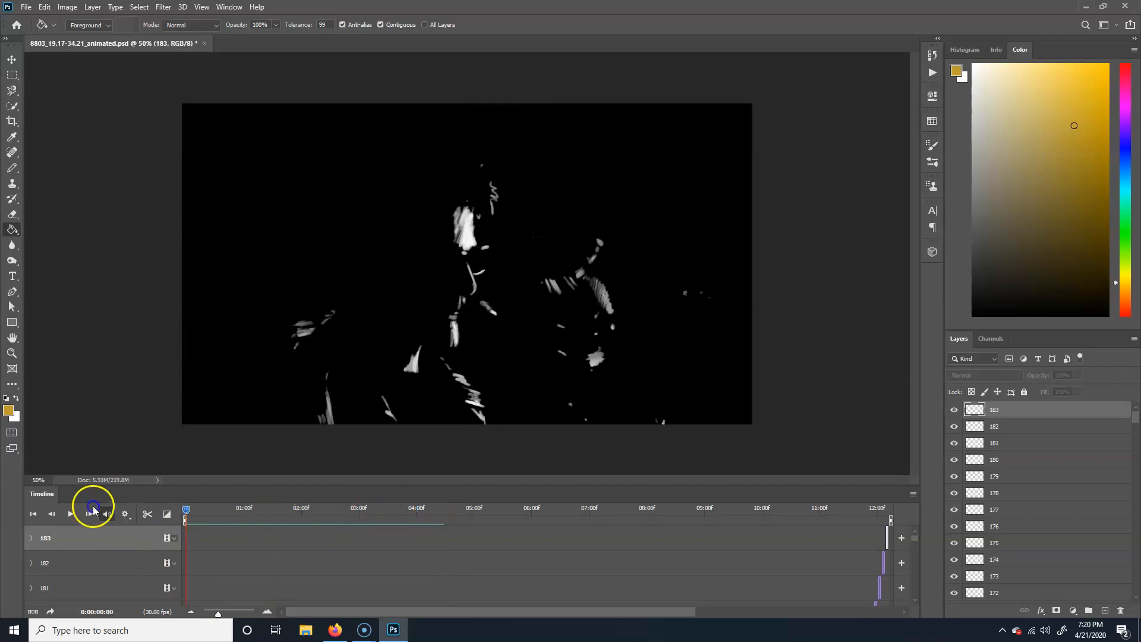
Step: Find the BG layer at the bottom of the layer stack and isolate it by hiding all other layers
{"action": "scroll", "coordinate": [196, 550], "scroll_direction": "down", "scroll_amount": 2}
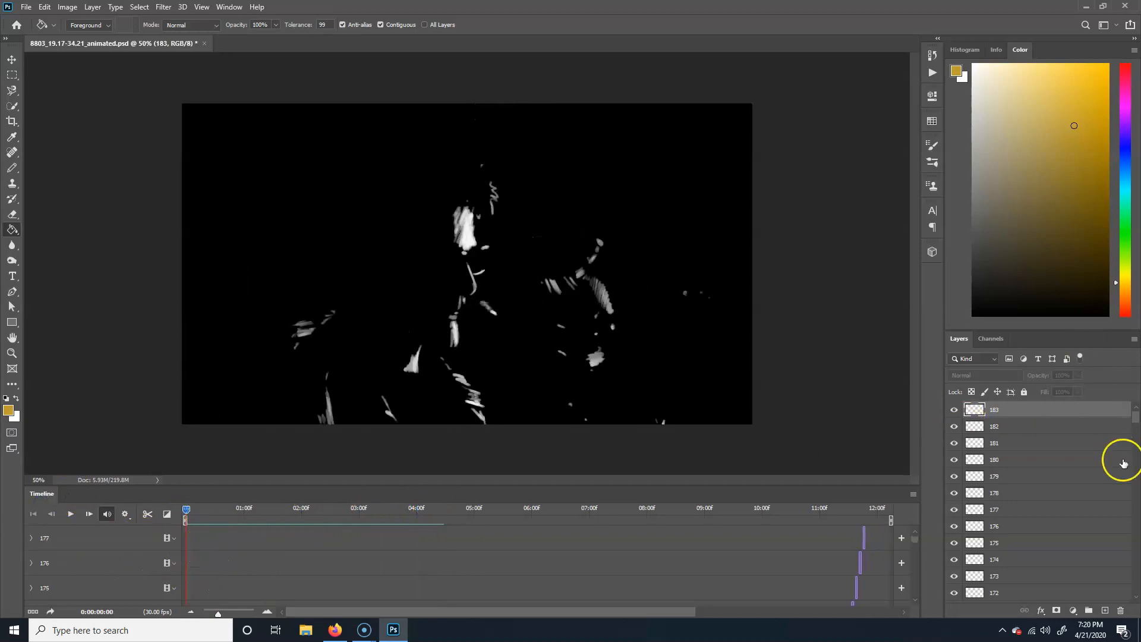
{"action": "left_click_drag", "start_coordinate": [952, 408], "coordinate": [1134, 595]}
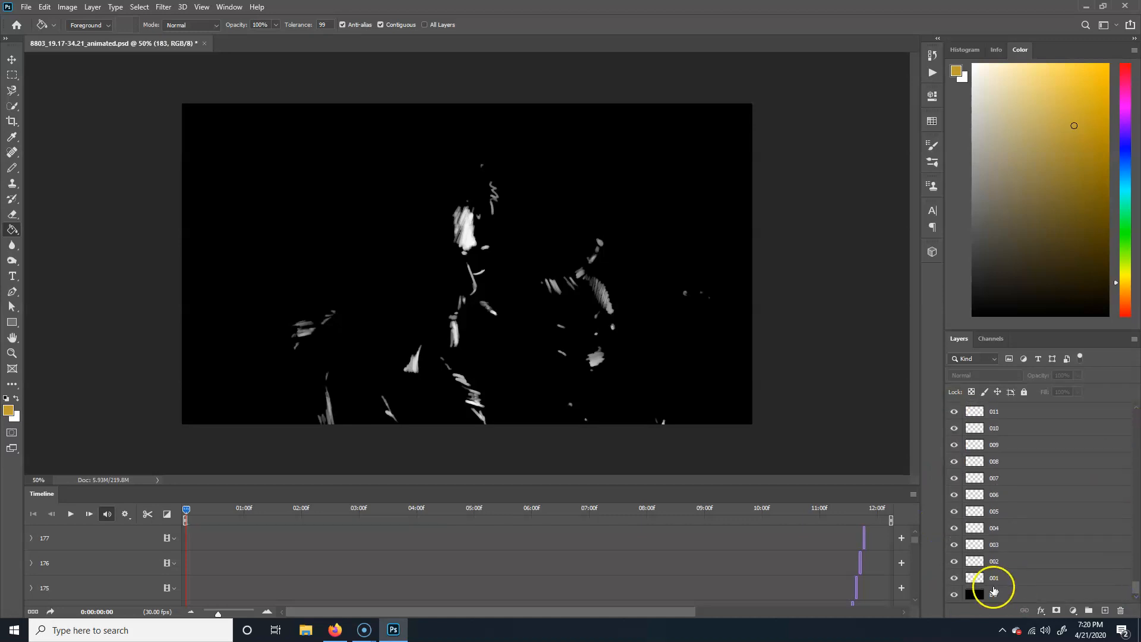
{"action": "left_click", "coordinate": [1042, 589]}
{"action": "double_click", "coordinate": [954, 594]}
{"action": "left_click", "coordinate": [954, 594]}
{"action": "left_click", "coordinate": [954, 594]}
{"action": "key", "text": "alt+space"}
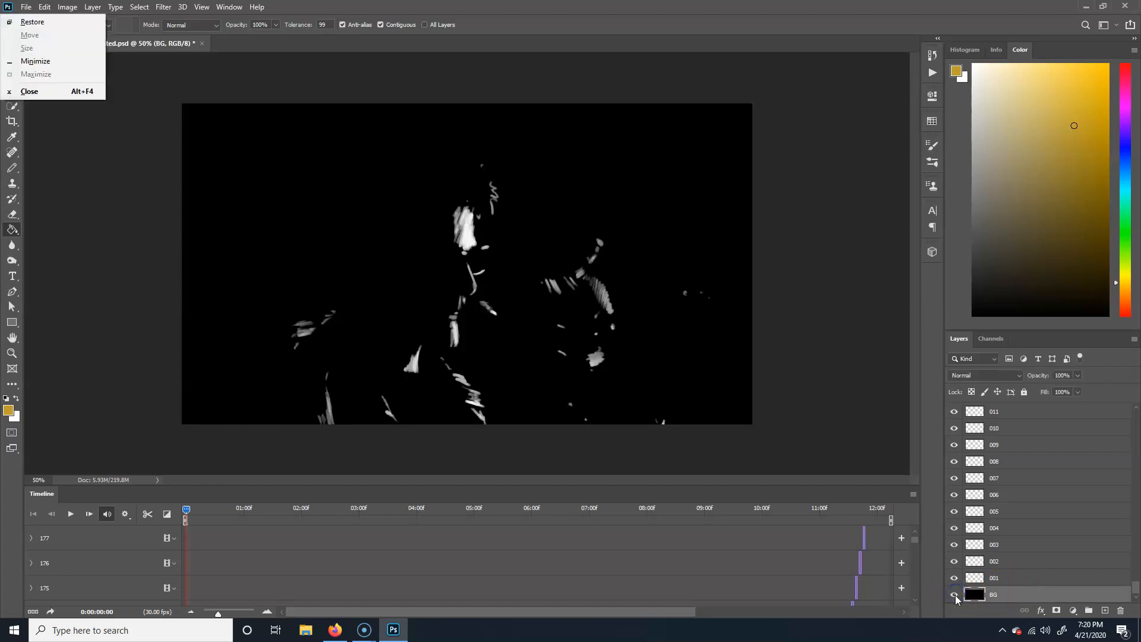
{"action": "key", "text": "Escape"}
{"action": "left_click", "coordinate": [954, 595], "text": "alt"}
{"action": "left_click", "coordinate": [955, 594], "text": "alt"}
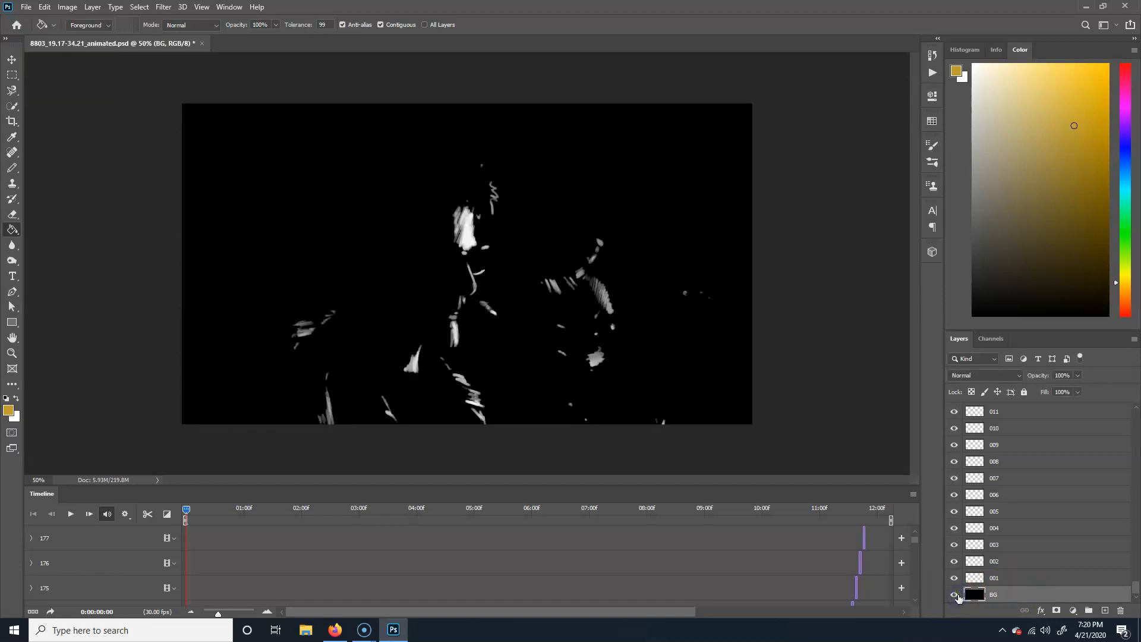
{"action": "left_click", "coordinate": [954, 594], "text": "alt"}
Step: Scrub through the timeline with only the BG layer visible and close the animated document without saving changes
{"action": "left_click_drag", "start_coordinate": [483, 494], "coordinate": [321, 504]}
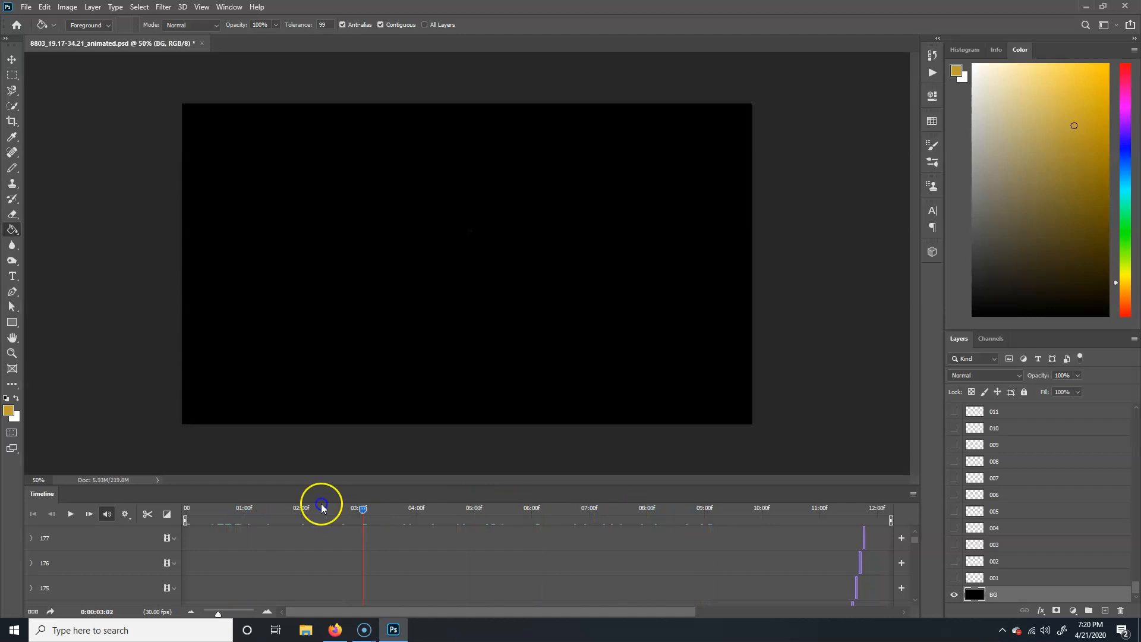
{"action": "left_click", "coordinate": [857, 537]}
{"action": "left_click", "coordinate": [958, 410]}
{"action": "left_click", "coordinate": [596, 255]}
{"action": "left_click", "coordinate": [378, 312]}
{"action": "left_click", "coordinate": [202, 44]}
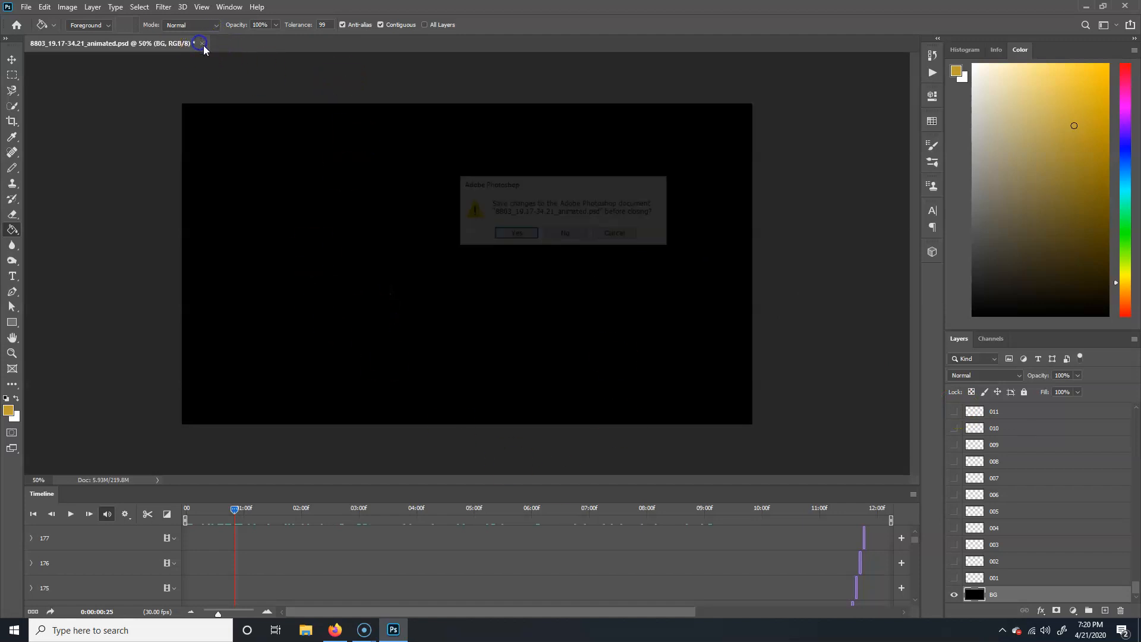
{"action": "left_click", "coordinate": [570, 235]}
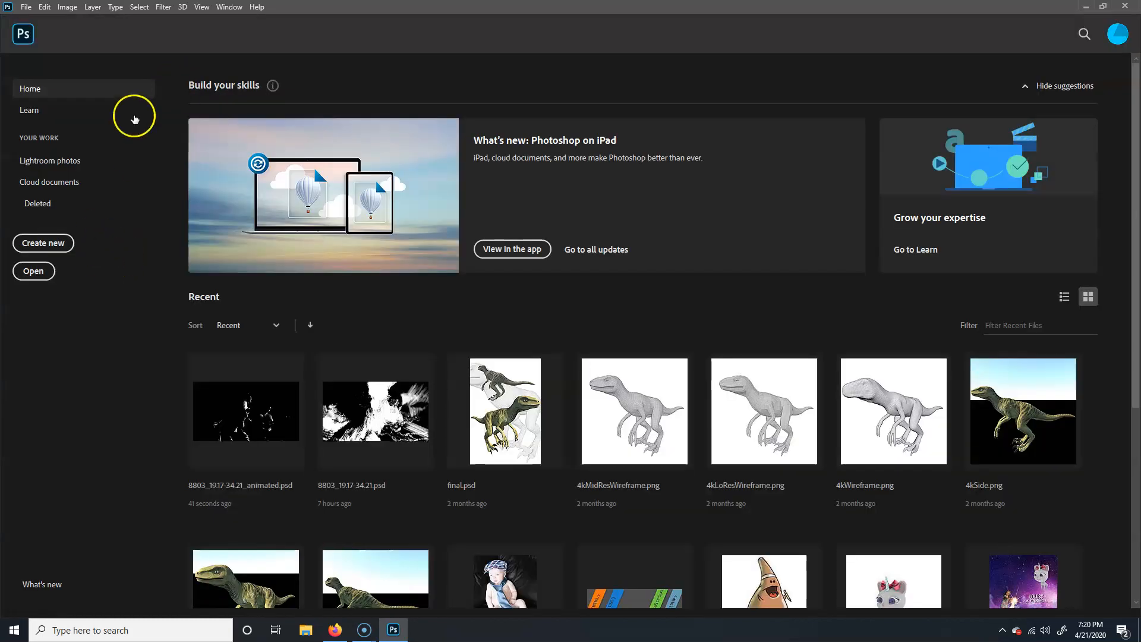
Step: Start a new document and set it to 9 inches wide, 6 inches high and 300 pixels/inch
{"action": "left_click", "coordinate": [66, 243]}
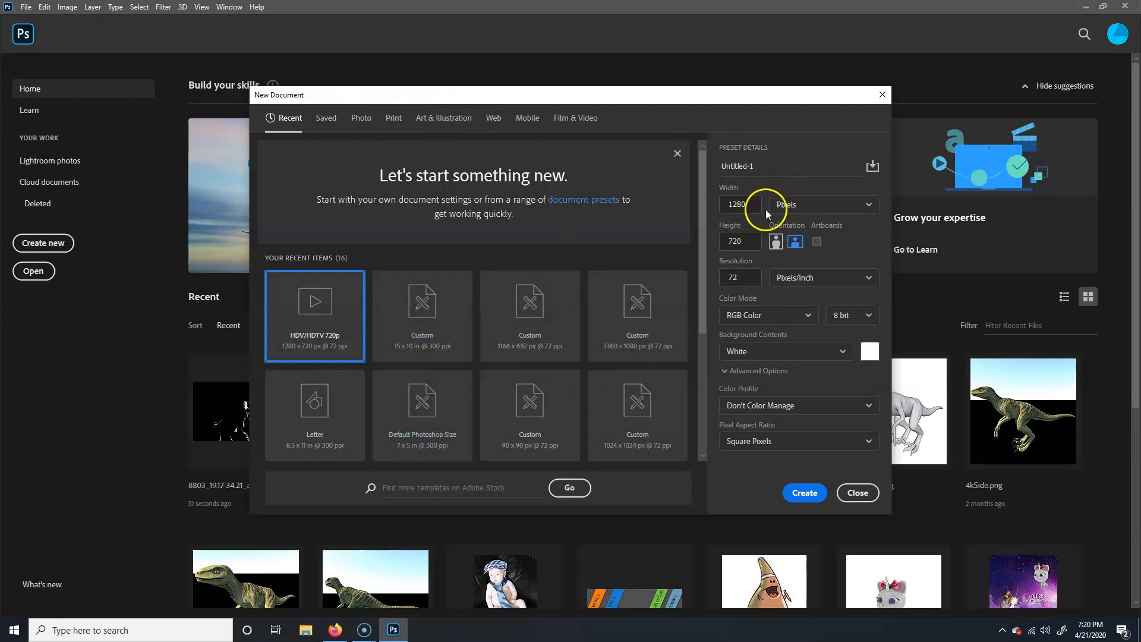
{"action": "left_click", "coordinate": [835, 207]}
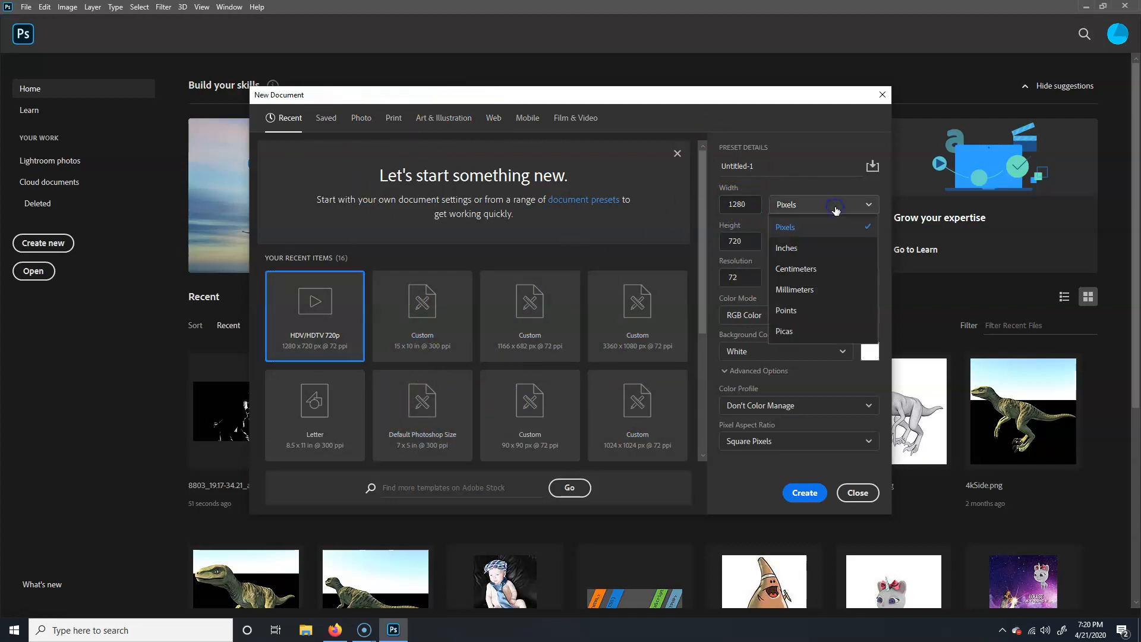
{"action": "left_click", "coordinate": [788, 248]}
{"action": "left_click", "coordinate": [738, 204]}
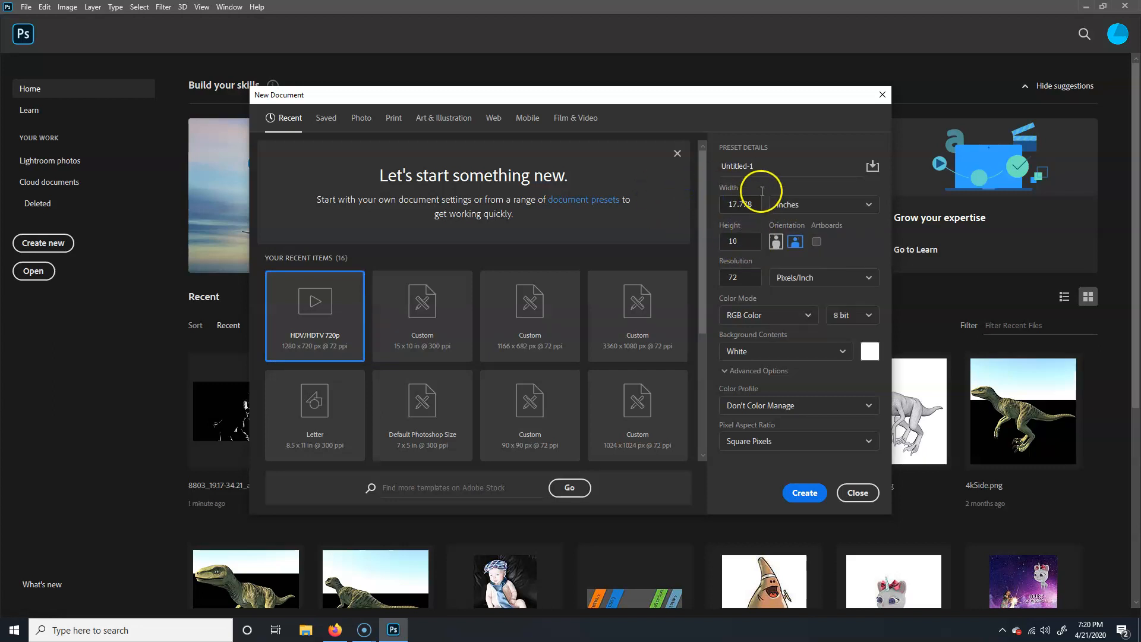
{"action": "type", "text": "9"}
{"action": "left_click", "coordinate": [736, 240]}
{"action": "type", "text": "6"}
{"action": "left_click", "coordinate": [737, 278]}
{"action": "type", "text": "300"}
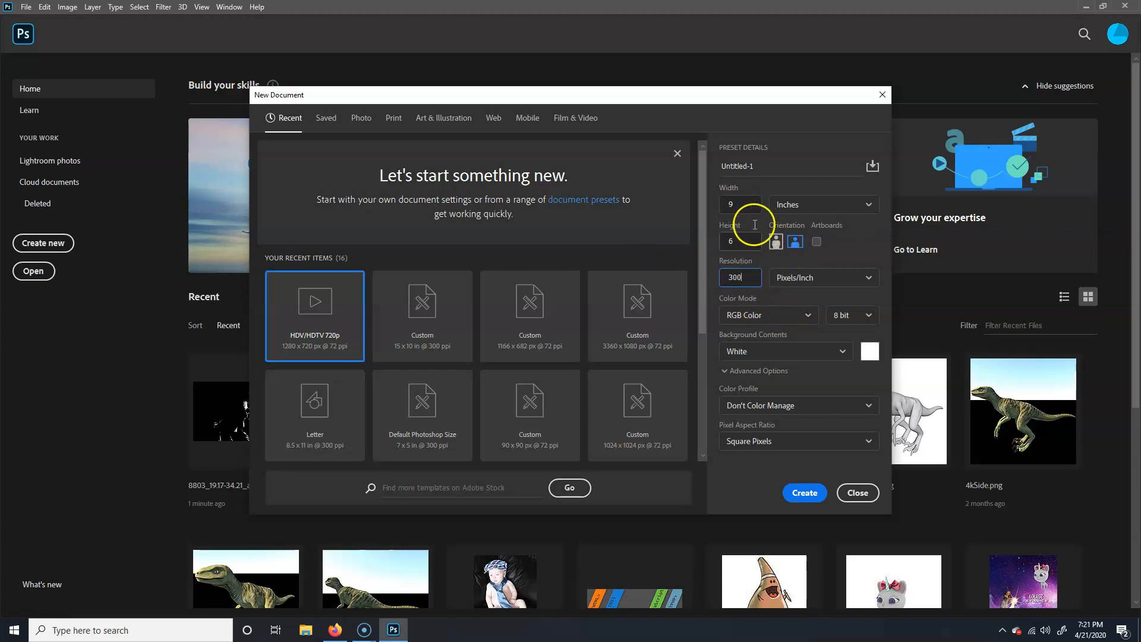
Step: Browse the Photo, Art & Illustration, Web and Mobile presets for the new document
{"action": "left_click", "coordinate": [364, 120]}
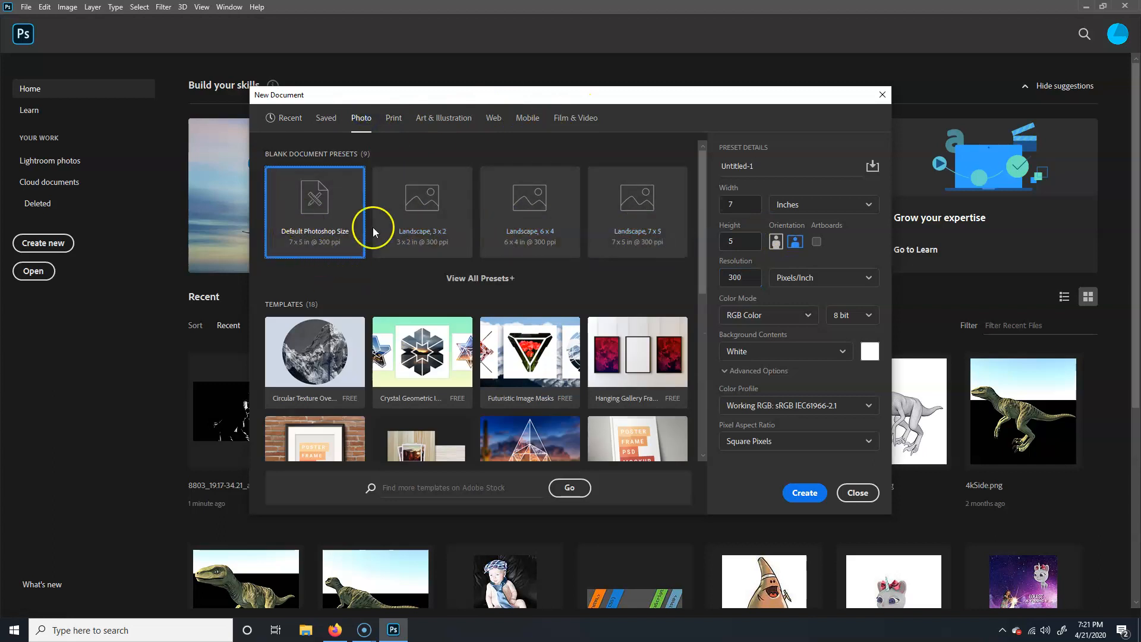
{"action": "left_click", "coordinate": [427, 124]}
{"action": "left_click", "coordinate": [493, 119]}
{"action": "left_click", "coordinate": [527, 119]}
Step: Create a new document from the Film & Video preset HDV/HDTV 720p, 1280 x 720 px at 72 ppi
{"action": "left_click", "coordinate": [575, 119]}
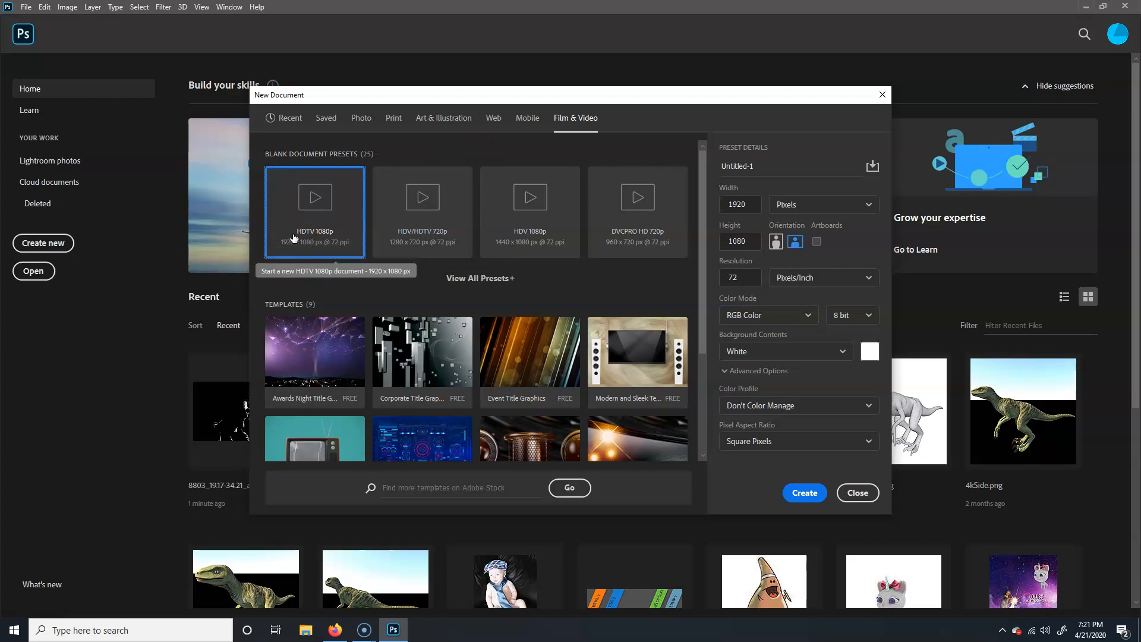
{"action": "left_click", "coordinate": [430, 232]}
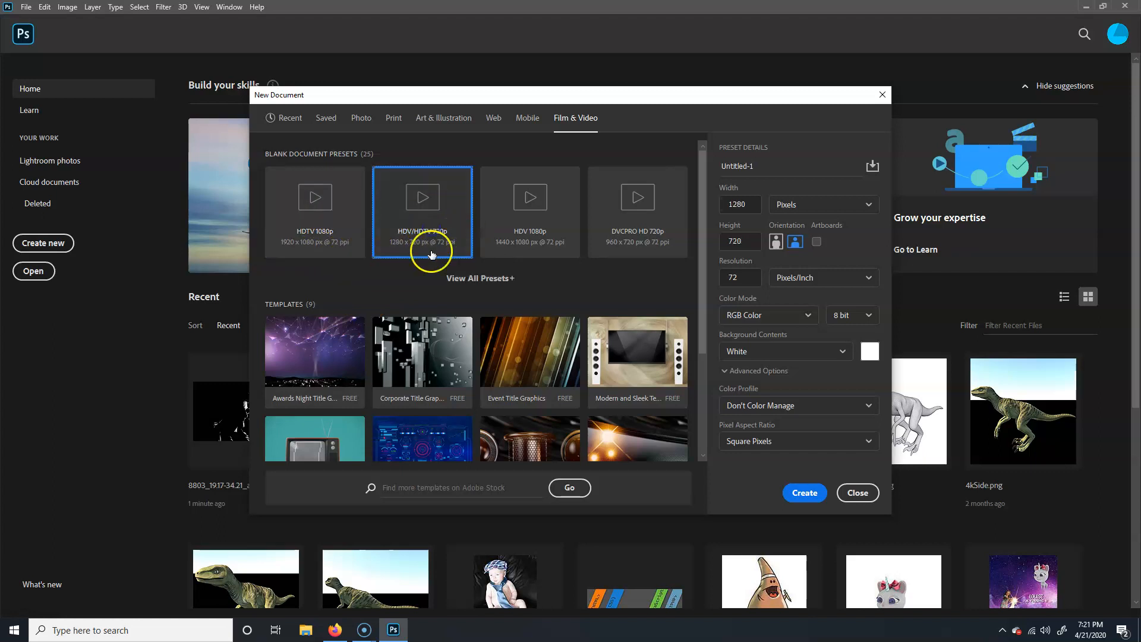
{"action": "left_click", "coordinate": [758, 200]}
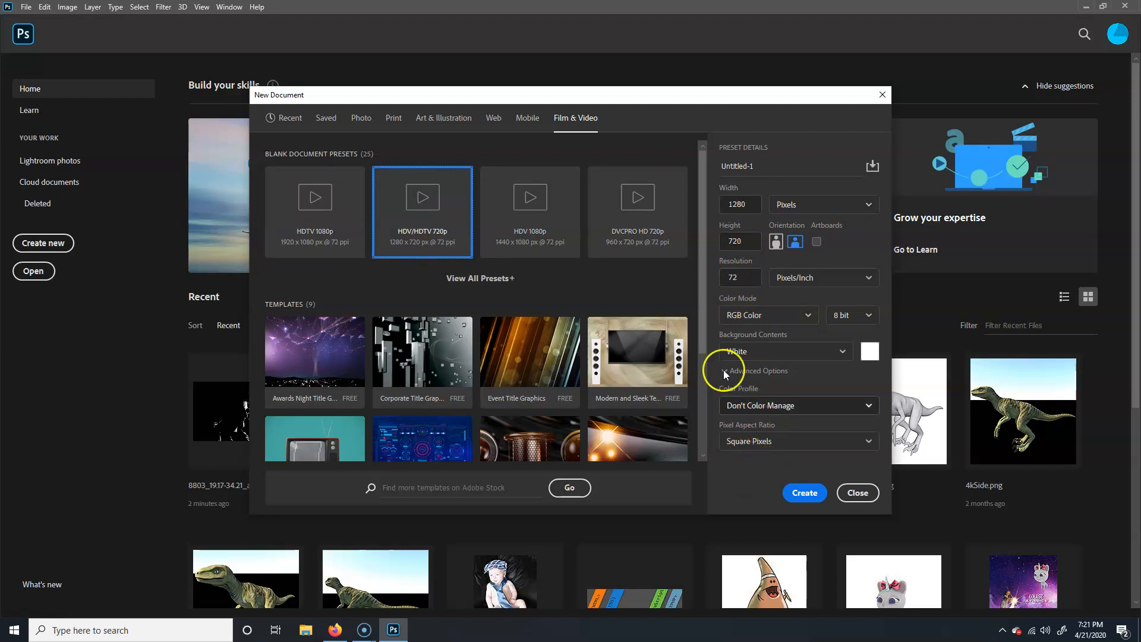
{"action": "left_click", "coordinate": [800, 489]}
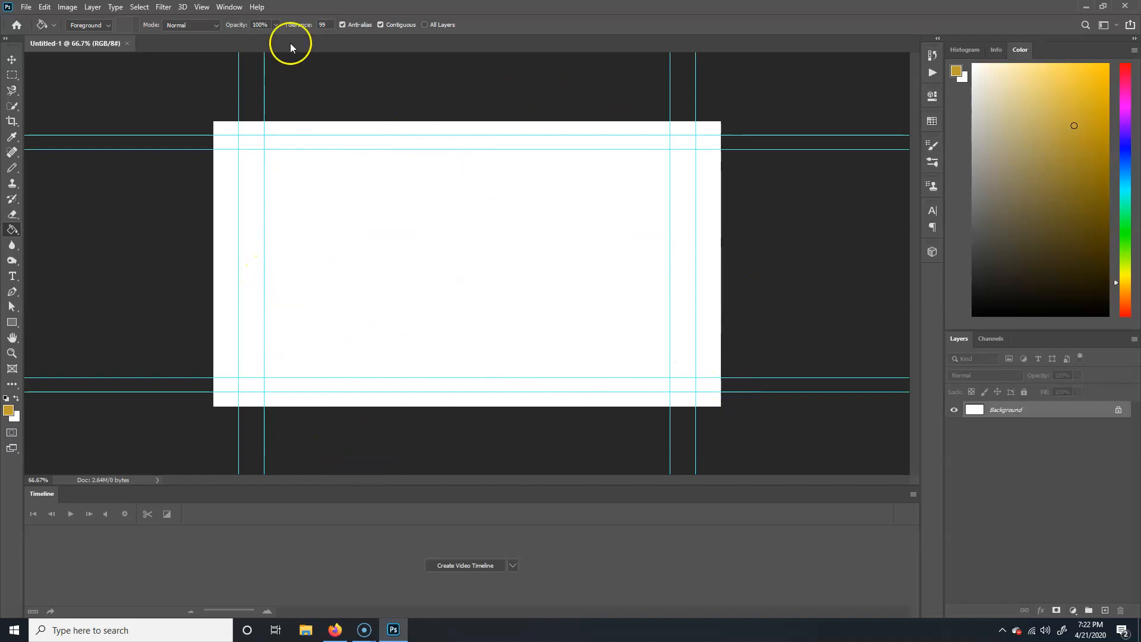
Step: Hide the guides over the canvas by turning off Extras, and choose the Motion workspace
{"action": "left_click", "coordinate": [208, 11]}
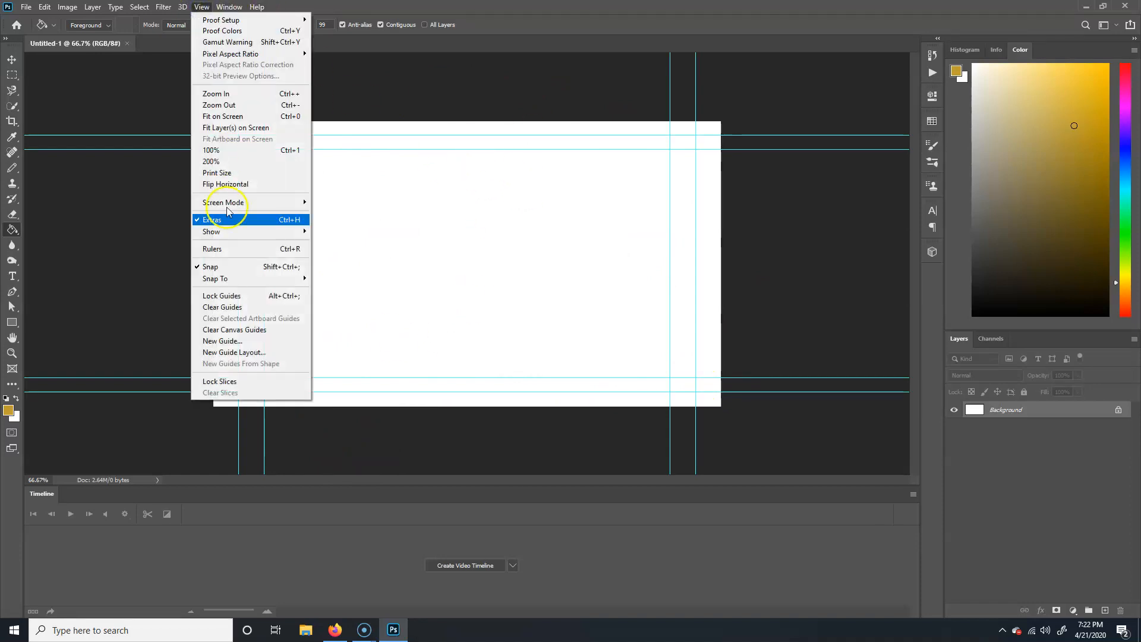
{"action": "left_click", "coordinate": [215, 219]}
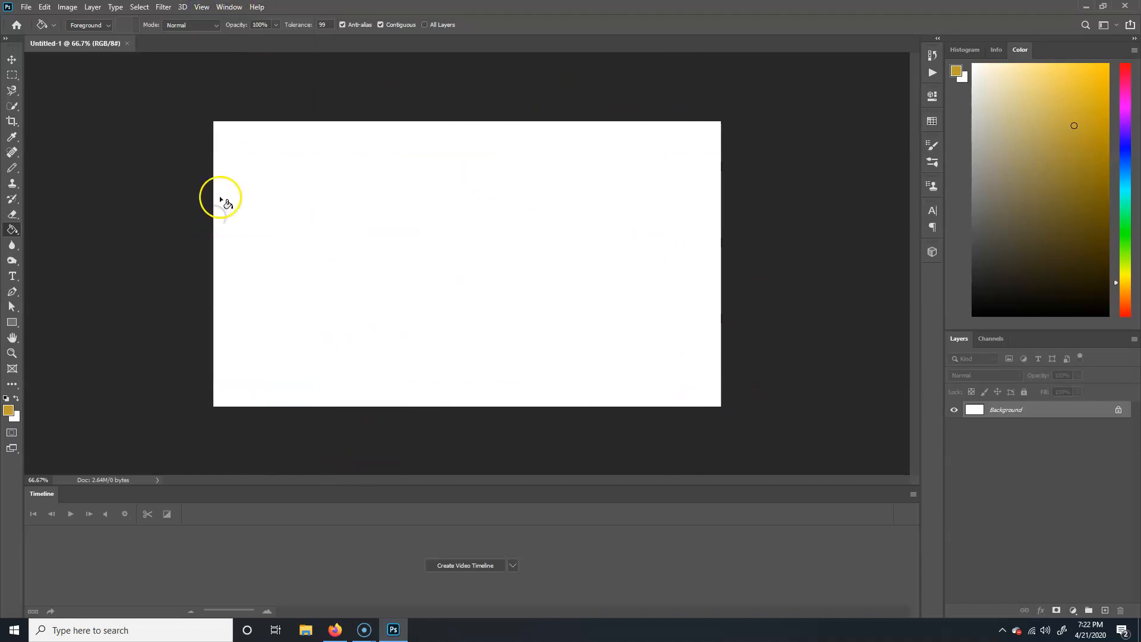
{"action": "left_click", "coordinate": [1104, 26]}
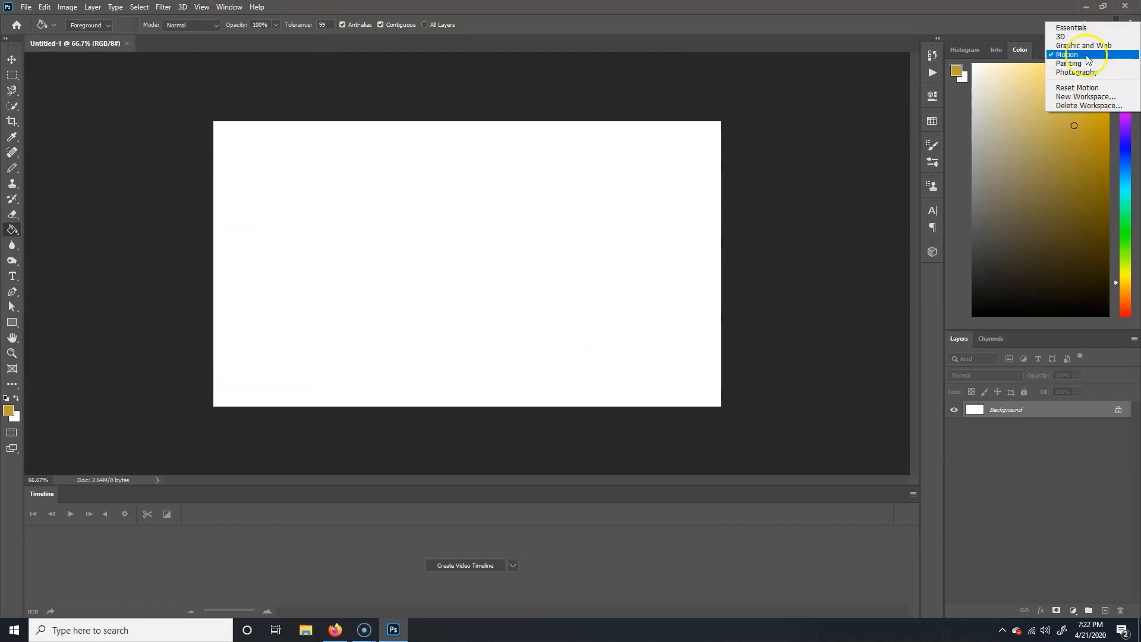
{"action": "left_click", "coordinate": [1070, 56]}
Step: Switch to the Essentials workspace and return to the Motion workspace
{"action": "left_click", "coordinate": [1113, 27]}
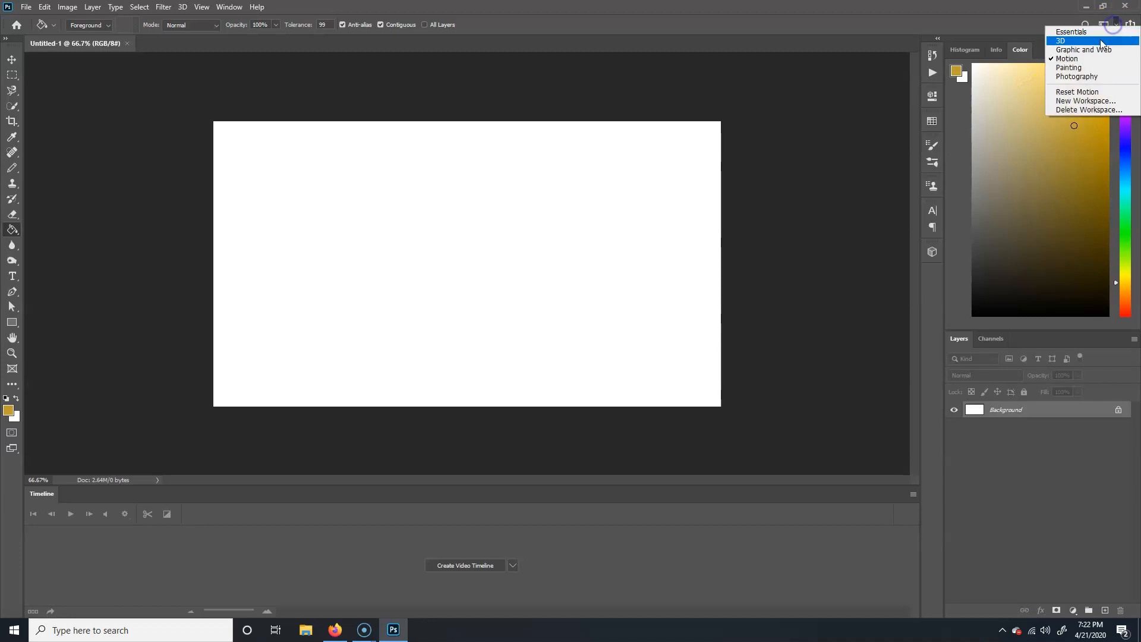
{"action": "left_click", "coordinate": [1085, 40]}
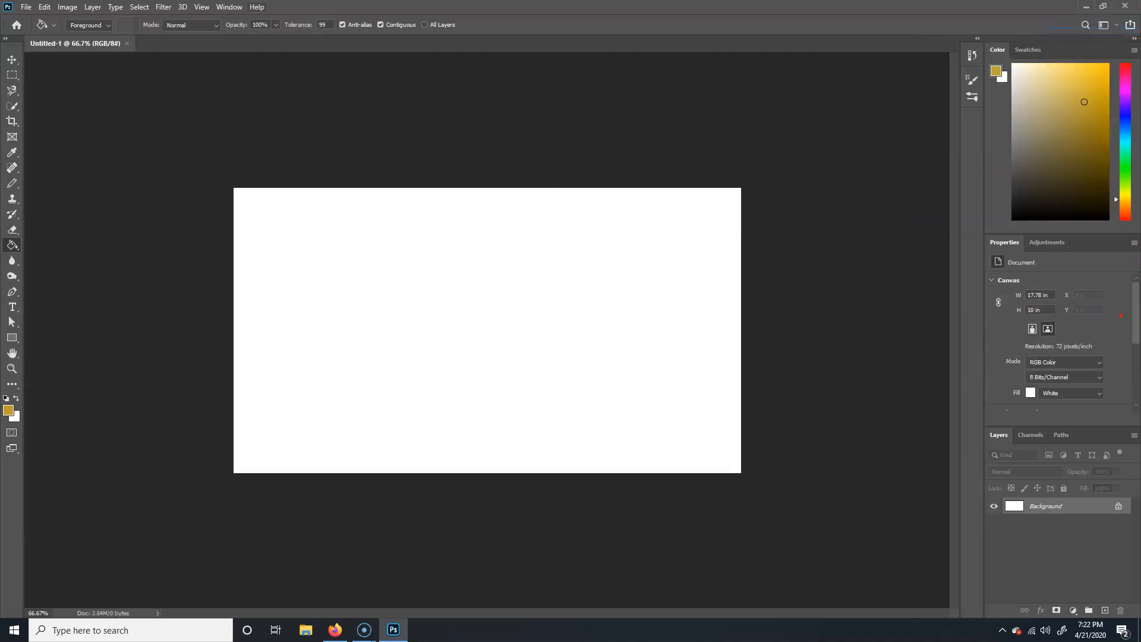
{"action": "left_click", "coordinate": [229, 6]}
{"action": "mouse_move", "coordinate": [297, 30]}
{"action": "left_click", "coordinate": [392, 71]}
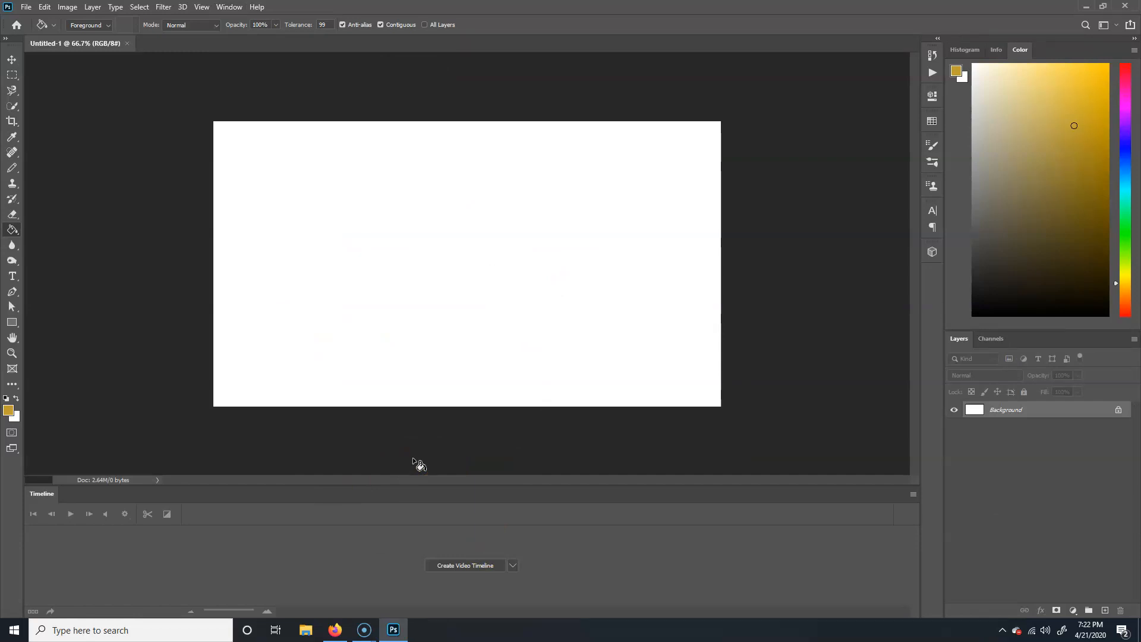
Step: Create a video timeline for the document, choosing it over the frame animation option
{"action": "left_click", "coordinate": [513, 567]}
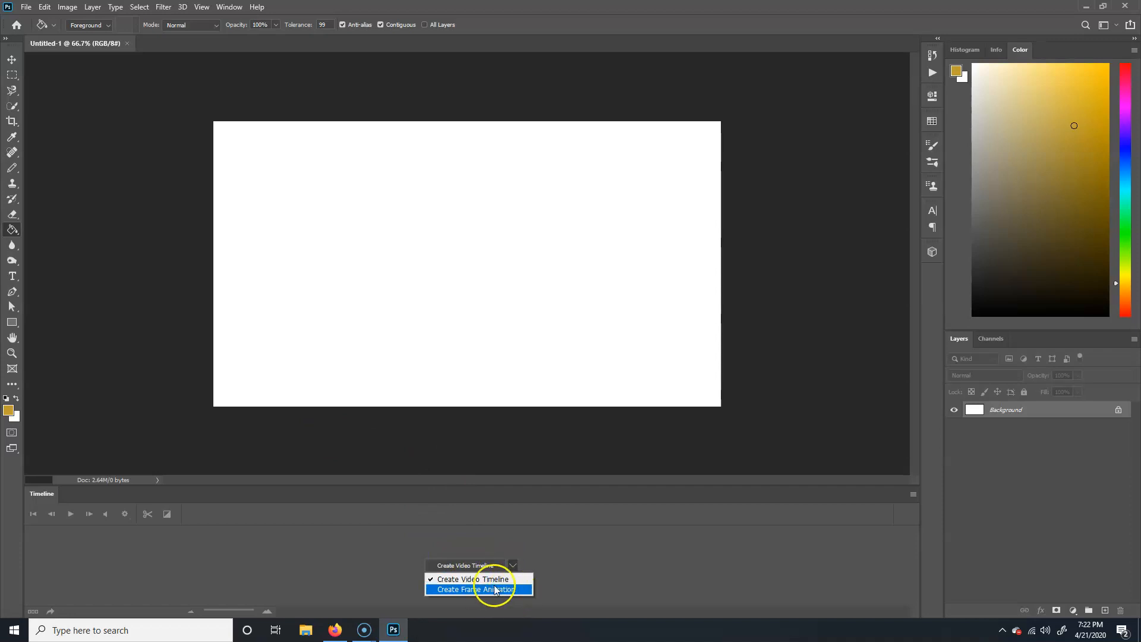
{"action": "left_click", "coordinate": [438, 561]}
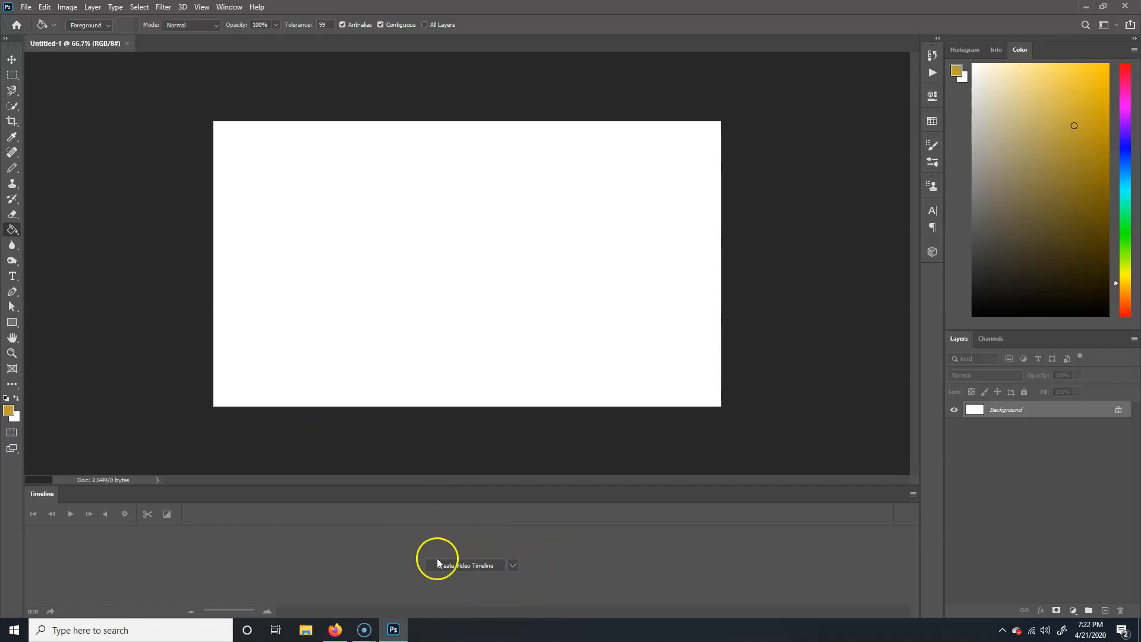
{"action": "left_click", "coordinate": [515, 566]}
{"action": "left_click", "coordinate": [491, 574]}
{"action": "left_click", "coordinate": [482, 566]}
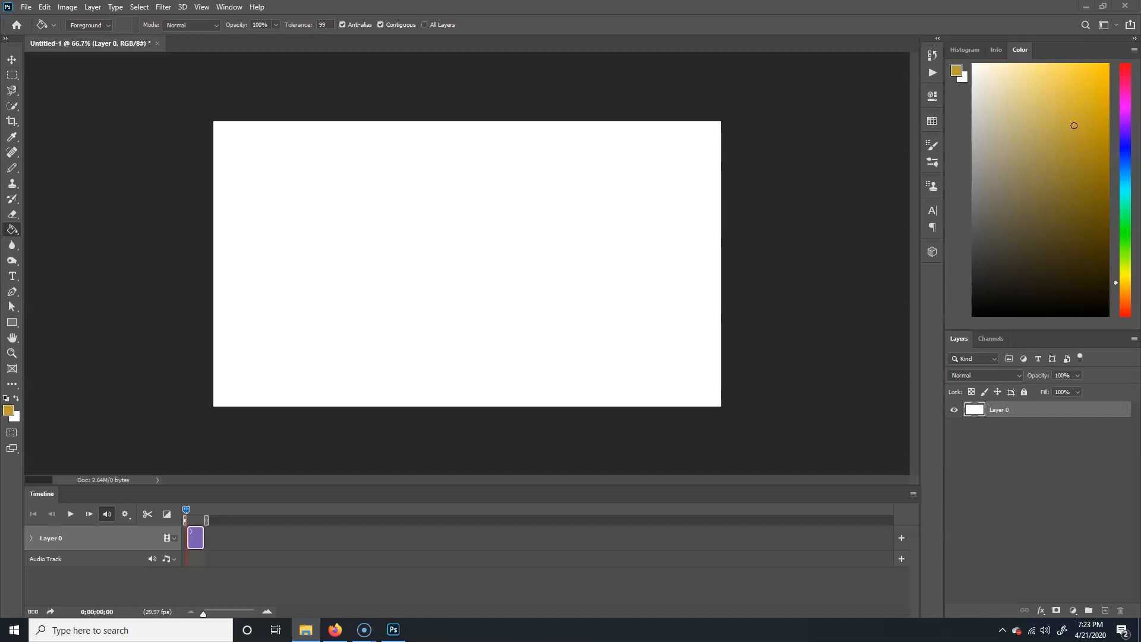
Step: Switch to File Explorer and open the properties of the interview .mov file in the Film folder
{"action": "left_click", "coordinate": [305, 630]}
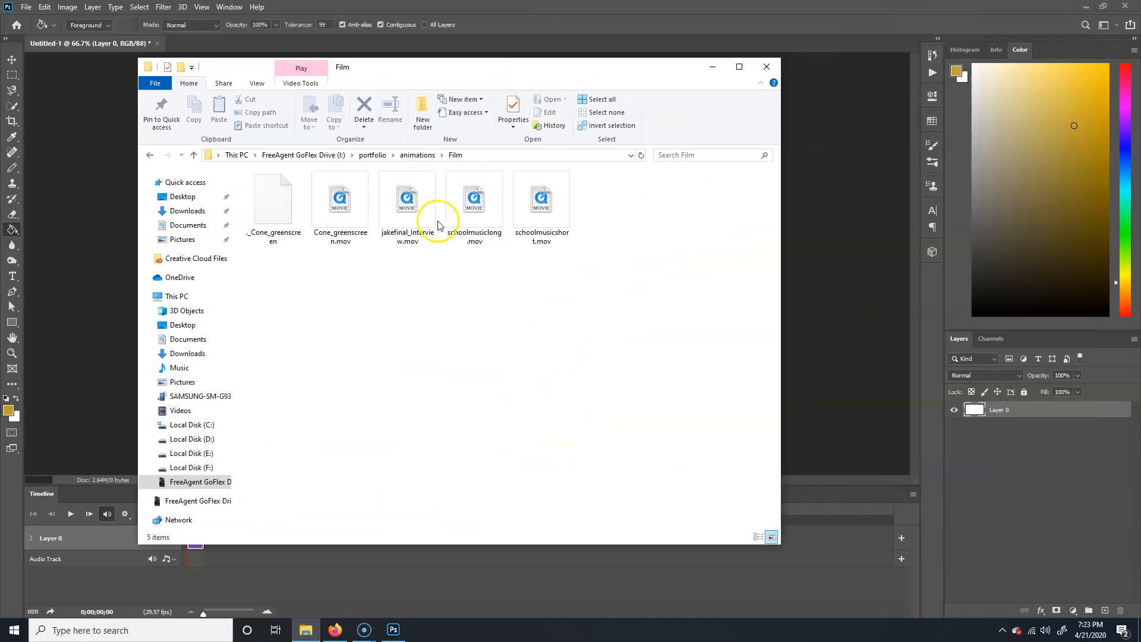
{"action": "left_click", "coordinate": [408, 226]}
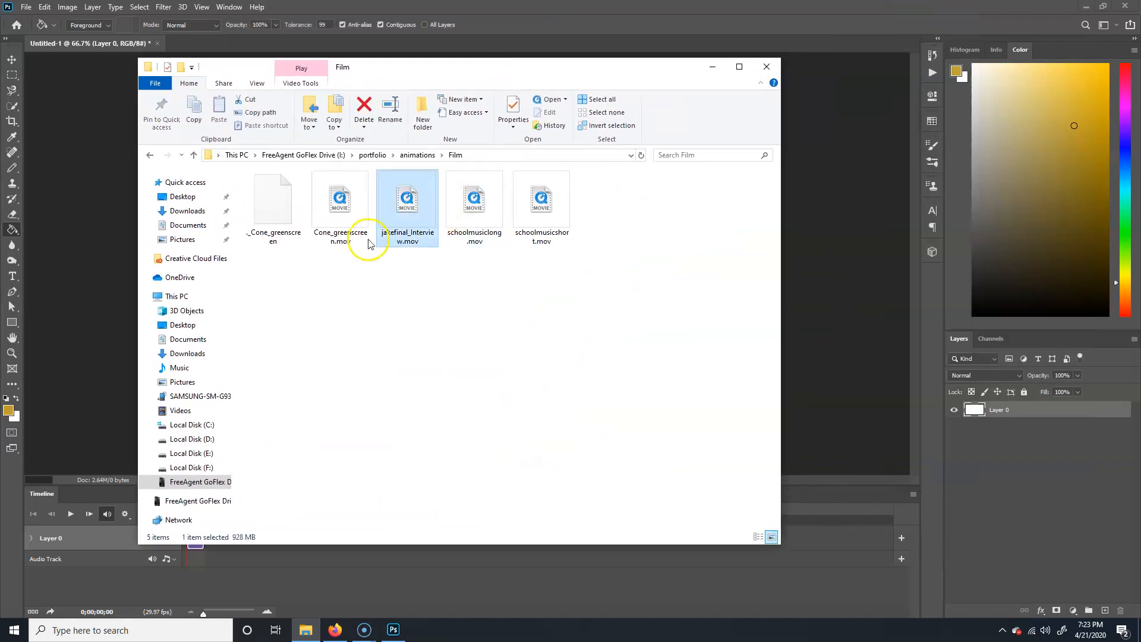
{"action": "right_click", "coordinate": [414, 208]}
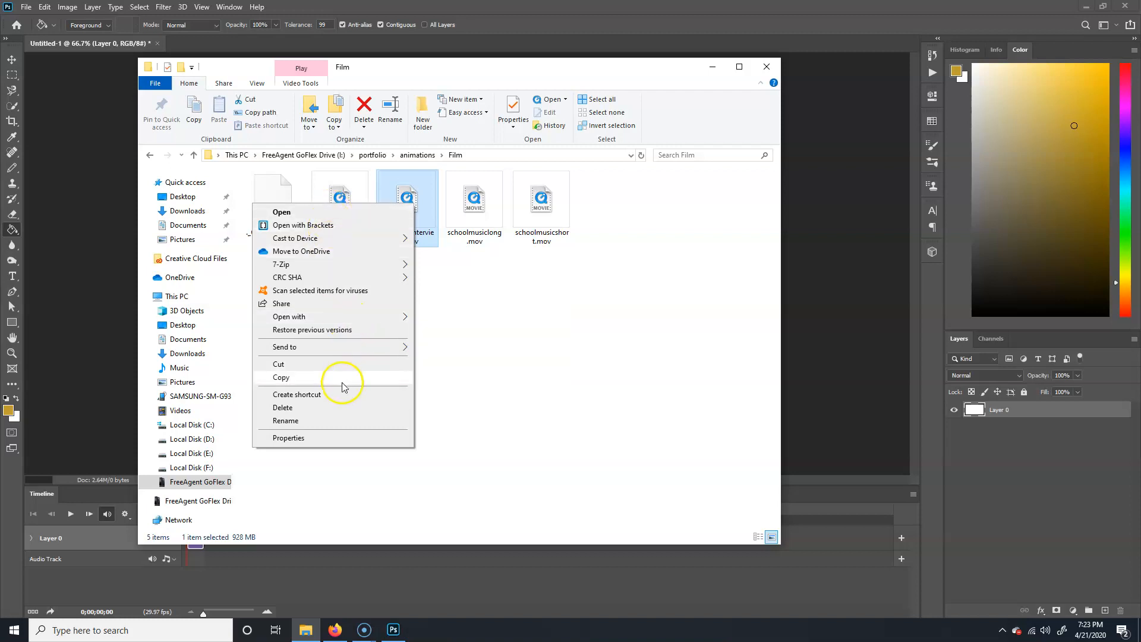
{"action": "left_click", "coordinate": [330, 439]}
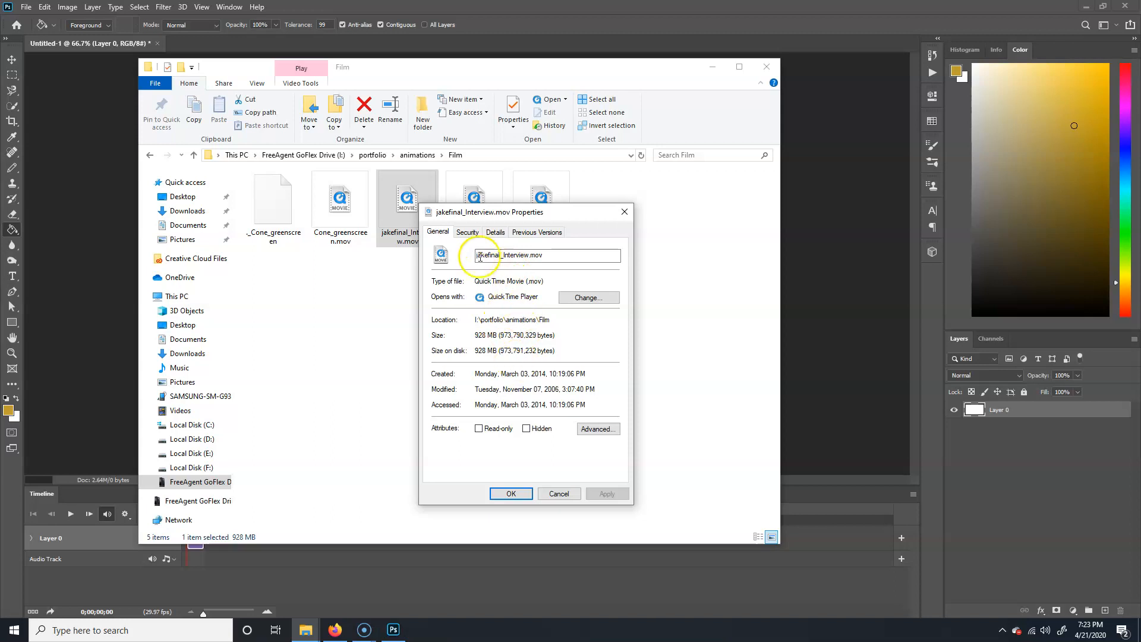
Step: Examine the details of the interview .mov file for its frame size and frame rate, and close the properties
{"action": "left_click", "coordinate": [495, 232]}
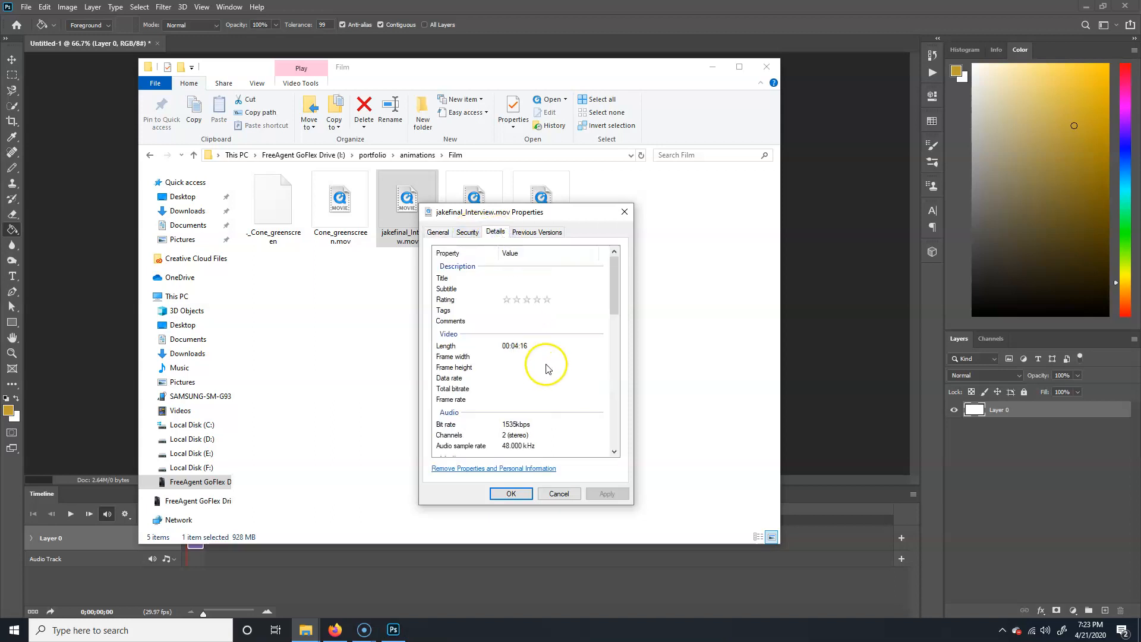
{"action": "scroll", "coordinate": [524, 348], "scroll_direction": "down", "scroll_amount": 6}
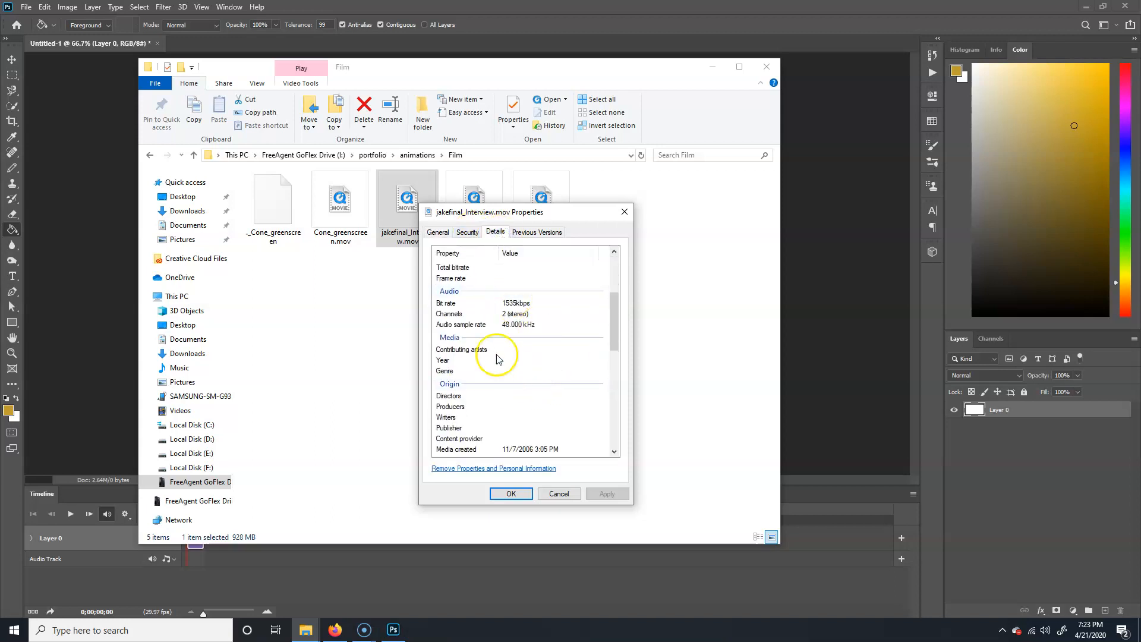
{"action": "scroll", "coordinate": [533, 337], "scroll_direction": "down", "scroll_amount": 8}
{"action": "left_click", "coordinate": [538, 398]}
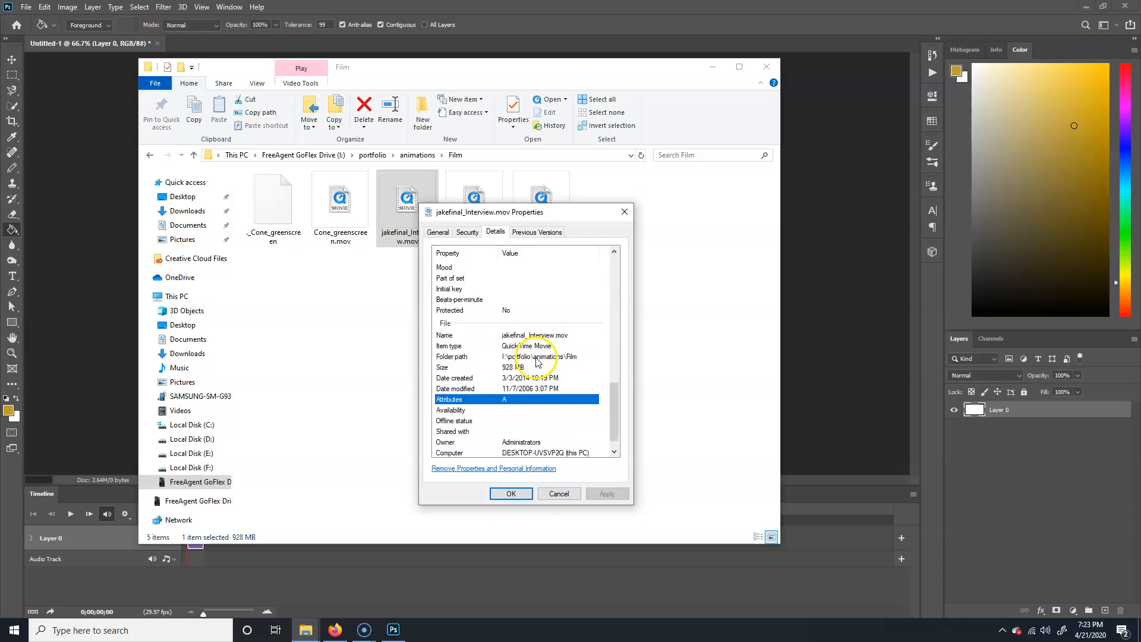
{"action": "scroll", "coordinate": [545, 372], "scroll_direction": "down", "scroll_amount": 1}
{"action": "scroll", "coordinate": [545, 372], "scroll_direction": "up", "scroll_amount": 2}
{"action": "scroll", "coordinate": [546, 372], "scroll_direction": "up", "scroll_amount": 8}
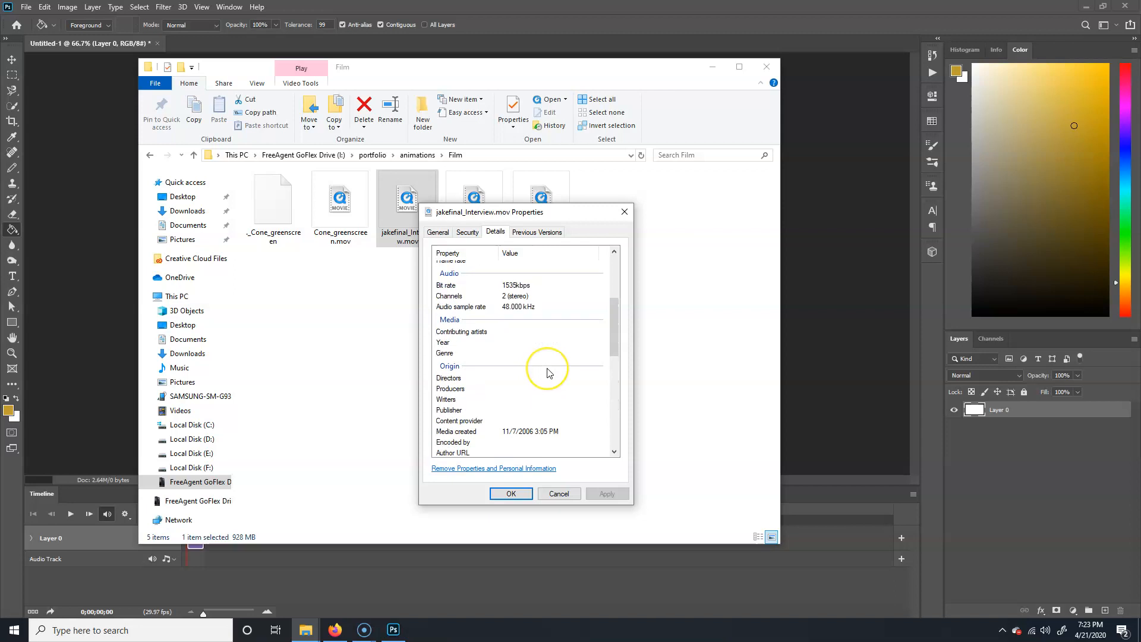
{"action": "scroll", "coordinate": [547, 373], "scroll_direction": "up", "scroll_amount": 2}
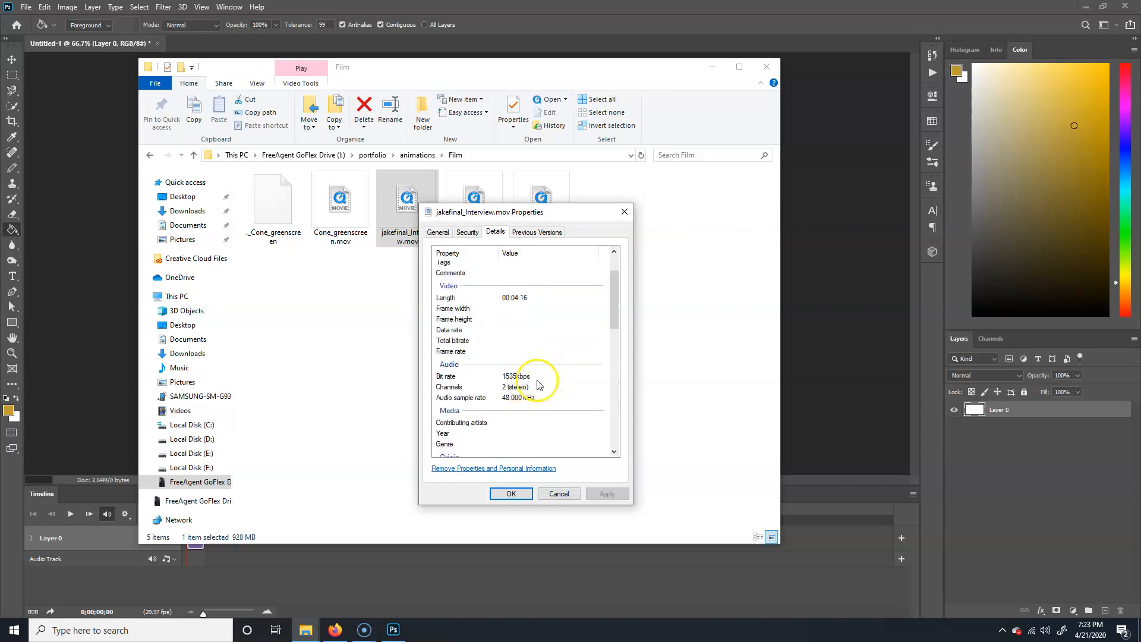
{"action": "scroll", "coordinate": [546, 403], "scroll_direction": "up", "scroll_amount": 2}
{"action": "left_click", "coordinate": [628, 220]}
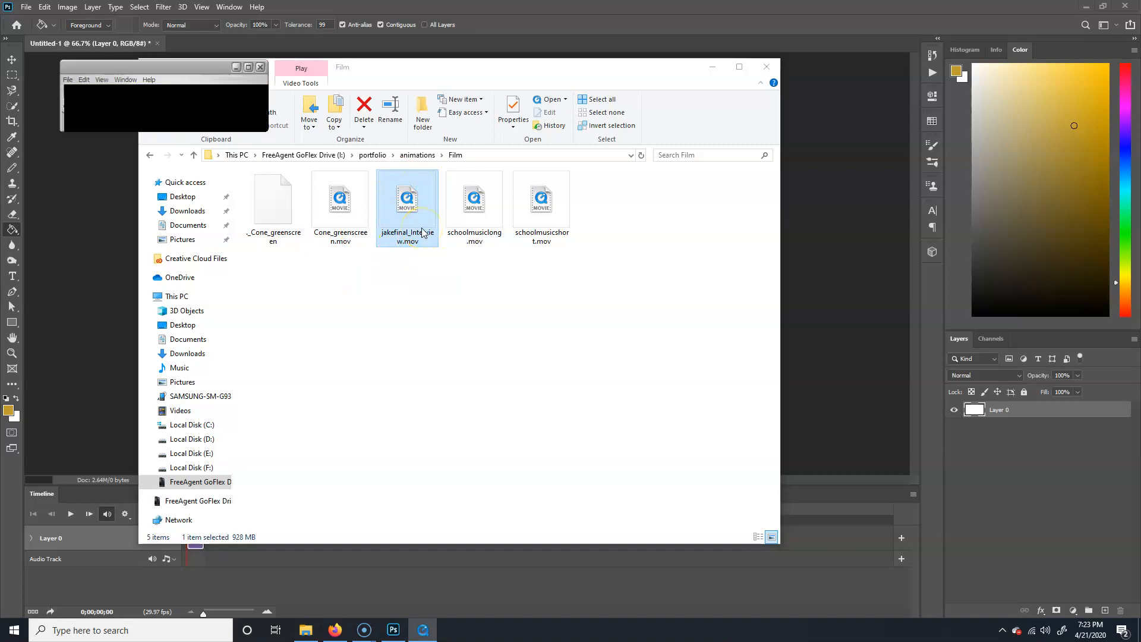
Step: Check the interview movie's format and frame rate in QuickTime's Movie Inspector, and return to Photoshop
{"action": "left_click", "coordinate": [130, 79]}
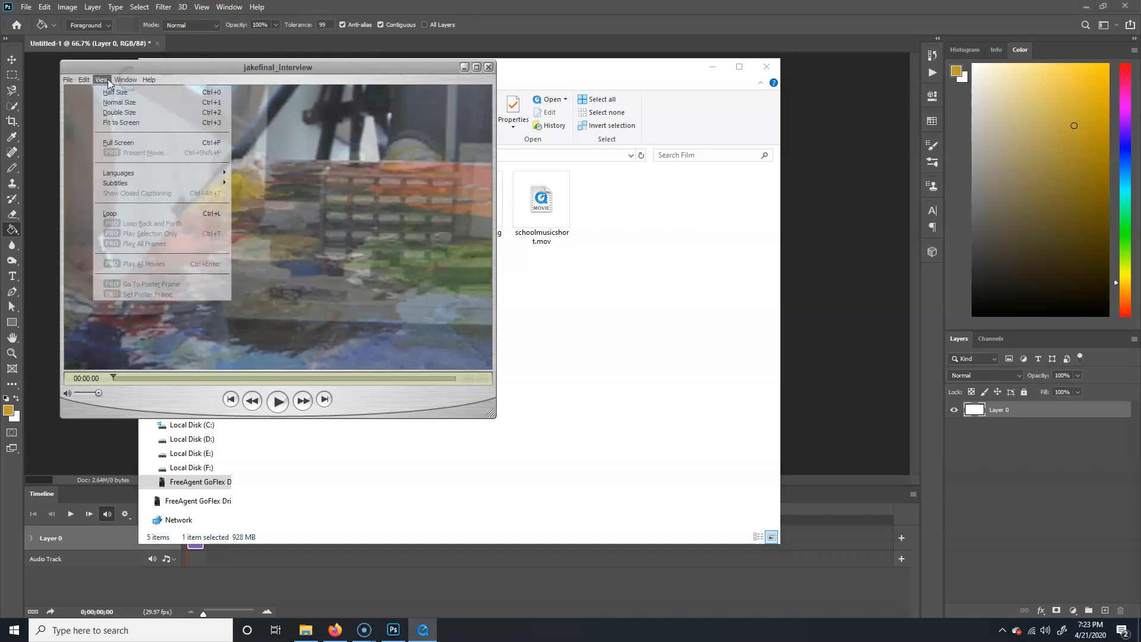
{"action": "left_click", "coordinate": [148, 92]}
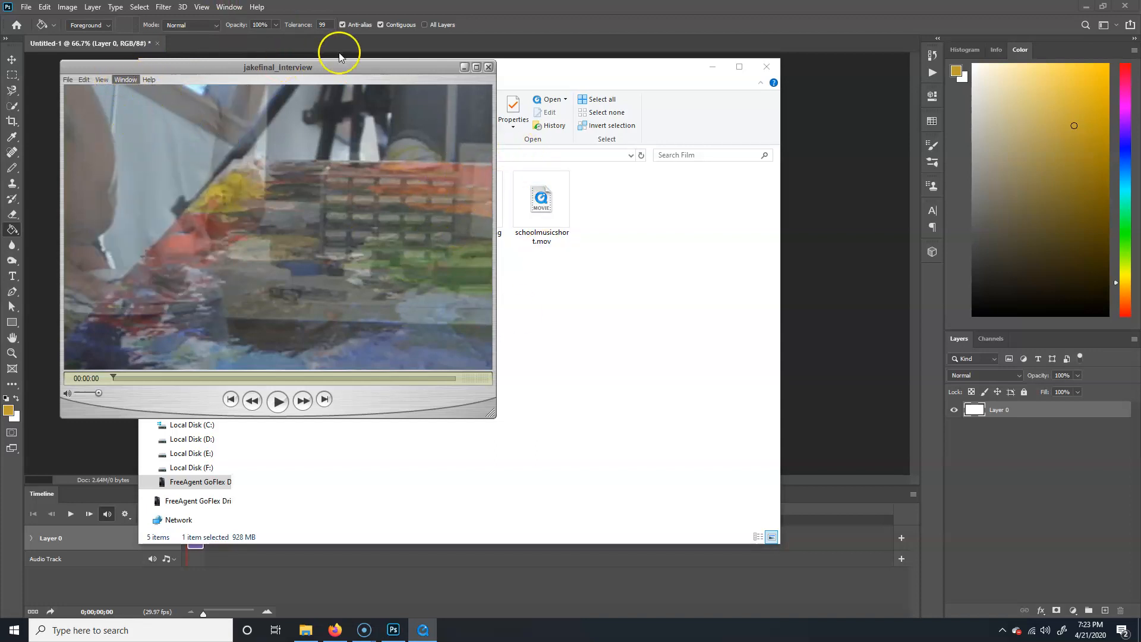
{"action": "left_click", "coordinate": [230, 223]}
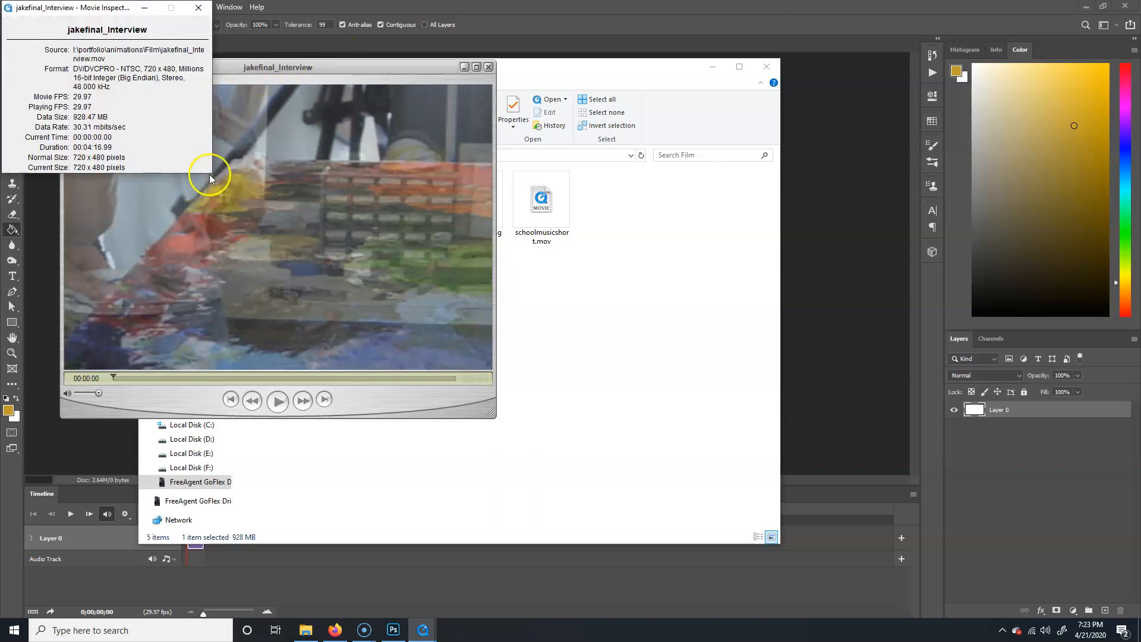
{"action": "left_click", "coordinate": [89, 97]}
{"action": "left_click", "coordinate": [199, 7]}
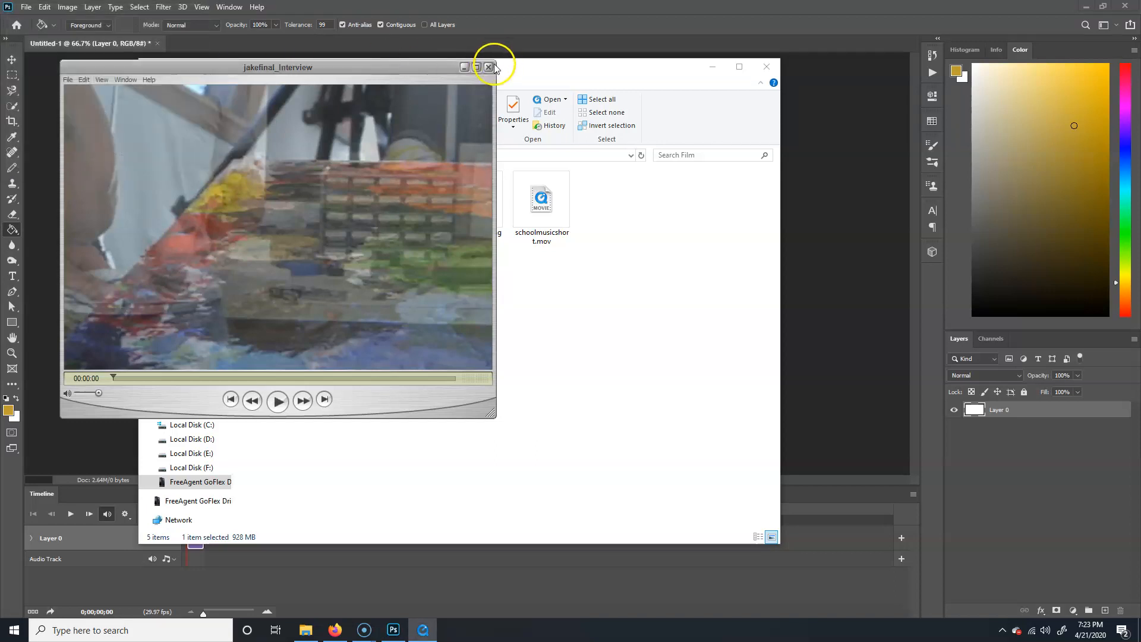
{"action": "left_click", "coordinate": [488, 68]}
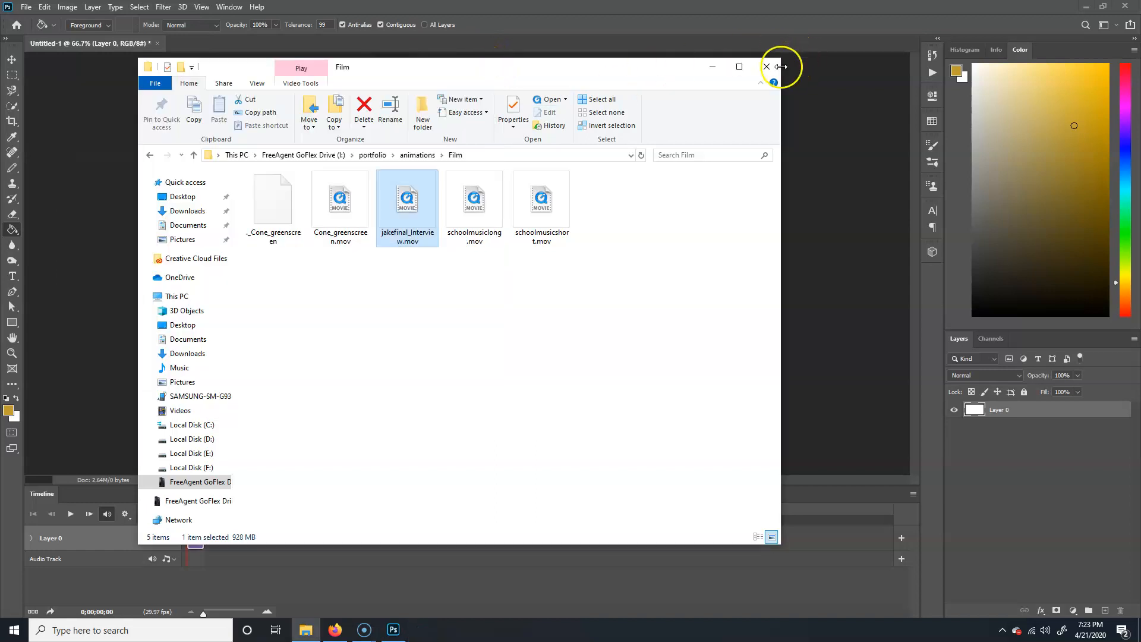
{"action": "left_click", "coordinate": [770, 66]}
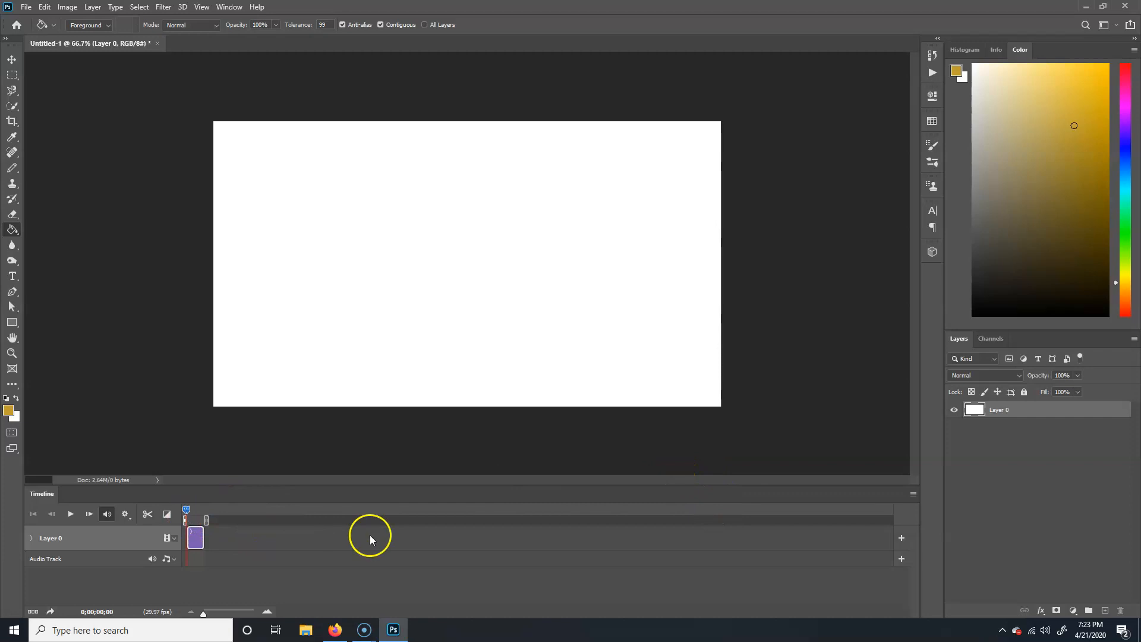
Step: Set the timeline frame rate to 29.97 fps
{"action": "left_click", "coordinate": [912, 493]}
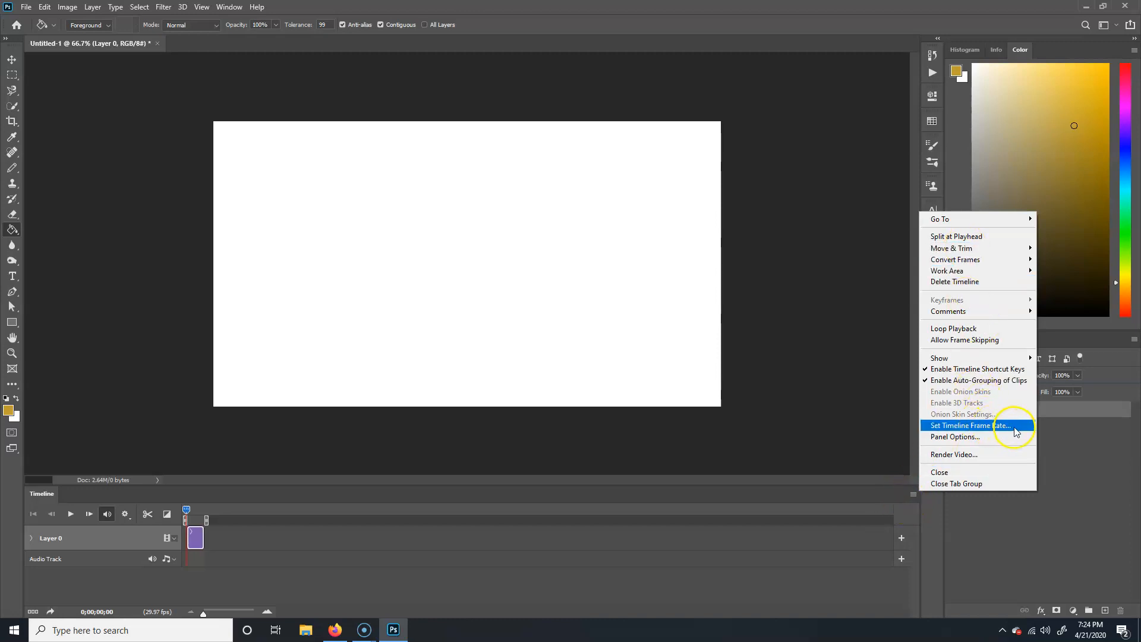
{"action": "left_click", "coordinate": [995, 427]}
{"action": "left_click", "coordinate": [530, 195]}
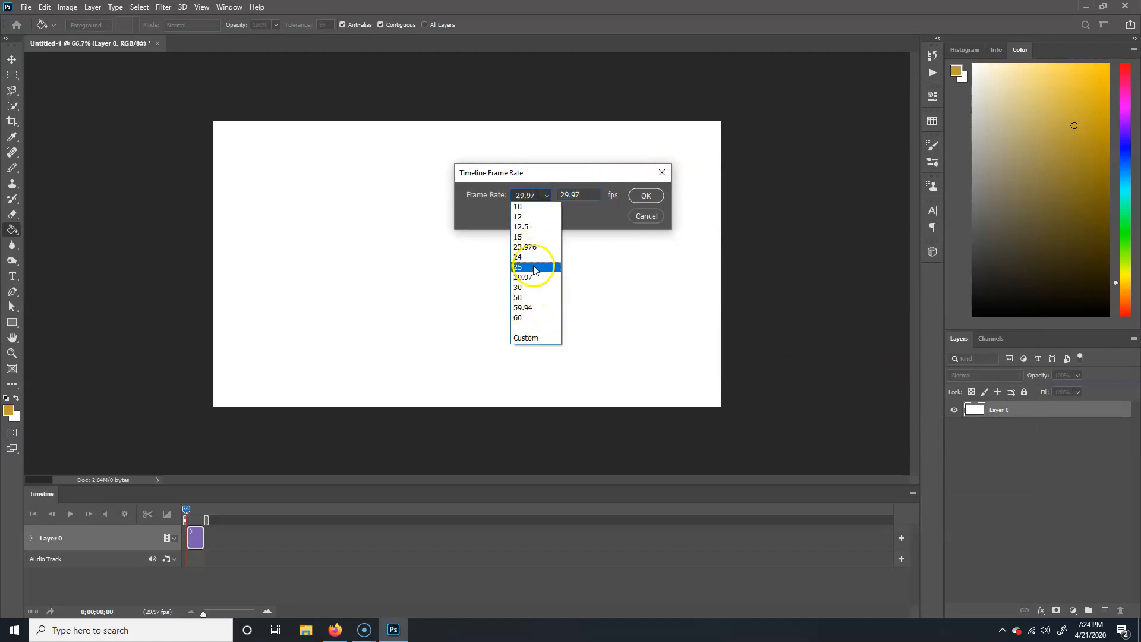
{"action": "left_click", "coordinate": [581, 170]}
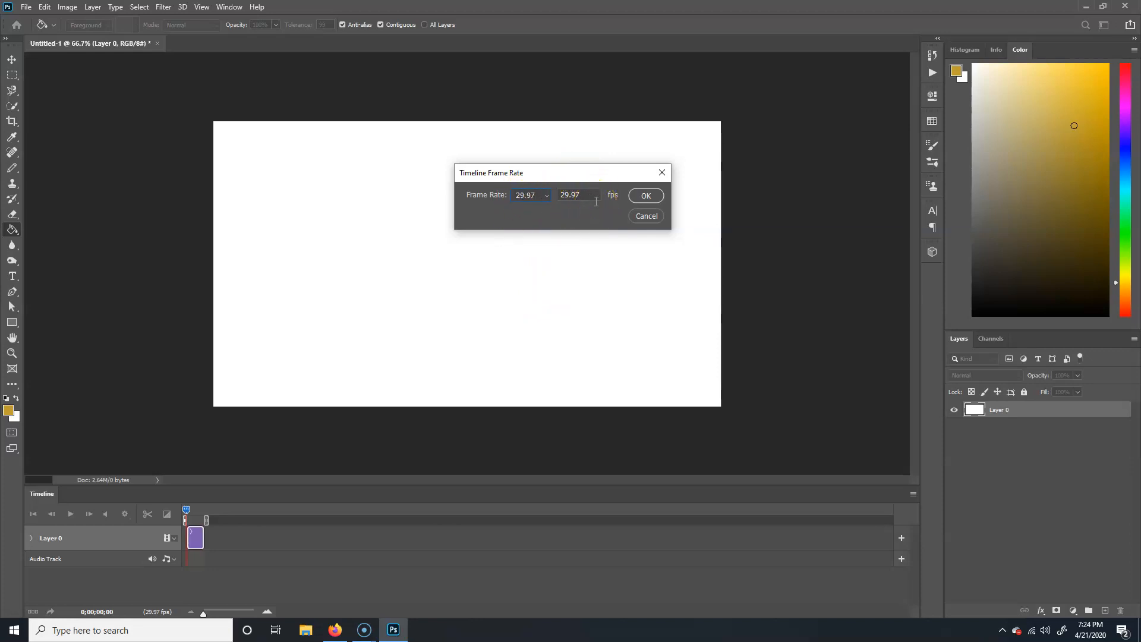
{"action": "left_click", "coordinate": [635, 196]}
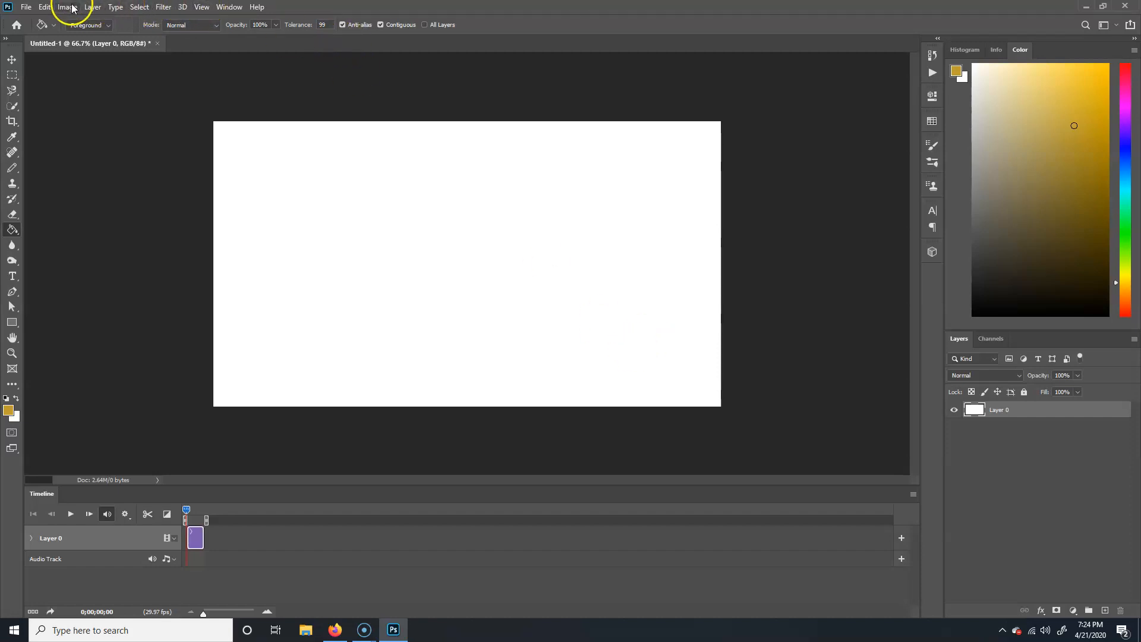
Step: Add the interview .mov file from the Film folder as a new video layer
{"action": "left_click", "coordinate": [92, 7]}
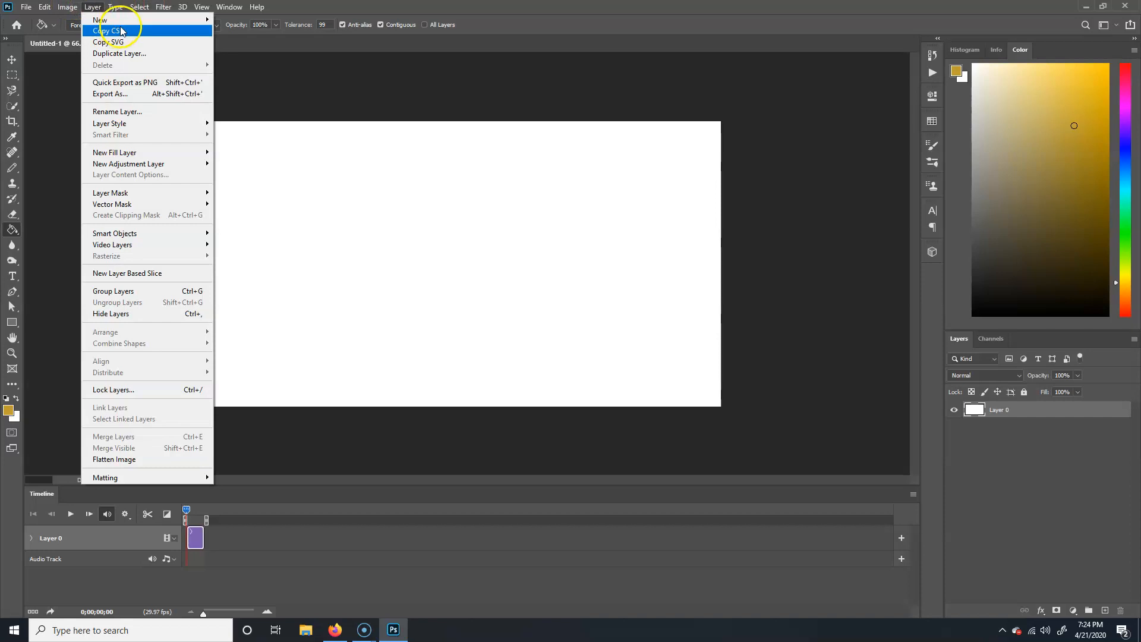
{"action": "mouse_move", "coordinate": [113, 20]}
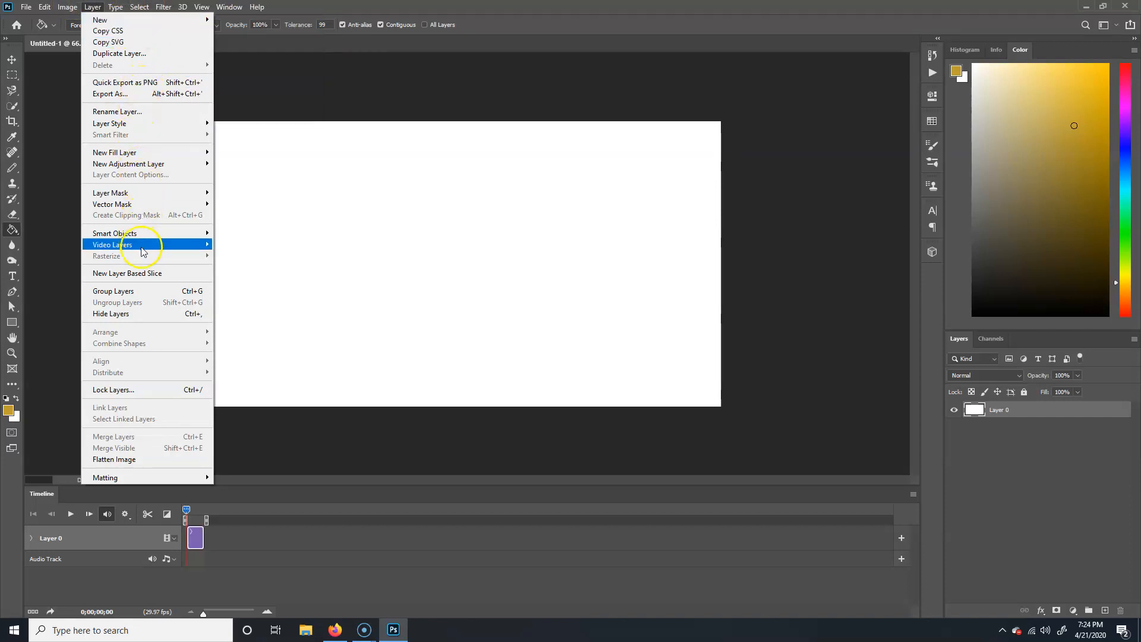
{"action": "mouse_move", "coordinate": [156, 246]}
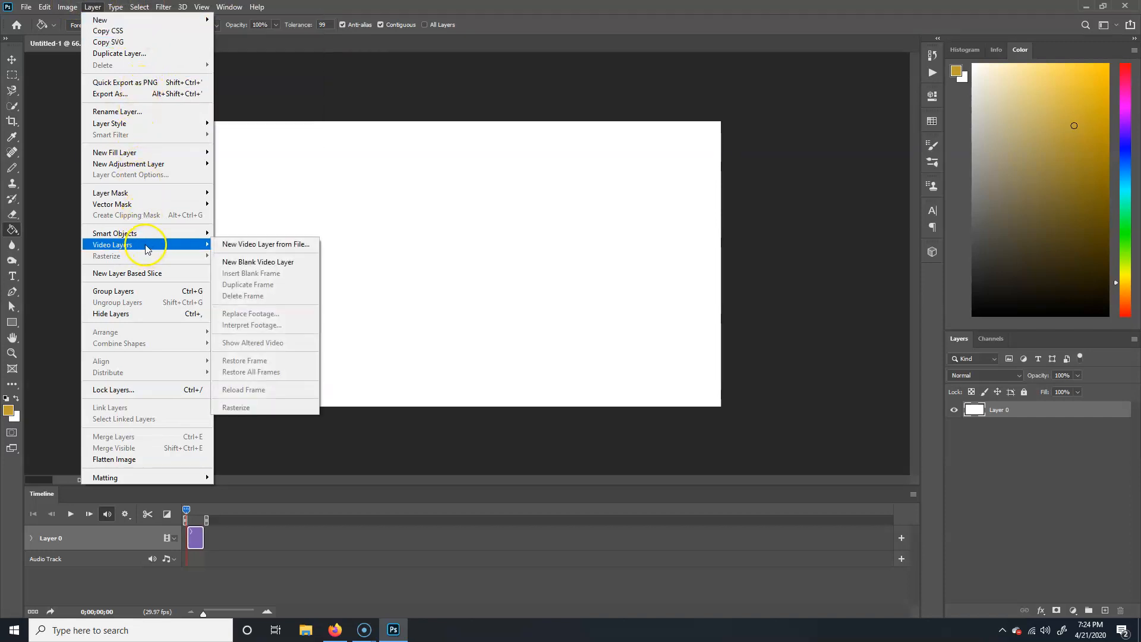
{"action": "left_click", "coordinate": [293, 247]}
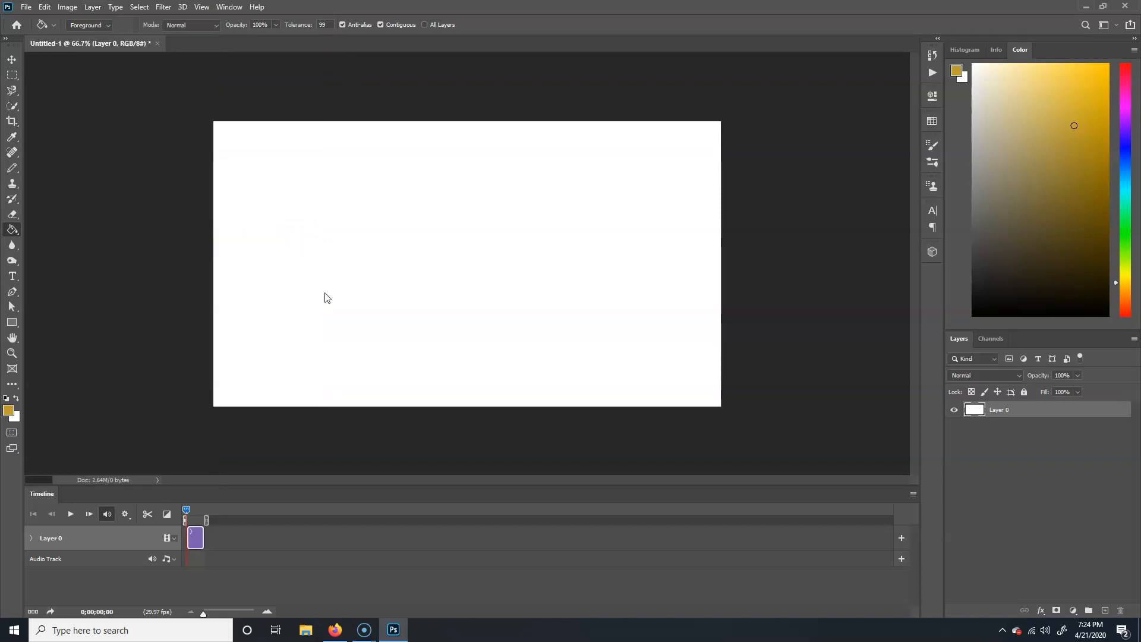
{"action": "left_click", "coordinate": [271, 93]}
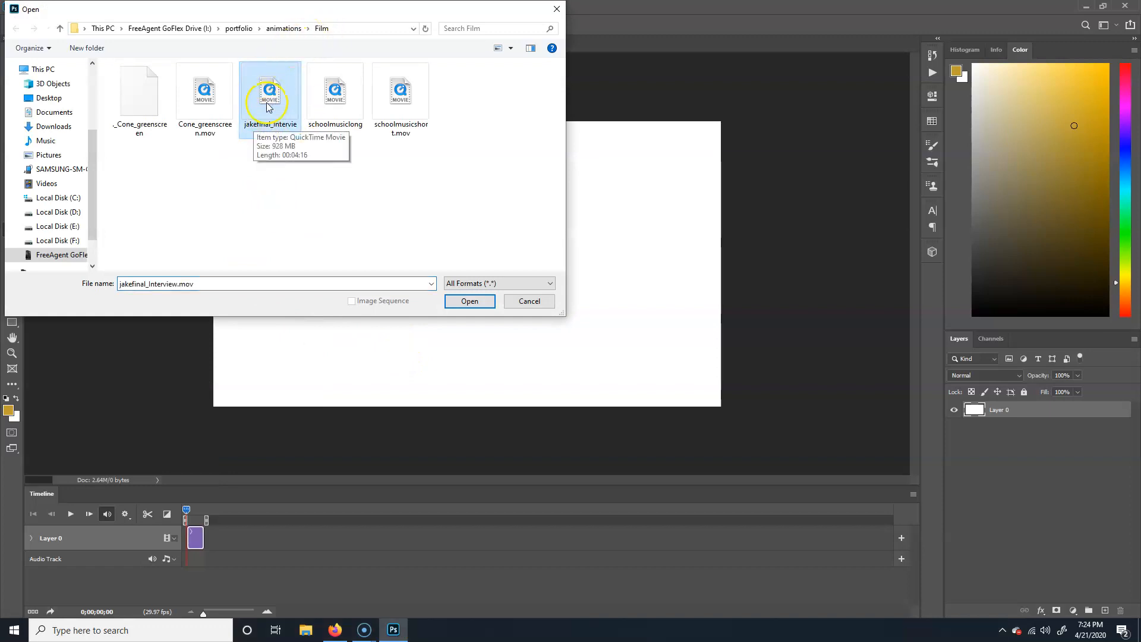
{"action": "left_click", "coordinate": [469, 302]}
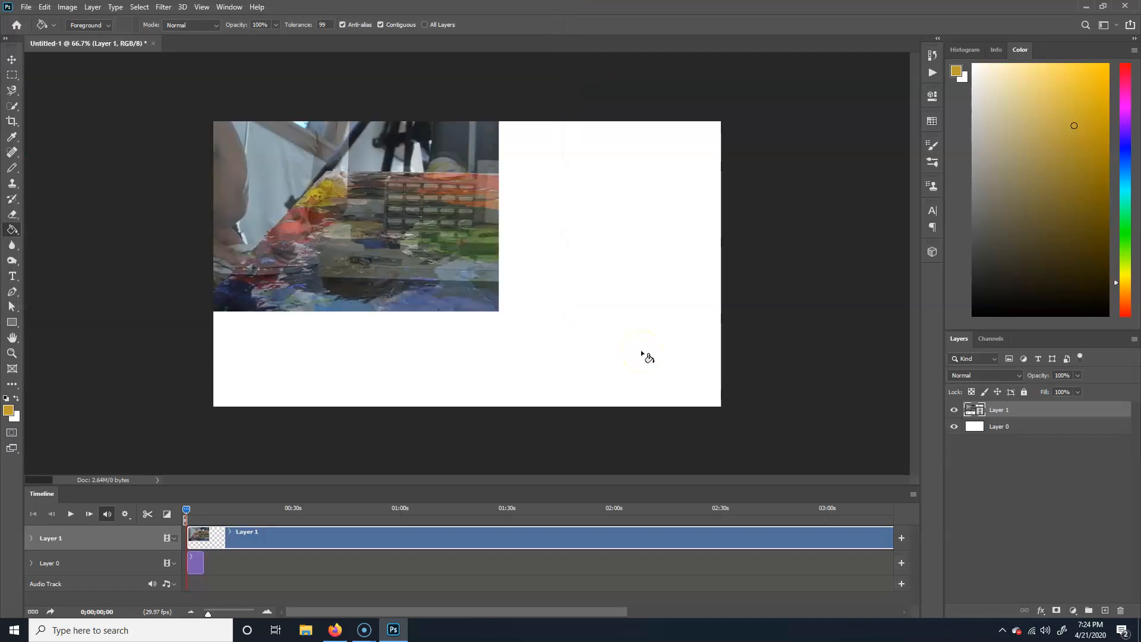
Step: Find the start of the wanted interview section at 0;00;11;15 and split the video layer there
{"action": "left_click_drag", "start_coordinate": [192, 508], "coordinate": [242, 511]}
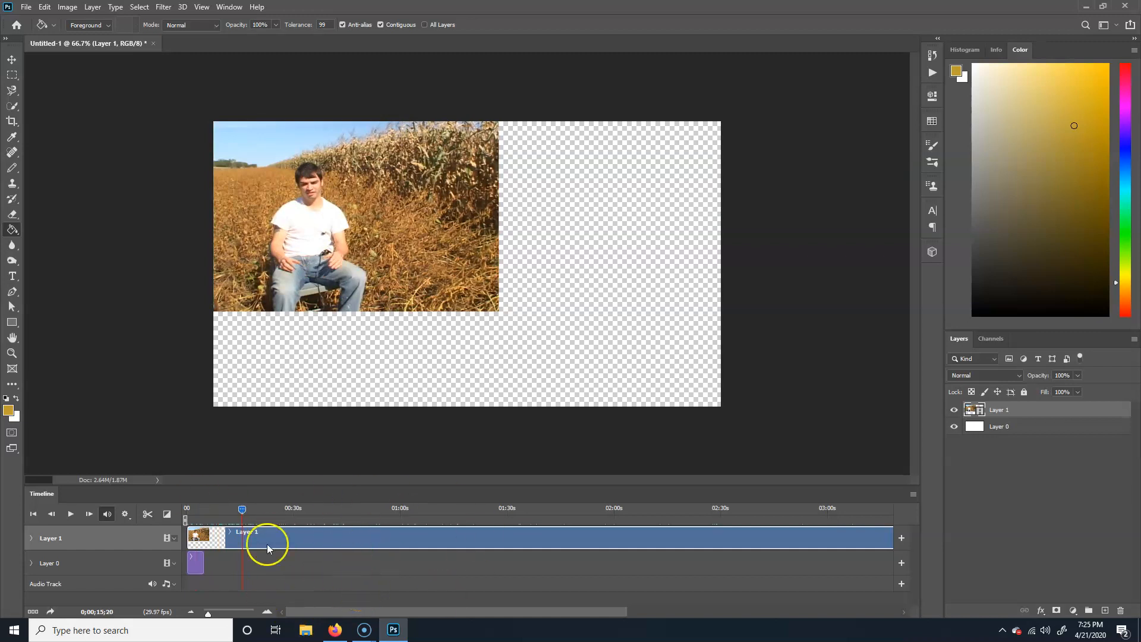
{"action": "mouse_move", "coordinate": [244, 512]}
{"action": "left_mouse_down"}
{"action": "mouse_move", "coordinate": [210, 515]}
{"action": "mouse_move", "coordinate": [255, 531]}
{"action": "mouse_move", "coordinate": [232, 530]}
{"action": "left_mouse_up"}
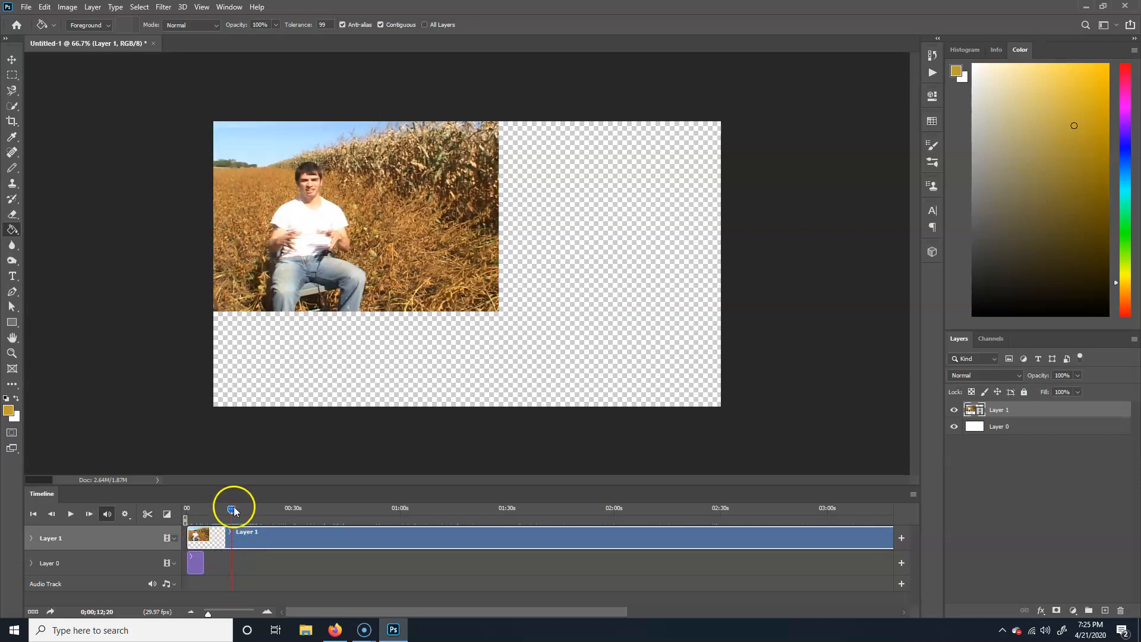
{"action": "left_click_drag", "start_coordinate": [232, 508], "coordinate": [229, 521]}
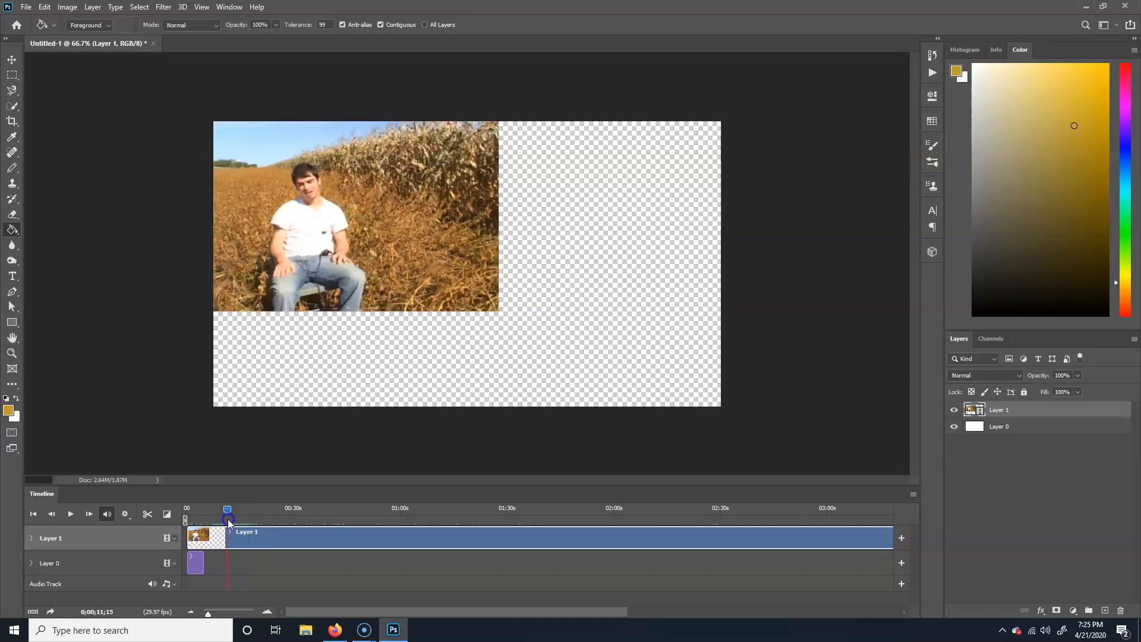
{"action": "left_click", "coordinate": [913, 494]}
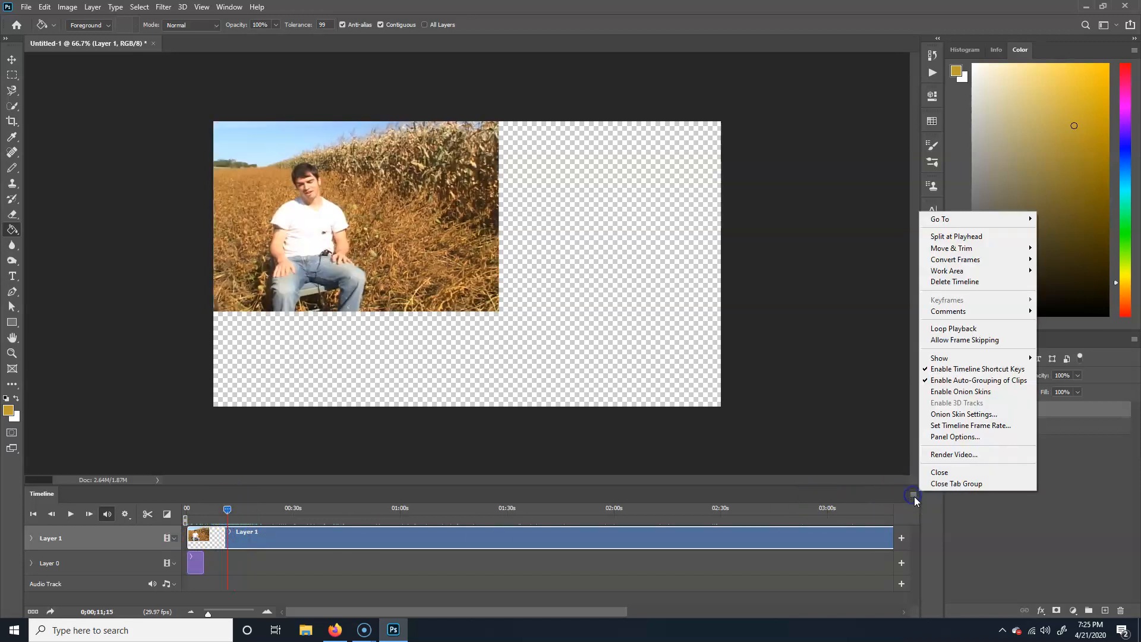
{"action": "left_click", "coordinate": [985, 237]}
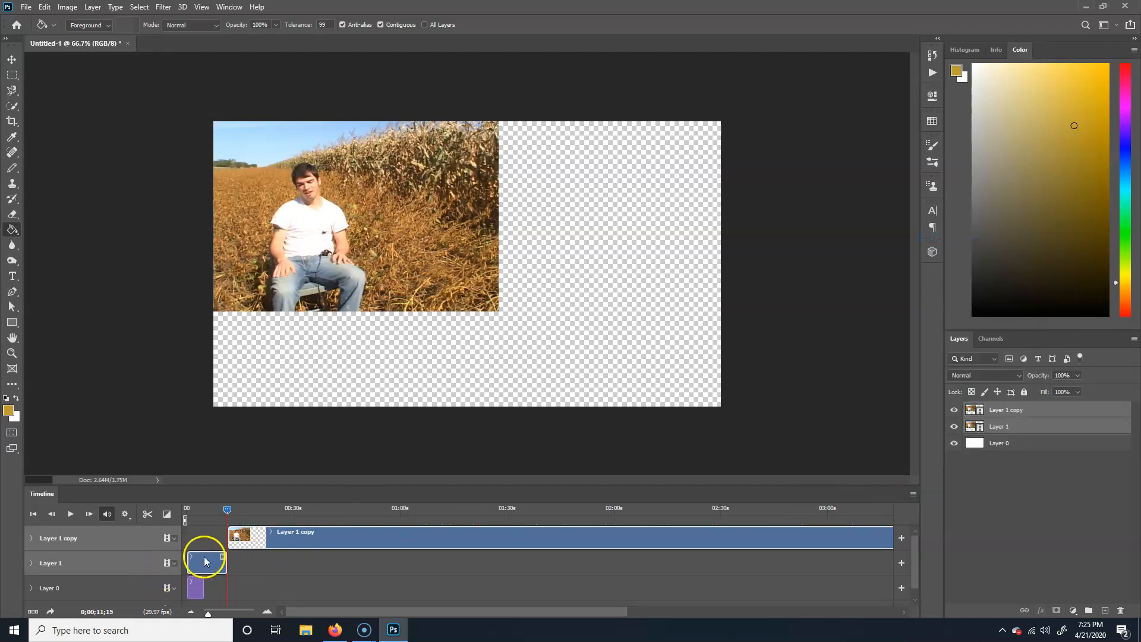
Step: Split the later part of the video again at 0;00;25;25 to mark the end of the wanted section
{"action": "left_click_drag", "start_coordinate": [228, 511], "coordinate": [279, 509]}
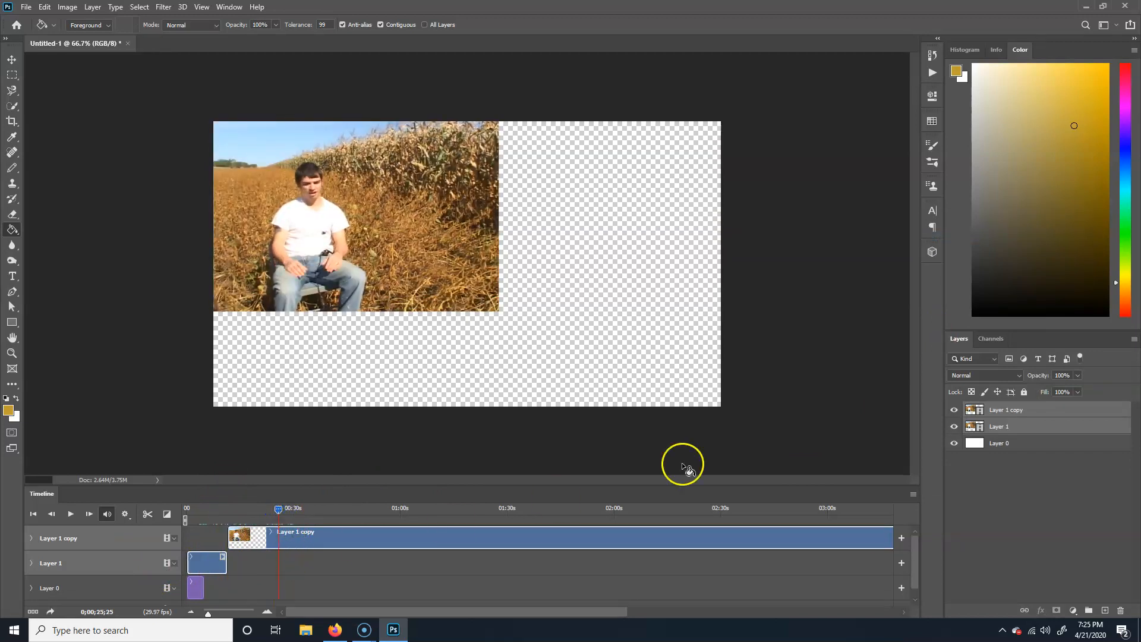
{"action": "left_click", "coordinate": [913, 494]}
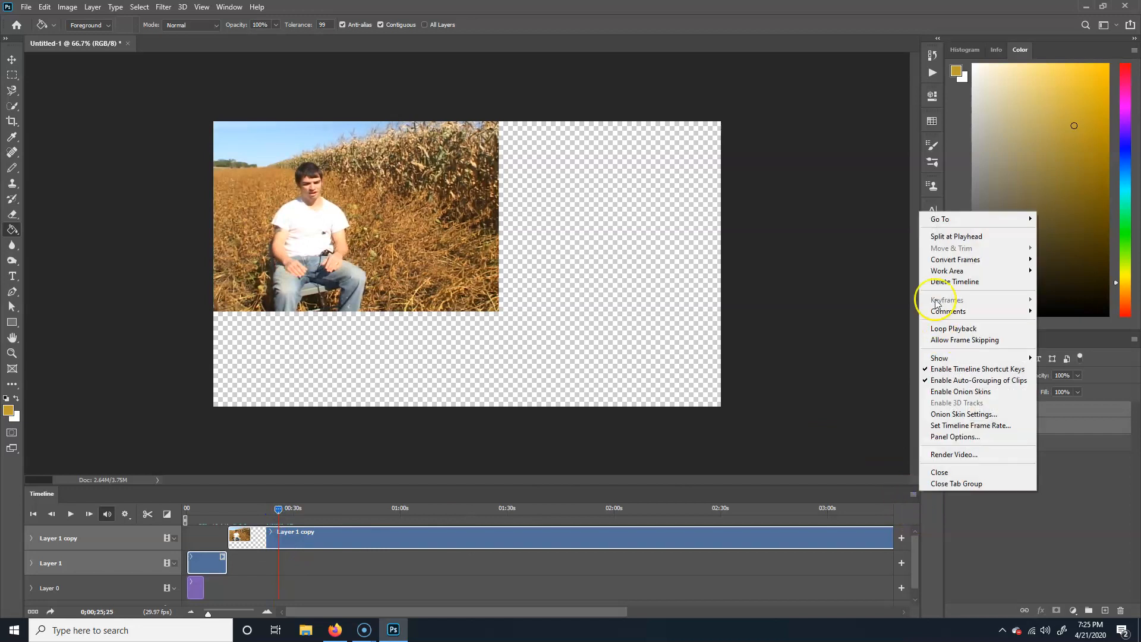
{"action": "left_click", "coordinate": [970, 236]}
Step: Delete the video clips before and after the middle section, and move the remaining clip to the start of the timeline
{"action": "mouse_move", "coordinate": [279, 509]}
{"action": "left_mouse_down"}
{"action": "mouse_move", "coordinate": [197, 523]}
{"action": "mouse_move", "coordinate": [354, 508]}
{"action": "mouse_move", "coordinate": [176, 521]}
{"action": "left_mouse_up"}
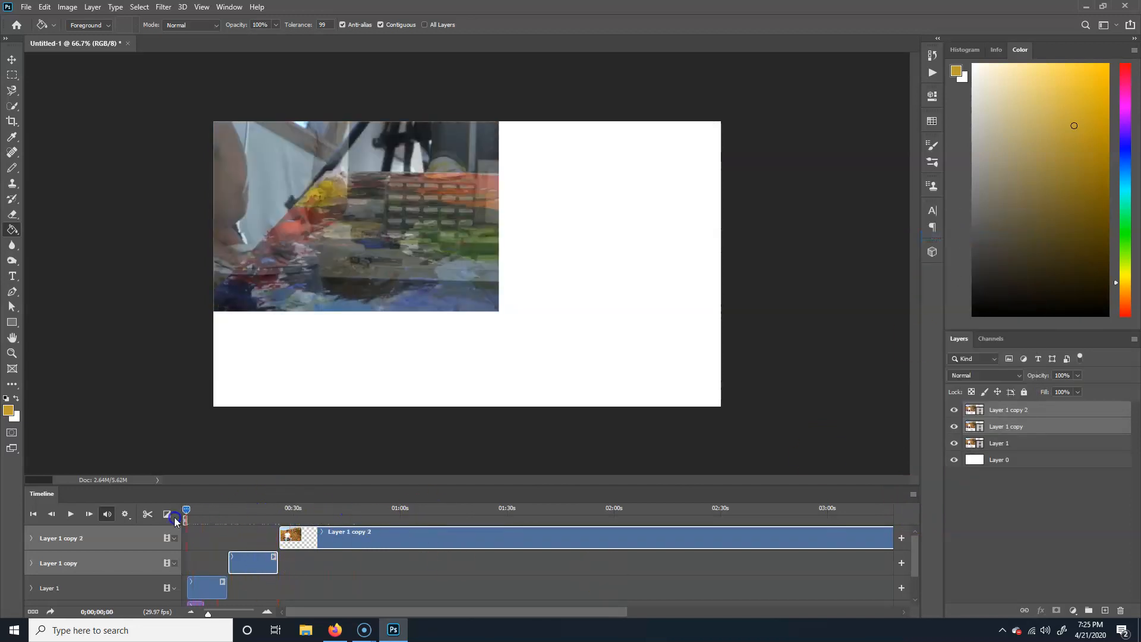
{"action": "left_click", "coordinate": [209, 582]}
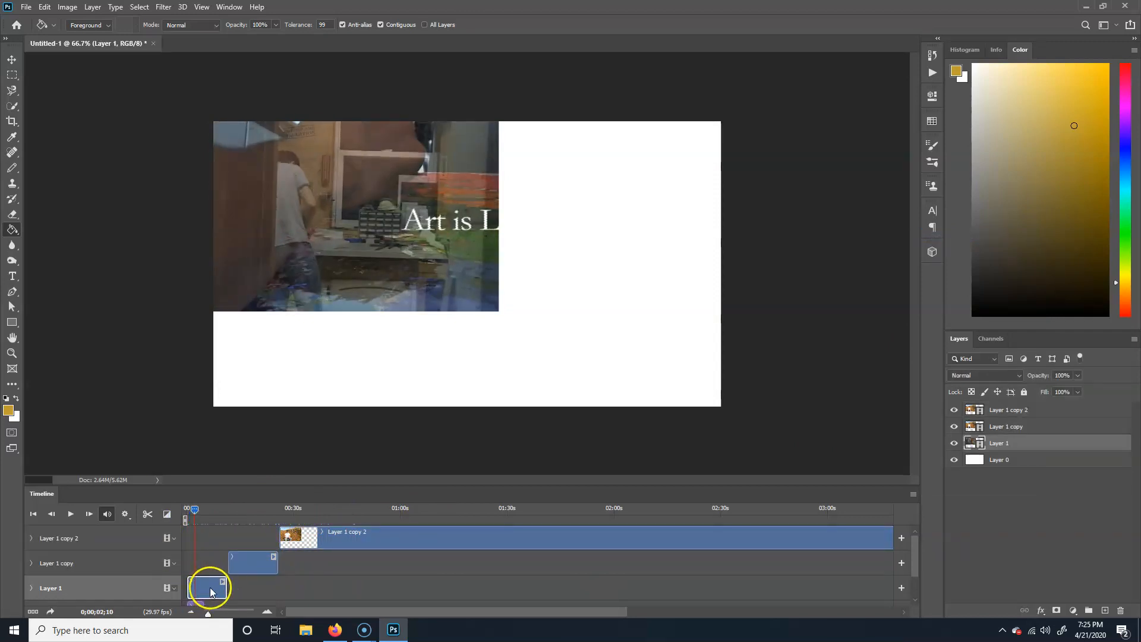
{"action": "key", "text": "Delete"}
{"action": "left_click", "coordinate": [355, 537]}
{"action": "key", "text": "Delete"}
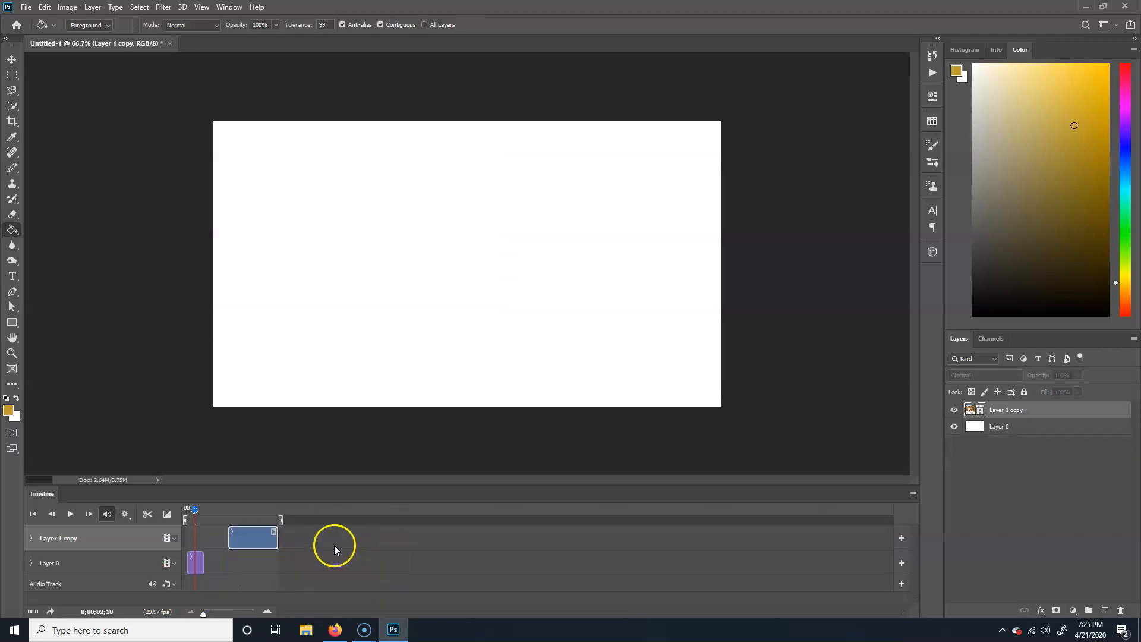
{"action": "left_click_drag", "start_coordinate": [256, 542], "coordinate": [162, 503]}
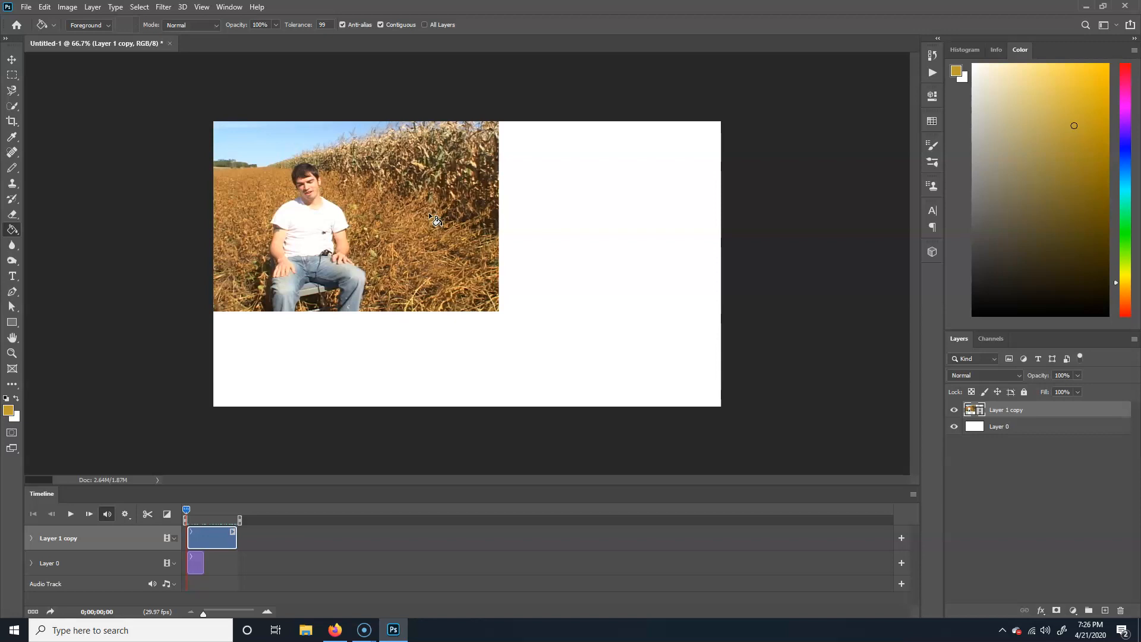
Step: Convert the video layer to a smart object and scale it up proportionally until the footage covers the whole canvas
{"action": "key", "text": "ctrl+t"}
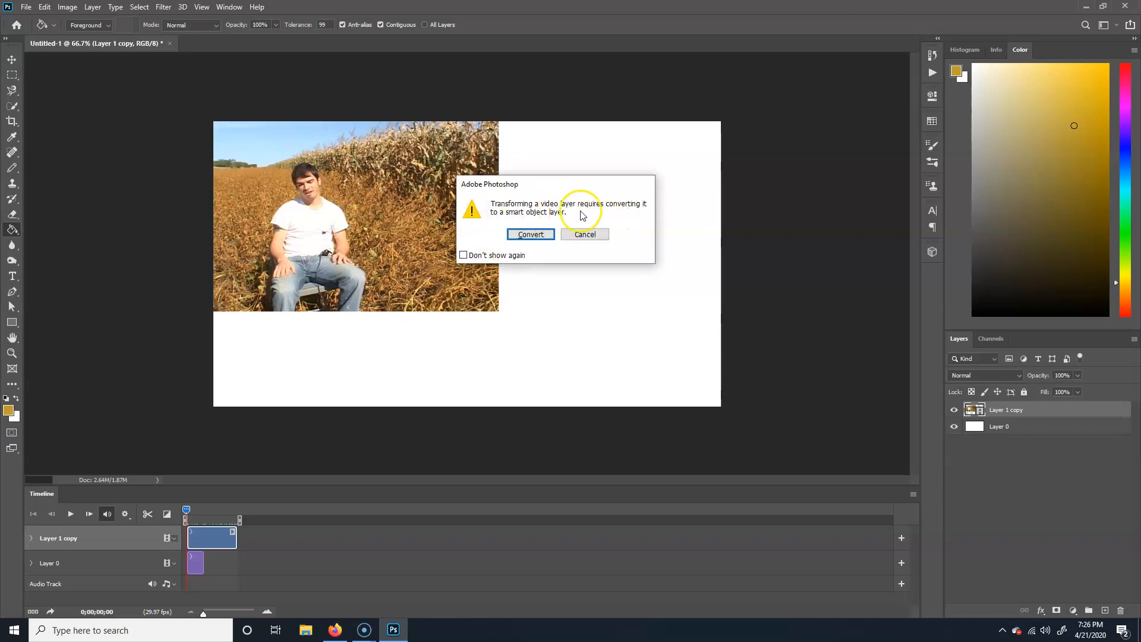
{"action": "left_click", "coordinate": [538, 234]}
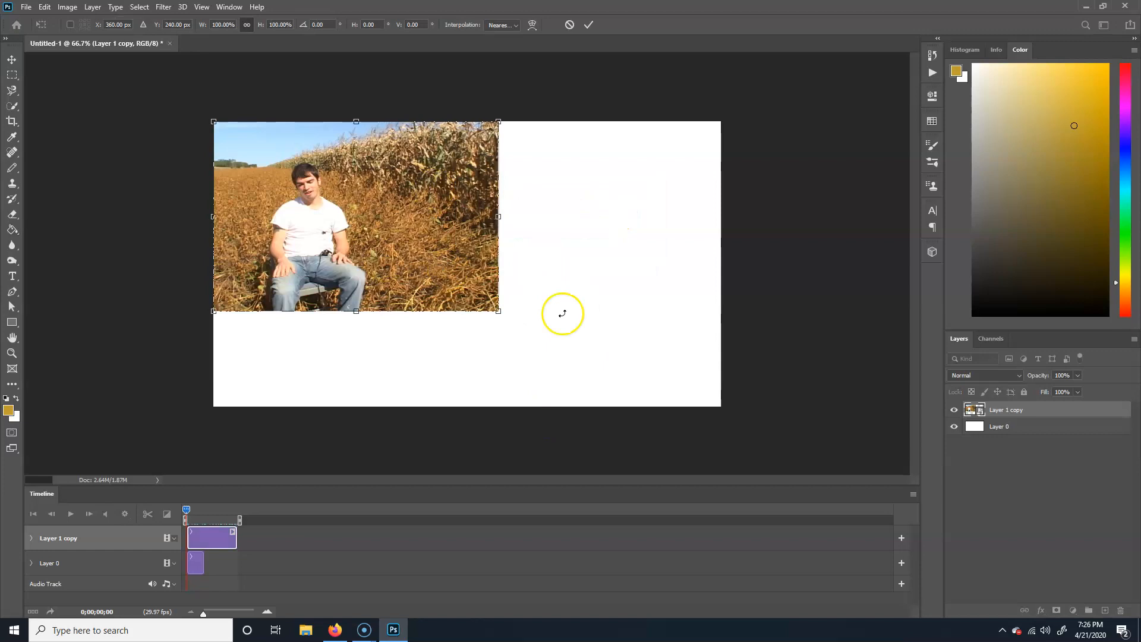
{"action": "left_click_drag", "start_coordinate": [498, 311], "coordinate": [733, 444]}
{"action": "key", "text": "Return"}
{"action": "key", "text": "g"}
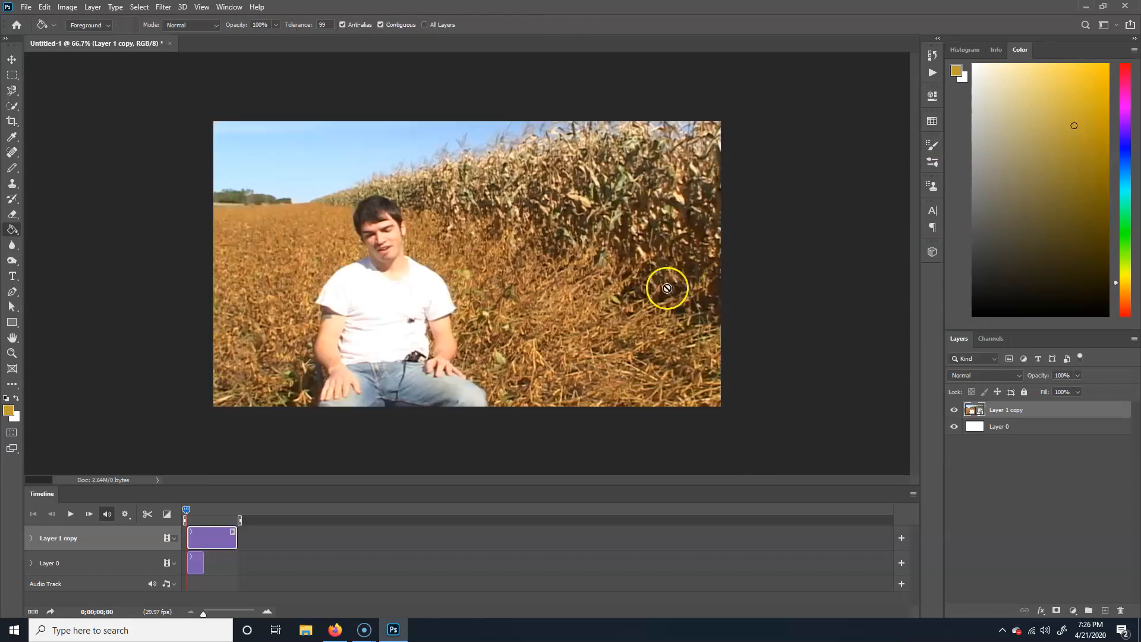
{"action": "left_click", "coordinate": [508, 336]}
{"action": "left_click", "coordinate": [567, 249]}
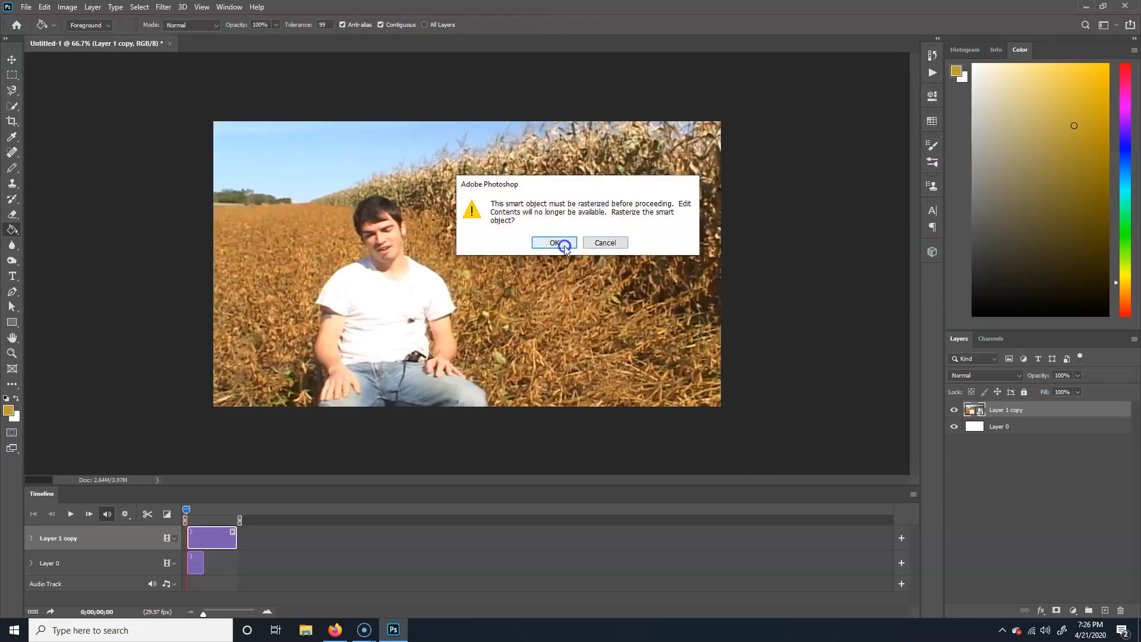
{"action": "left_click", "coordinate": [603, 243]}
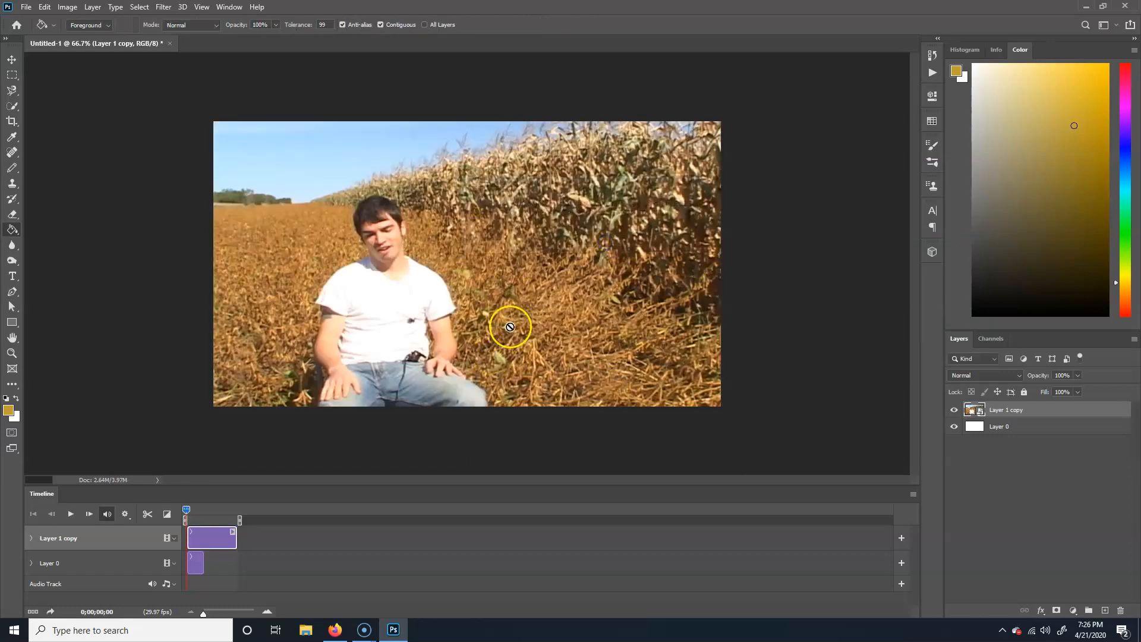
Step: Shift the scaled footage upward to show more of the seated man, and delete the white Layer 0
{"action": "key", "text": "v"}
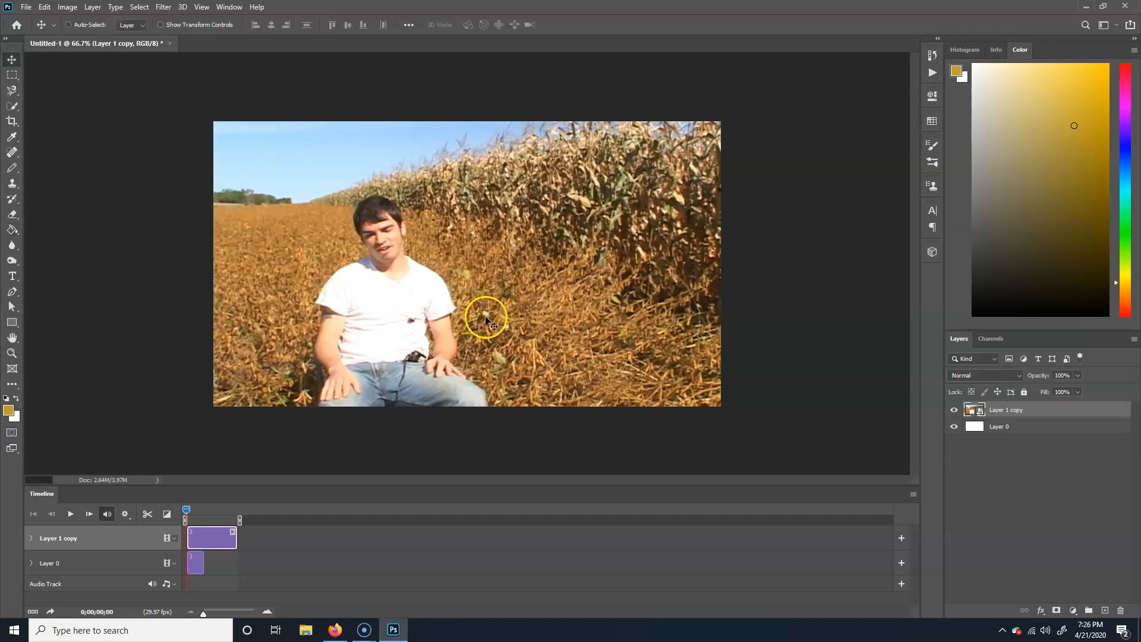
{"action": "left_click_drag", "start_coordinate": [497, 324], "coordinate": [492, 299]}
{"action": "mouse_move", "coordinate": [189, 511]}
{"action": "left_mouse_down"}
{"action": "mouse_move", "coordinate": [232, 511]}
{"action": "mouse_move", "coordinate": [171, 504]}
{"action": "left_mouse_up"}
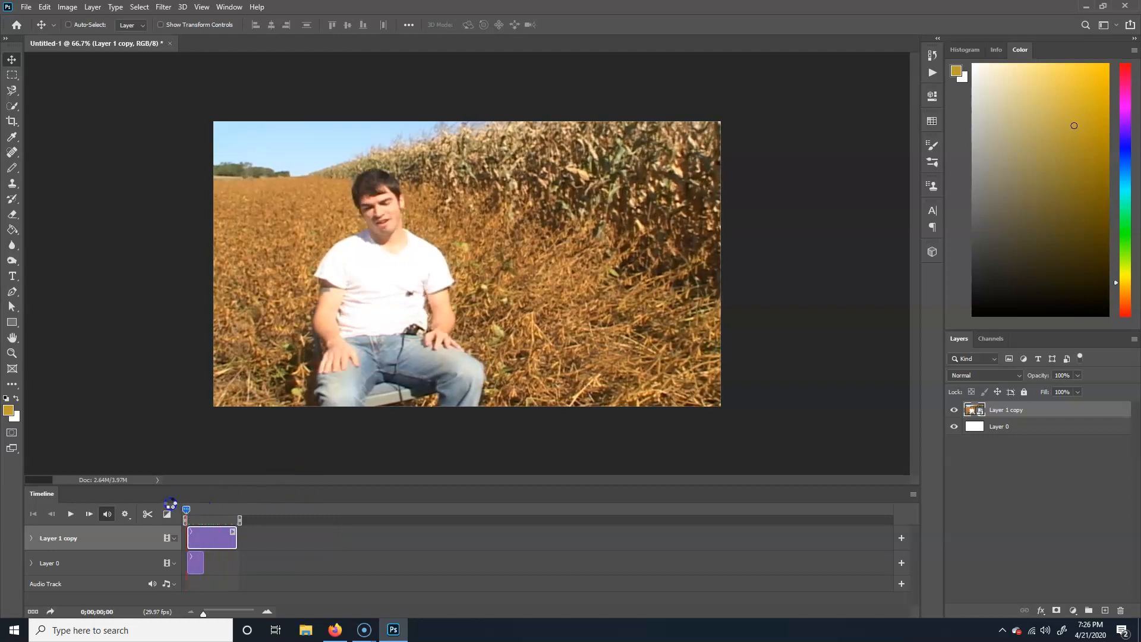
{"action": "left_click", "coordinate": [197, 568]}
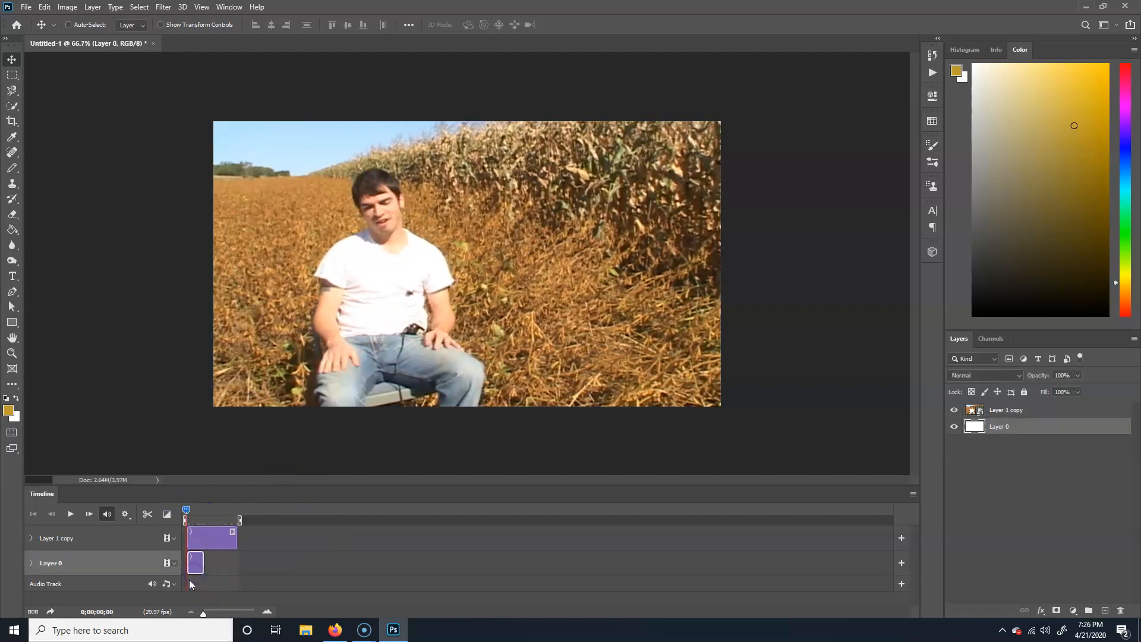
{"action": "key", "text": "Delete"}
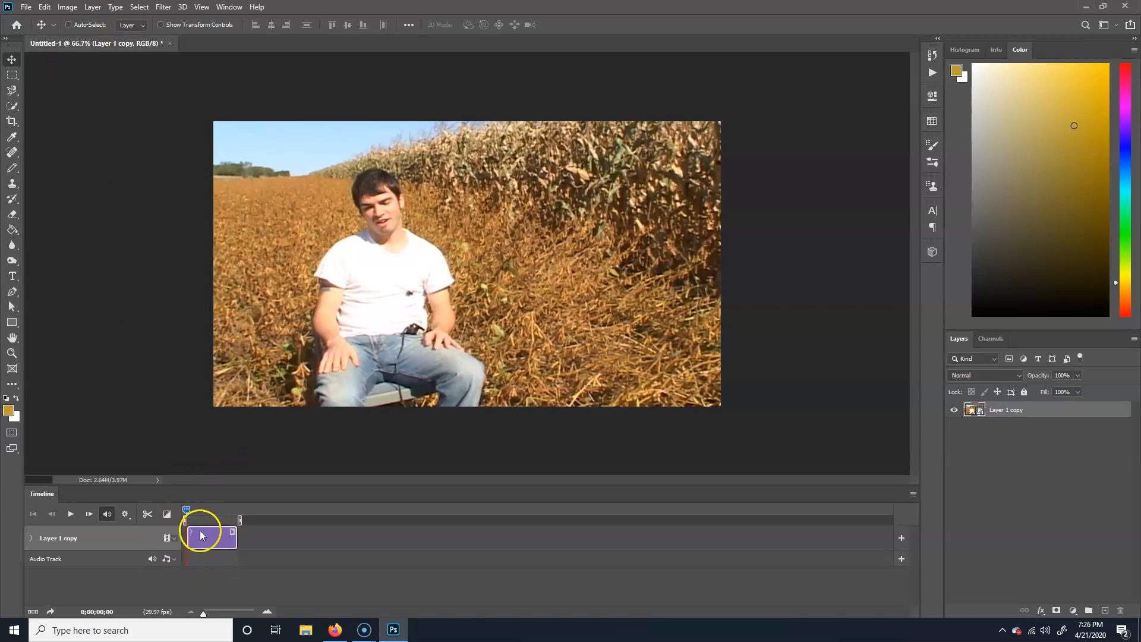
Step: Add a new blank video layer above the interview footage
{"action": "left_click", "coordinate": [137, 7]}
{"action": "mouse_move", "coordinate": [112, 7]}
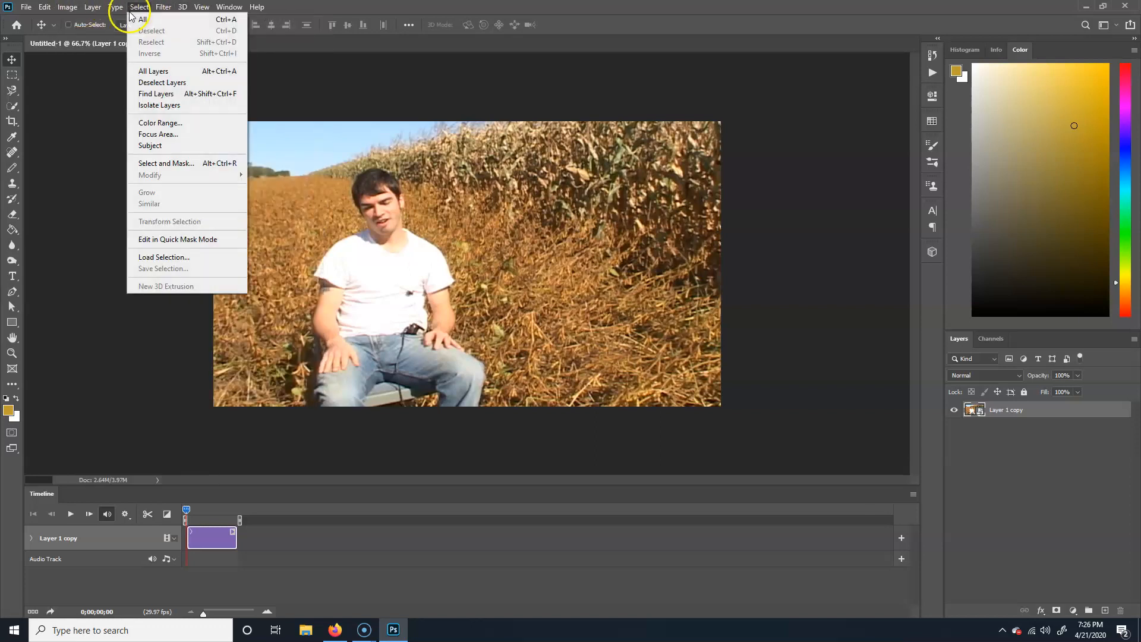
{"action": "mouse_move", "coordinate": [183, 10]}
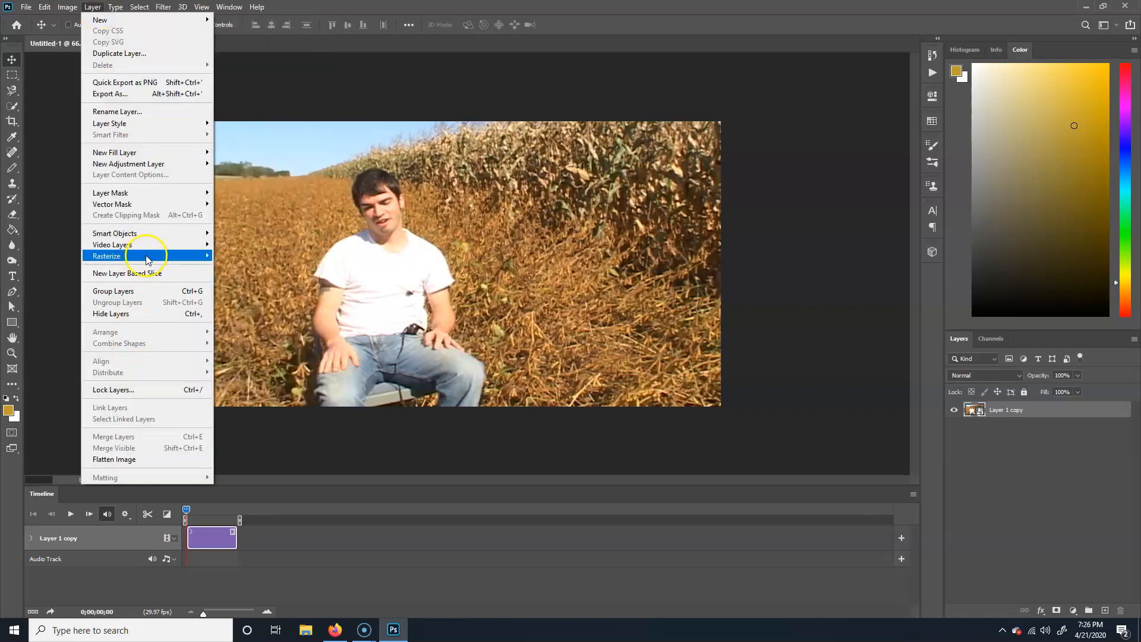
{"action": "mouse_move", "coordinate": [155, 249]}
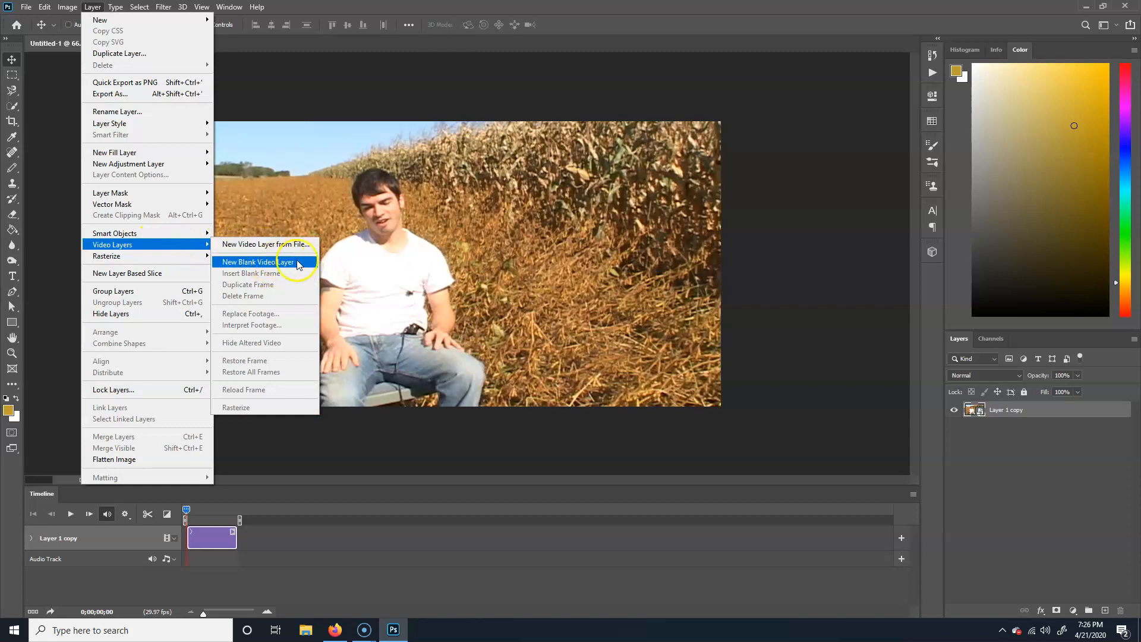
{"action": "left_click", "coordinate": [290, 262]}
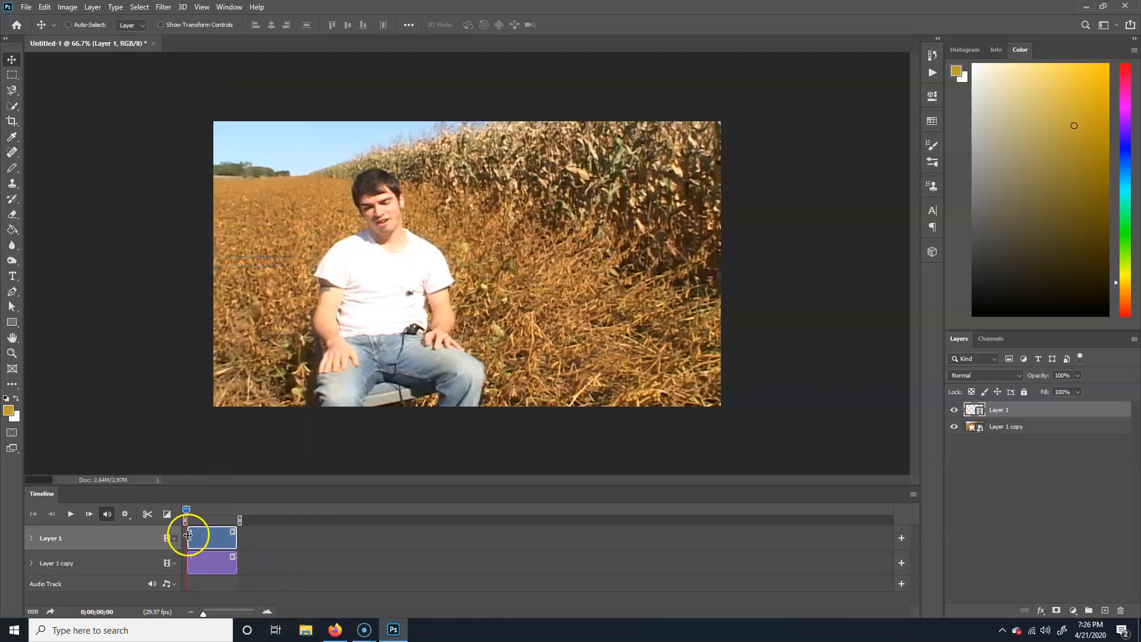
{"action": "left_click", "coordinate": [198, 570]}
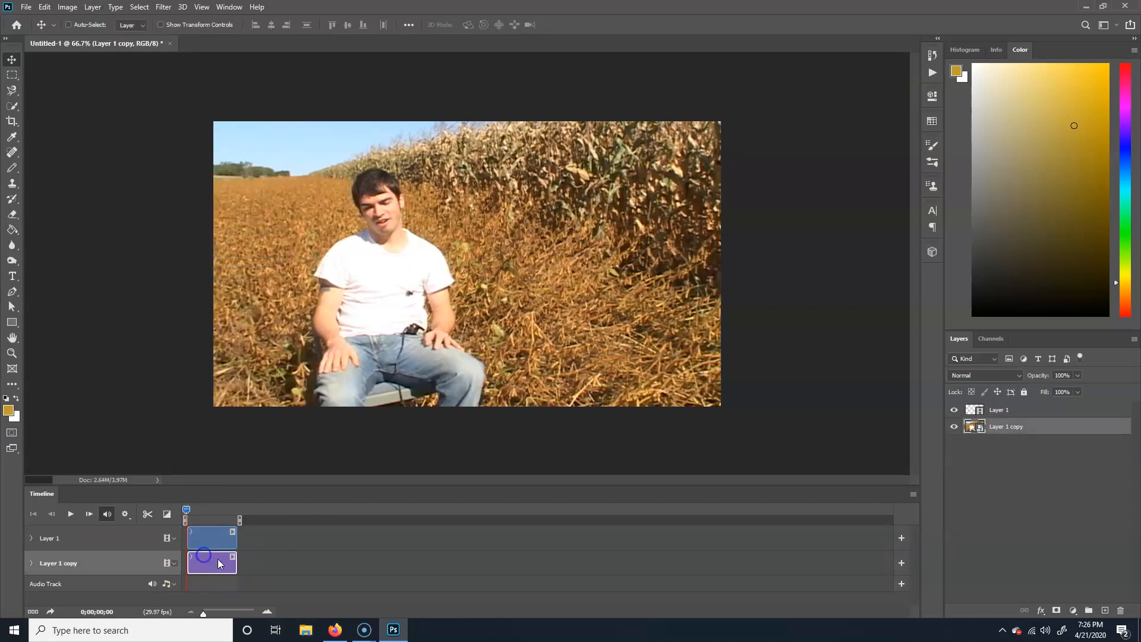
{"action": "mouse_move", "coordinate": [194, 505]}
{"action": "left_mouse_down"}
{"action": "mouse_move", "coordinate": [209, 504]}
{"action": "mouse_move", "coordinate": [186, 508]}
{"action": "left_mouse_up"}
{"action": "left_click", "coordinate": [200, 508]}
Step: Create a new regular layer and place it beneath the footage layer at the bottom of the layer stack
{"action": "left_click", "coordinate": [213, 538]}
{"action": "left_click", "coordinate": [1105, 610]}
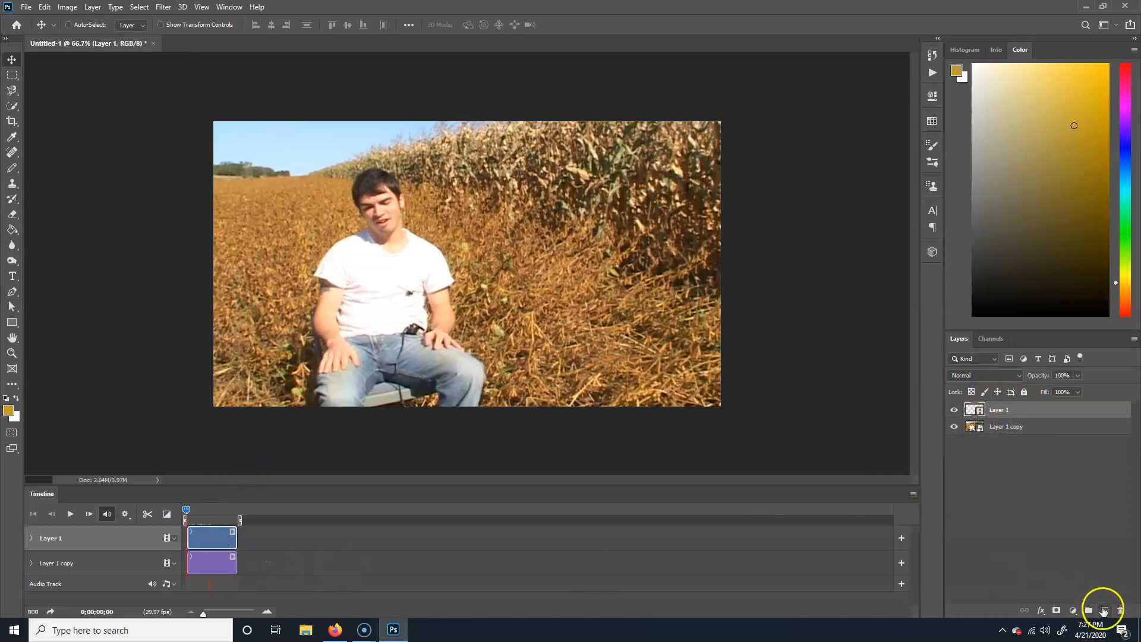
{"action": "left_click_drag", "start_coordinate": [1012, 412], "coordinate": [1036, 493]}
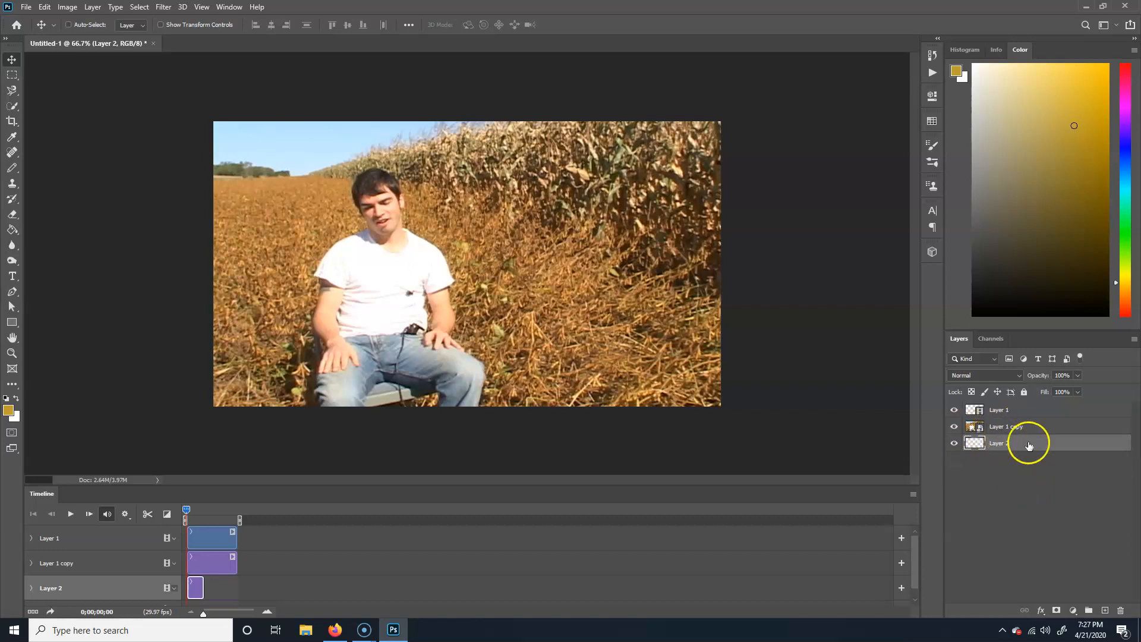
{"action": "left_click", "coordinate": [1021, 410]}
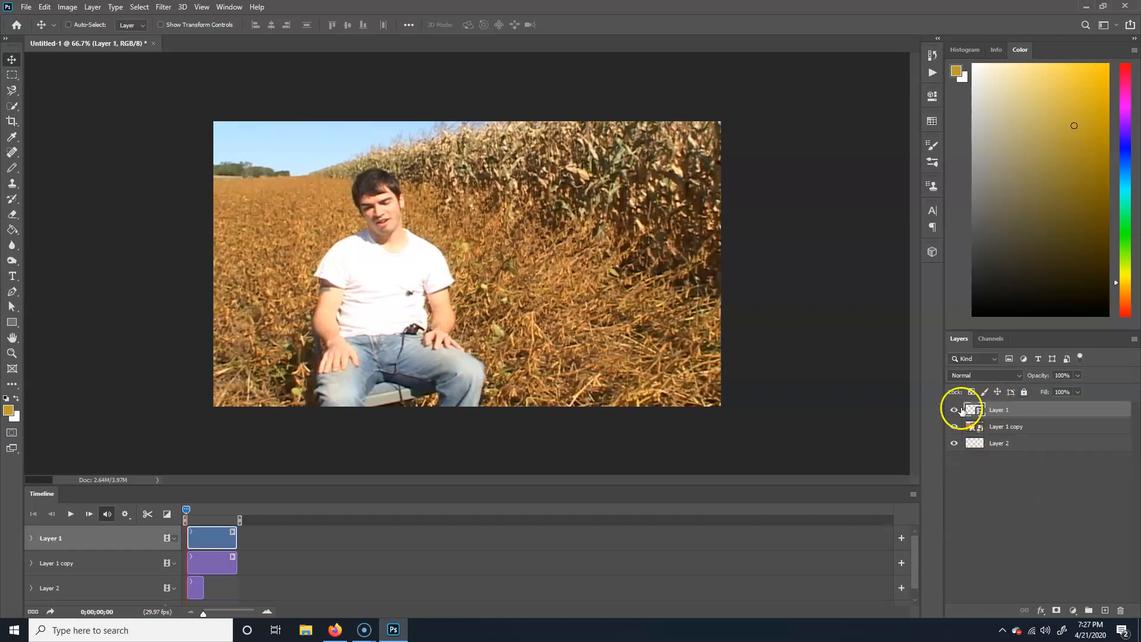
{"action": "left_click", "coordinate": [1011, 446]}
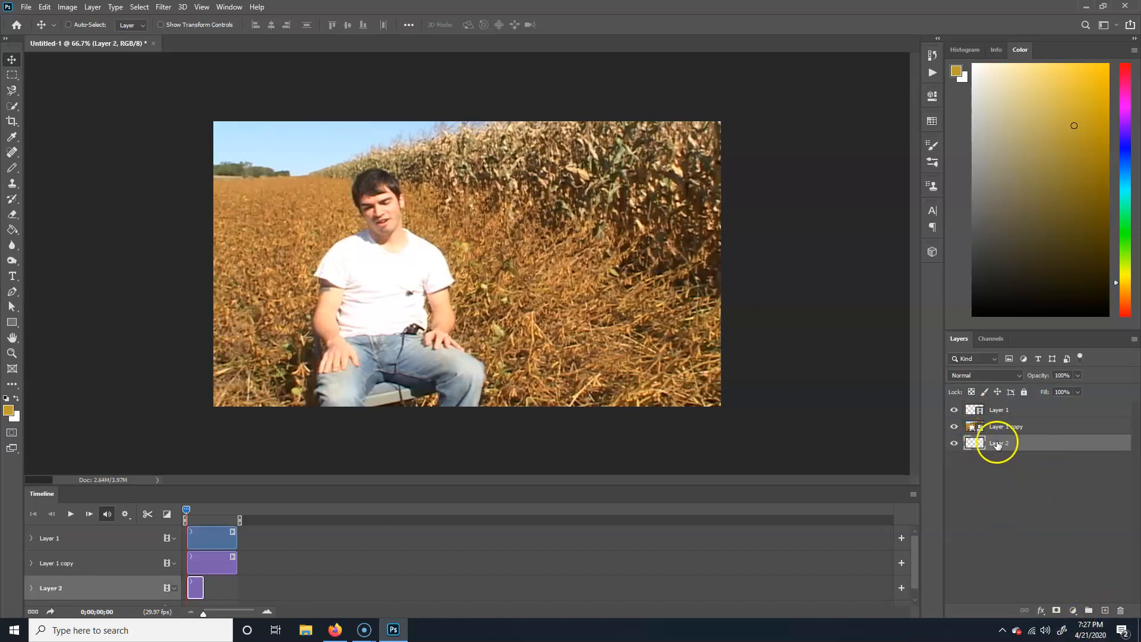
Step: Set the foreground color to white and fill the new bottom layer with it using the Paint Bucket
{"action": "left_click", "coordinate": [1052, 219]}
{"action": "left_click_drag", "start_coordinate": [1052, 219], "coordinate": [952, 11]}
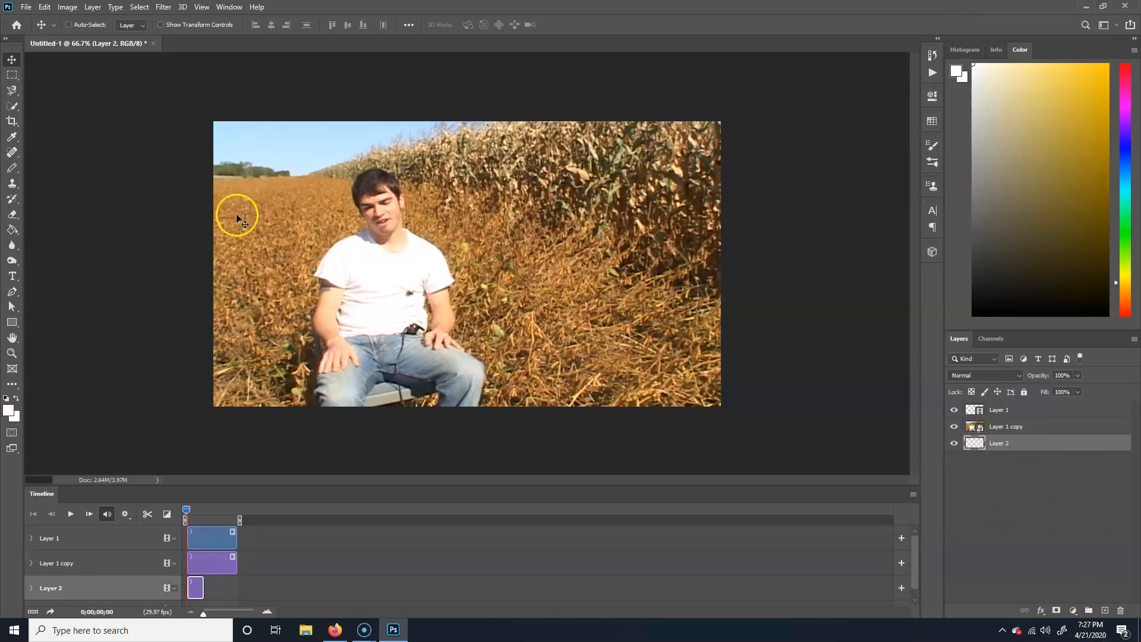
{"action": "left_click", "coordinate": [12, 230]}
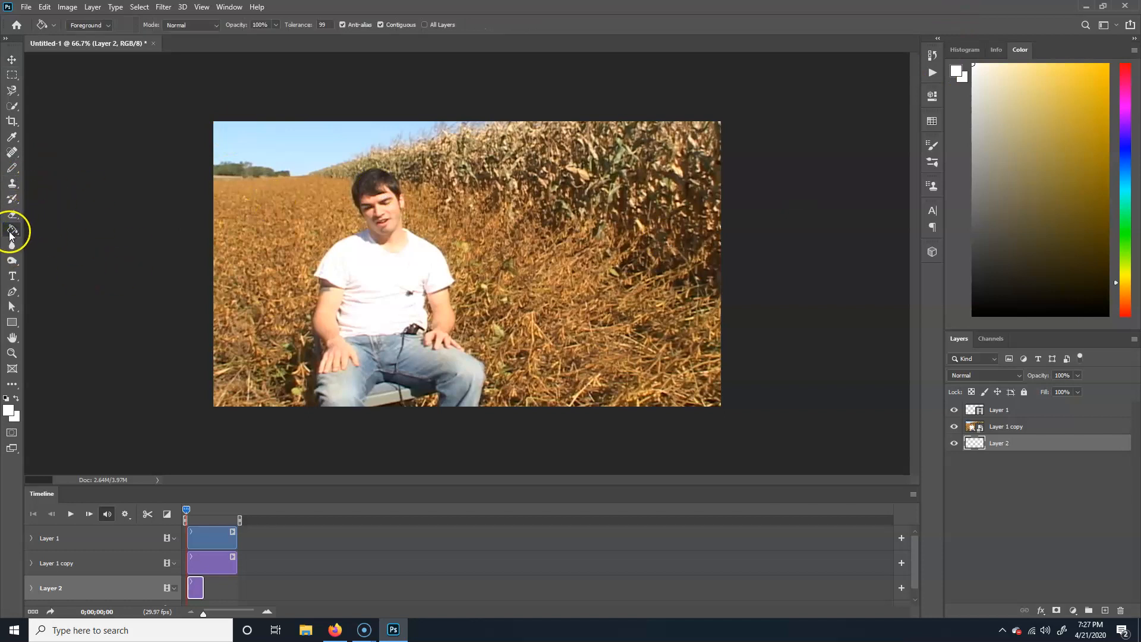
{"action": "left_click", "coordinate": [647, 297]}
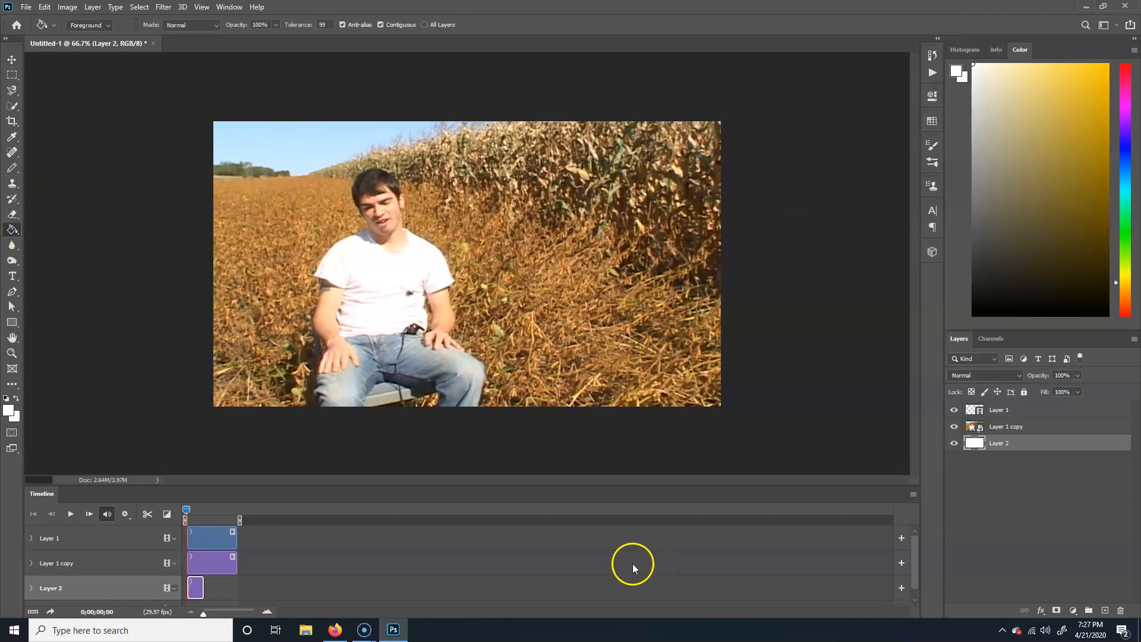
Step: Hide the footage layer and the blank video layer to check the white background on its own
{"action": "left_click", "coordinate": [29, 563]}
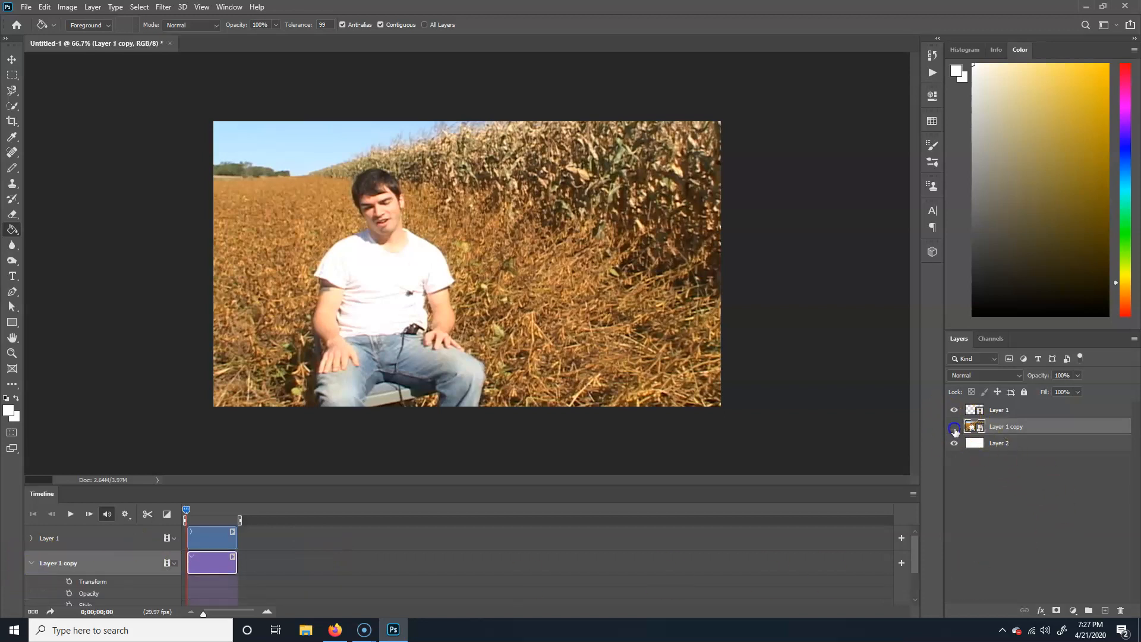
{"action": "left_click", "coordinate": [954, 427]}
{"action": "left_click", "coordinate": [954, 444]}
{"action": "left_click", "coordinate": [954, 443]}
{"action": "left_click", "coordinate": [998, 443]}
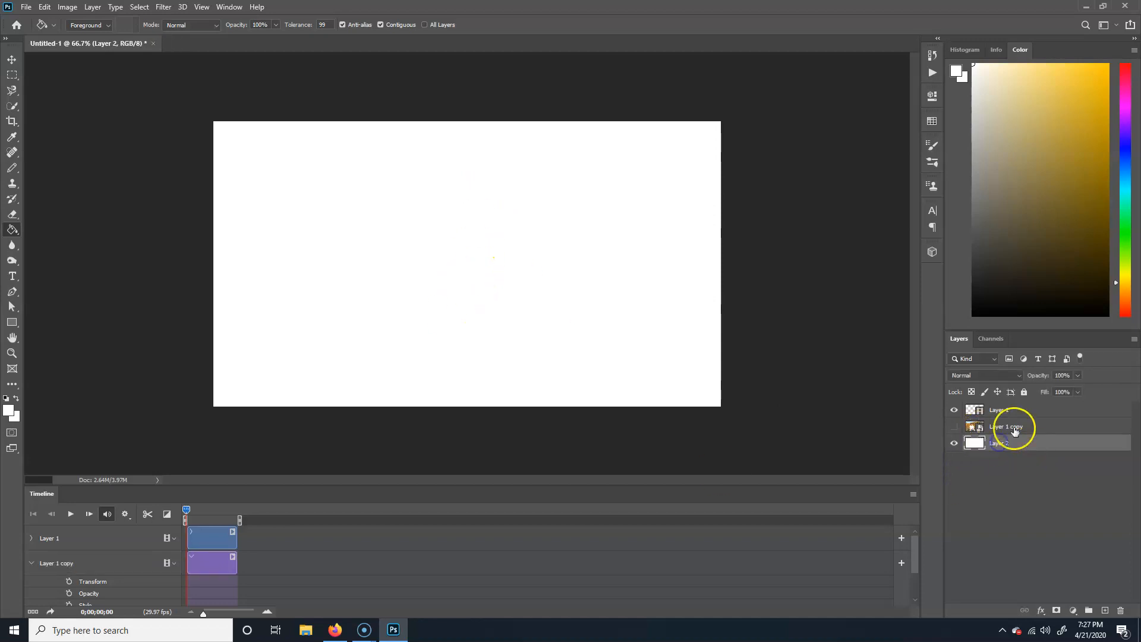
{"action": "left_click", "coordinate": [954, 410]}
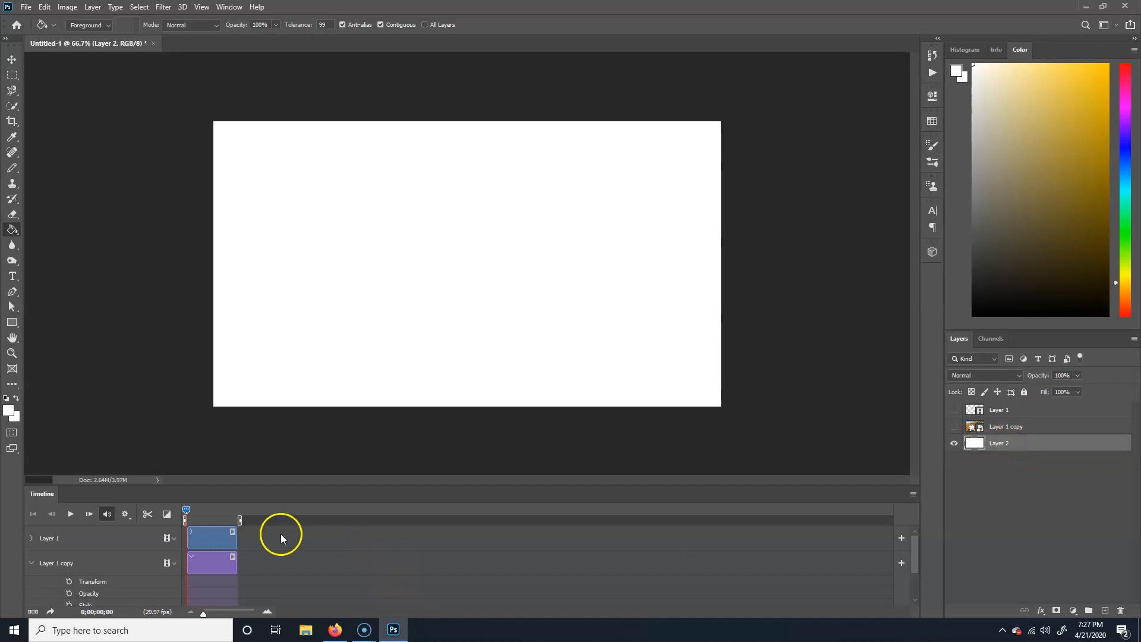
Step: Extend the white background's clip on the timeline to match the footage's duration and return the playhead to the start
{"action": "scroll", "coordinate": [291, 556], "scroll_direction": "down", "scroll_amount": 1}
{"action": "left_click", "coordinate": [31, 537]}
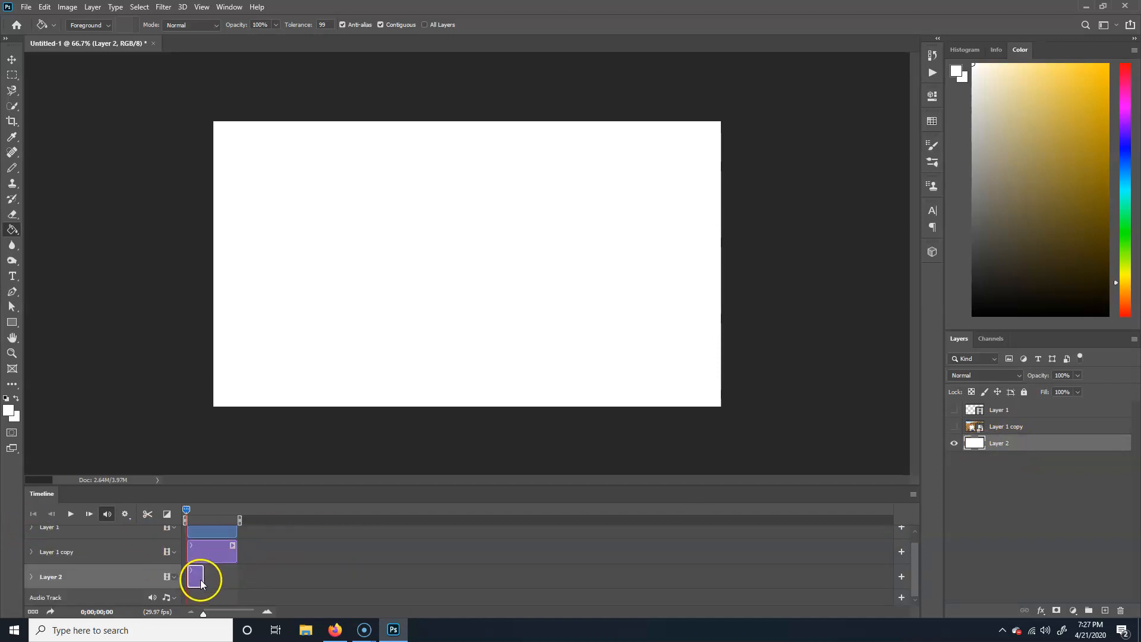
{"action": "left_click_drag", "start_coordinate": [204, 576], "coordinate": [230, 577]}
{"action": "left_click_drag", "start_coordinate": [232, 510], "coordinate": [188, 507]}
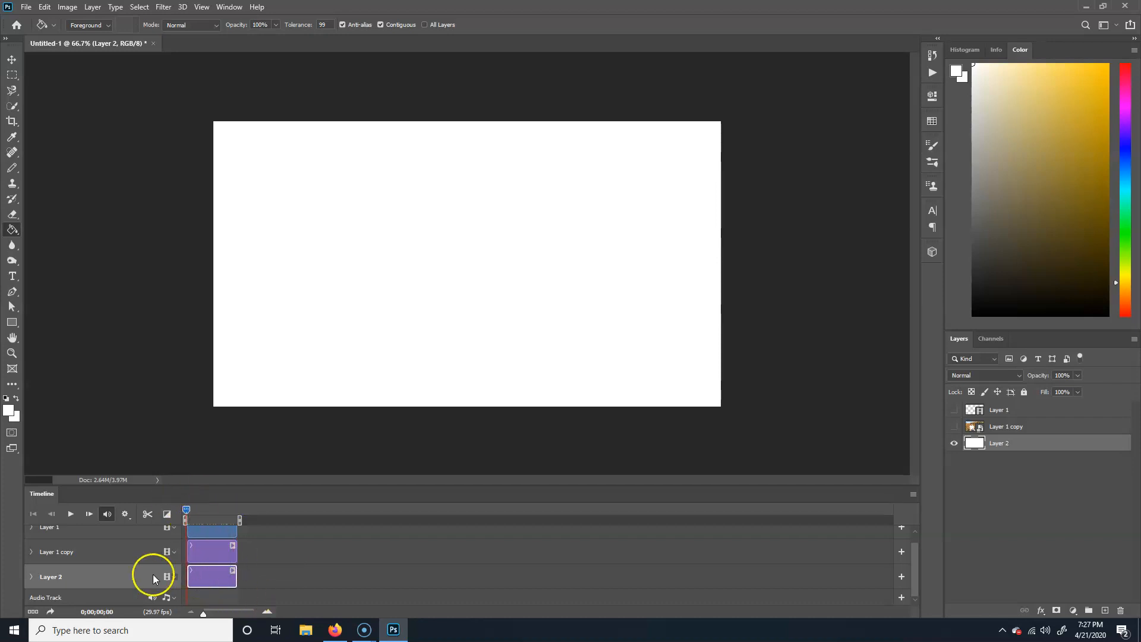
Step: Show the footage layer, lower its opacity to 34%, and compare it with and without the white background
{"action": "left_click", "coordinate": [953, 426]}
{"action": "left_click", "coordinate": [1012, 426]}
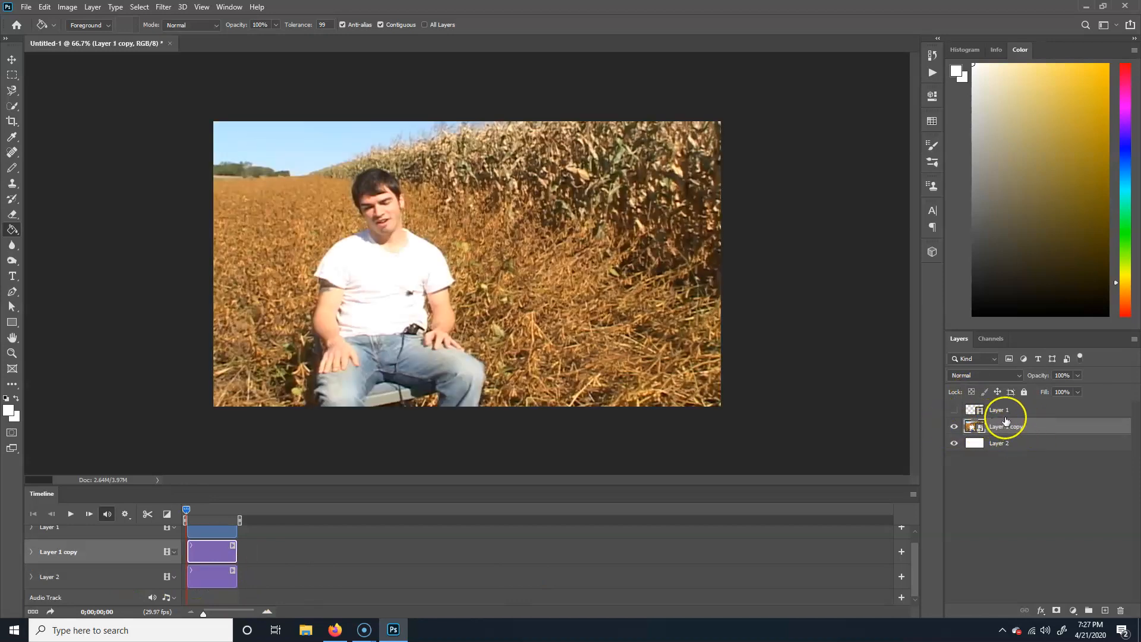
{"action": "left_click_drag", "start_coordinate": [1079, 390], "coordinate": [1044, 391]}
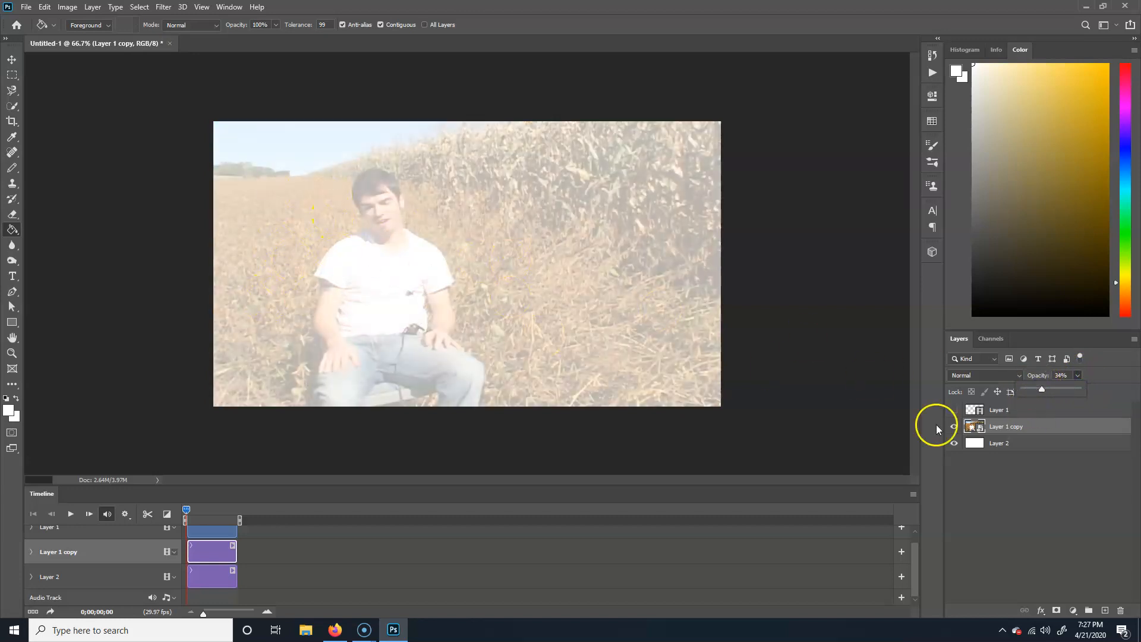
{"action": "left_click", "coordinate": [953, 443]}
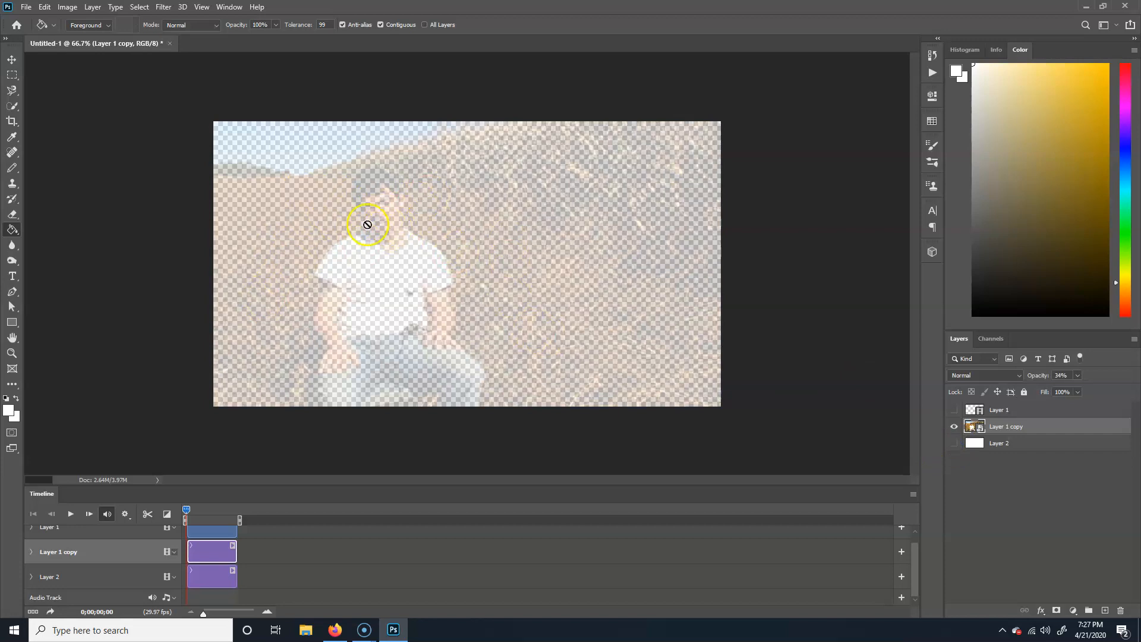
{"action": "left_click", "coordinate": [954, 442]}
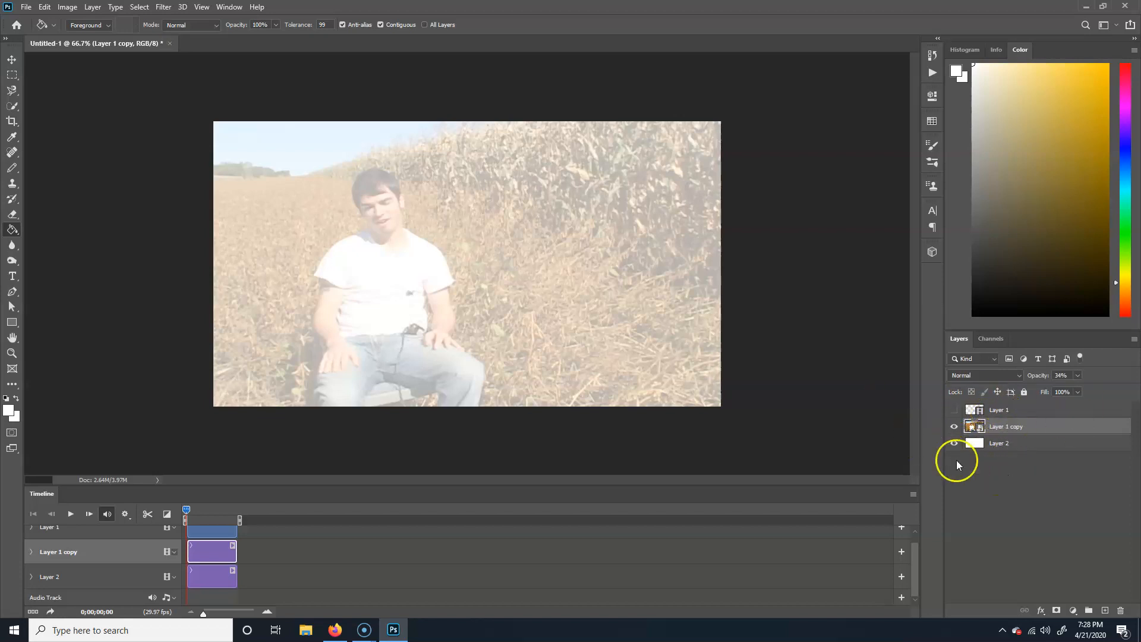
Step: Lock the footage layer and the white background layer, then select the blank video layer and make it visible
{"action": "left_click", "coordinate": [1024, 391]}
{"action": "left_click", "coordinate": [1020, 443]}
{"action": "left_click", "coordinate": [1024, 391]}
{"action": "left_click", "coordinate": [969, 407]}
{"action": "left_click", "coordinate": [954, 410]}
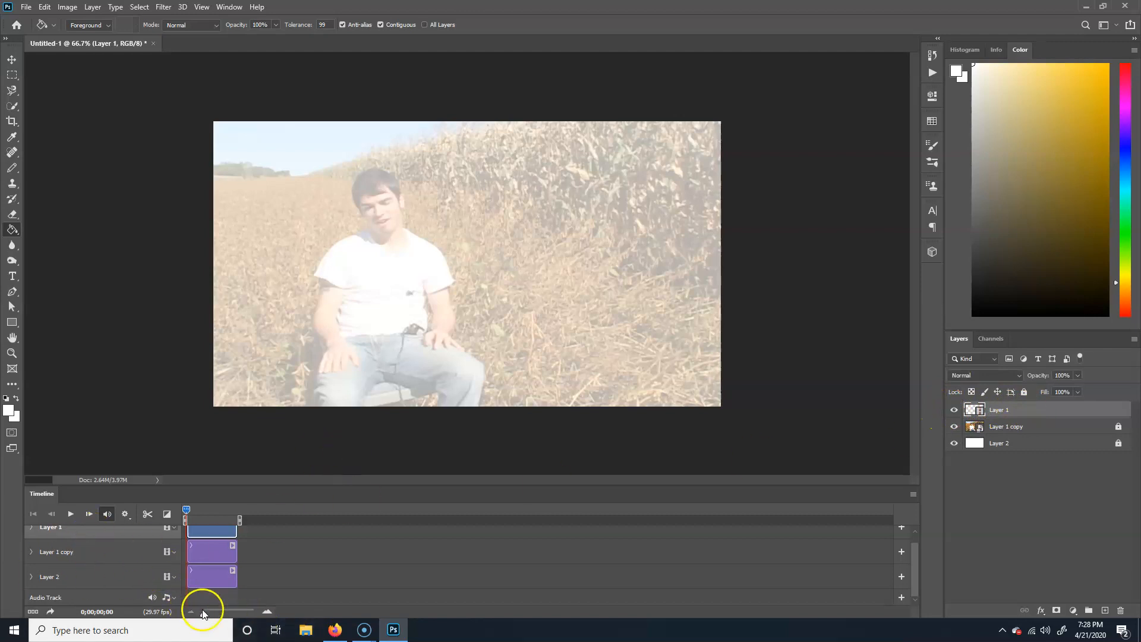
Step: Dismiss the pen calibration reminder and switch to the Brush tool for drawing over the man's head
{"action": "scroll", "coordinate": [208, 540], "scroll_direction": "up", "scroll_amount": 1}
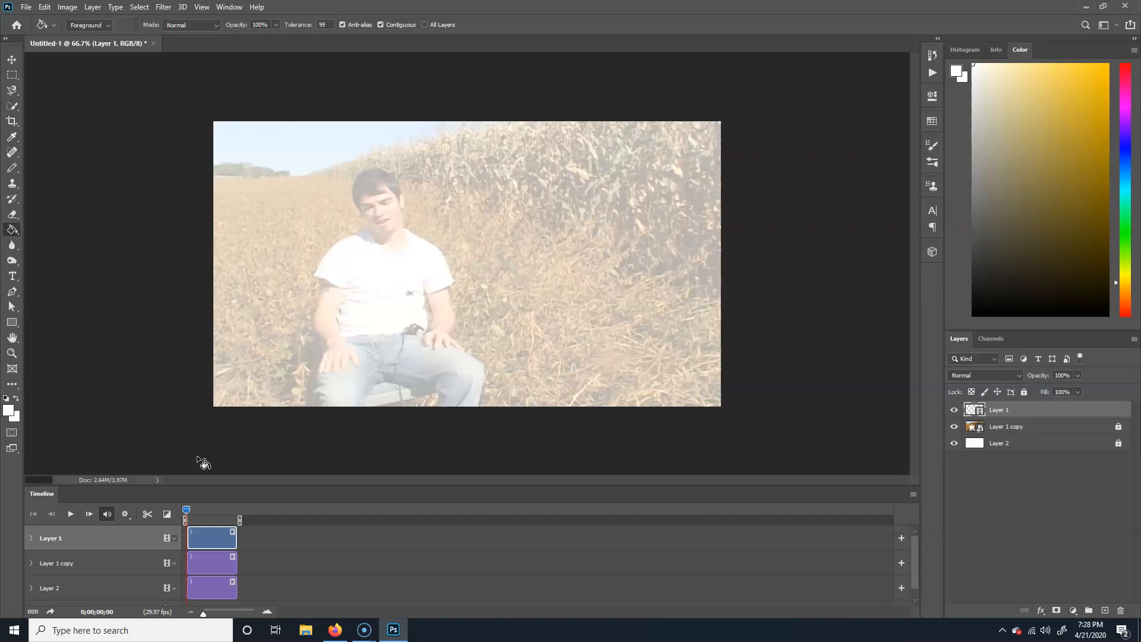
{"action": "key", "text": "ctrl+plus"}
{"action": "key", "text": "ctrl+plus"}
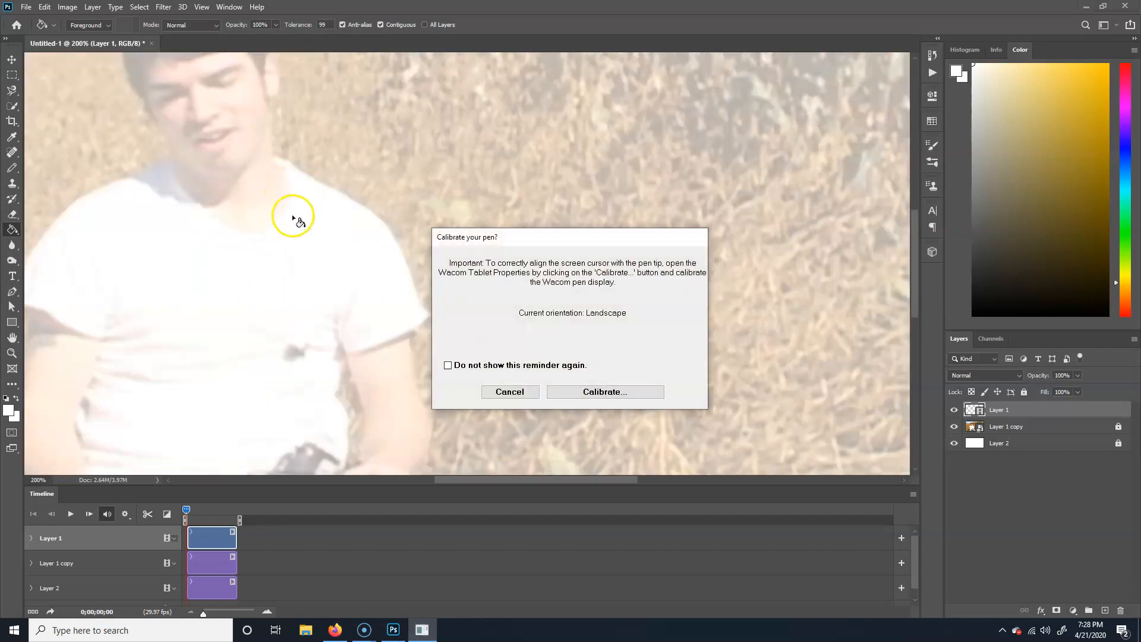
{"action": "left_click", "coordinate": [522, 393]}
{"action": "left_click_drag", "start_coordinate": [249, 168], "coordinate": [457, 296]}
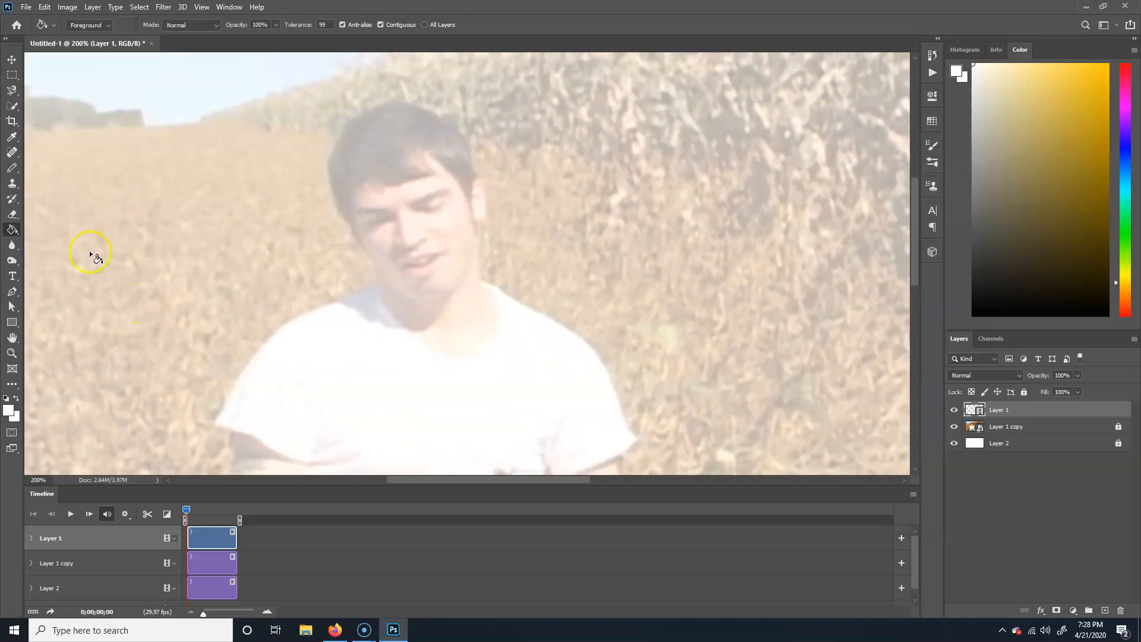
{"action": "left_click", "coordinate": [11, 169]}
{"action": "right_click", "coordinate": [10, 172]}
{"action": "left_click", "coordinate": [68, 168]}
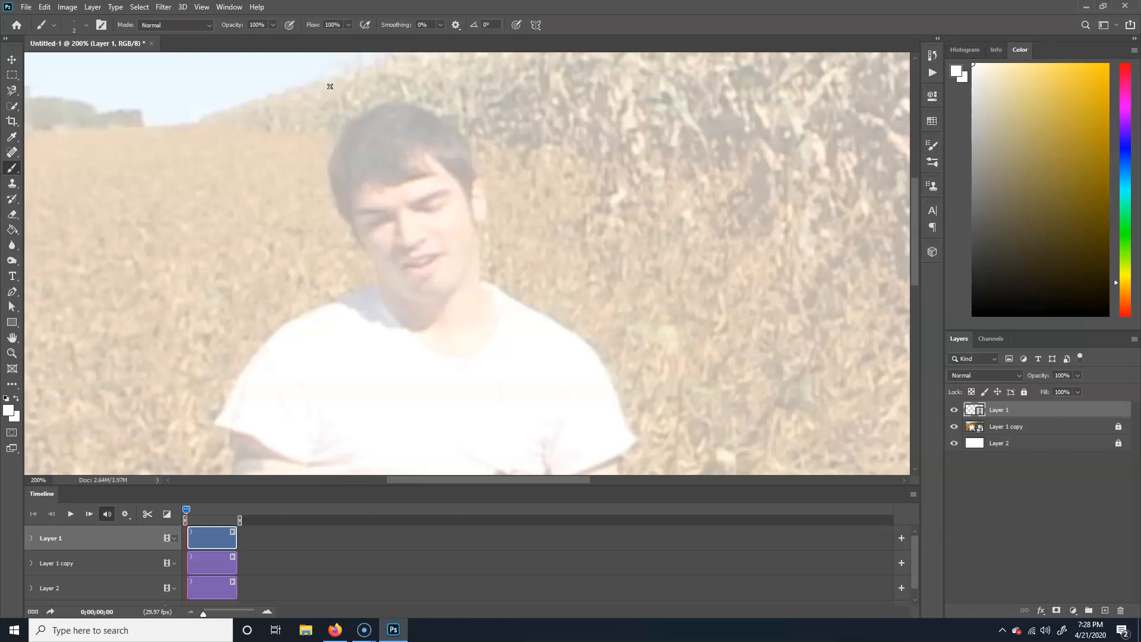
Step: Set the brush colour to black and trace the man's jaw, ear, nose, eyes and hair on the first frame
{"action": "left_click_drag", "start_coordinate": [1031, 209], "coordinate": [975, 315]}
{"action": "mouse_move", "coordinate": [382, 273]}
{"action": "left_mouse_down"}
{"action": "mouse_move", "coordinate": [442, 306]}
{"action": "mouse_move", "coordinate": [463, 285]}
{"action": "mouse_move", "coordinate": [475, 237]}
{"action": "left_mouse_up"}
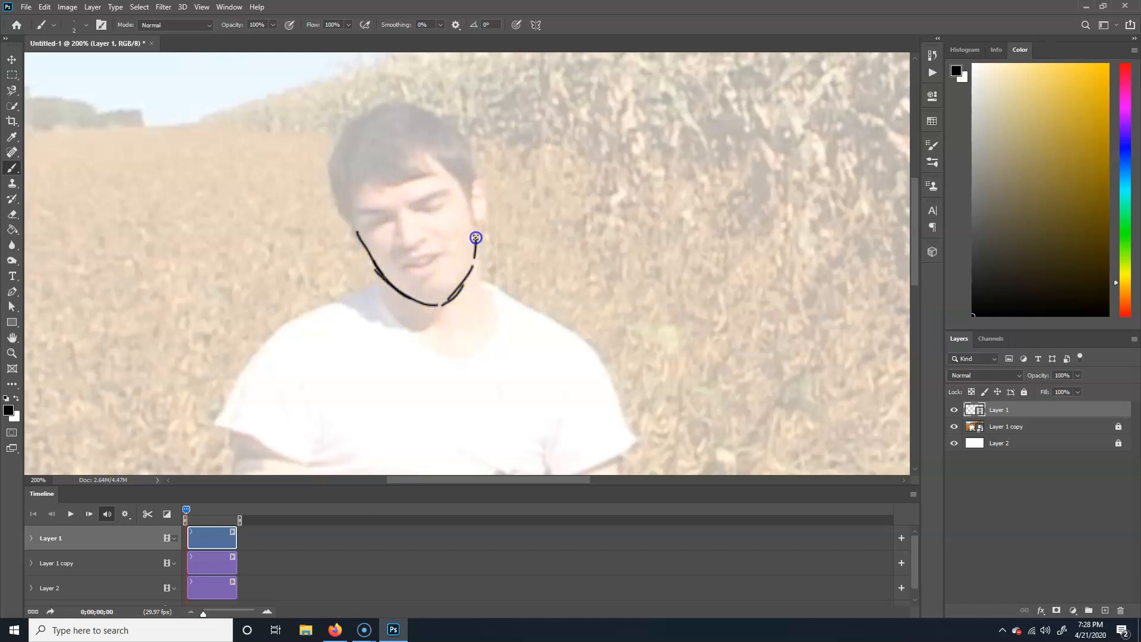
{"action": "mouse_move", "coordinate": [486, 179]}
{"action": "left_mouse_down"}
{"action": "mouse_move", "coordinate": [480, 219]}
{"action": "mouse_move", "coordinate": [477, 204]}
{"action": "left_mouse_up"}
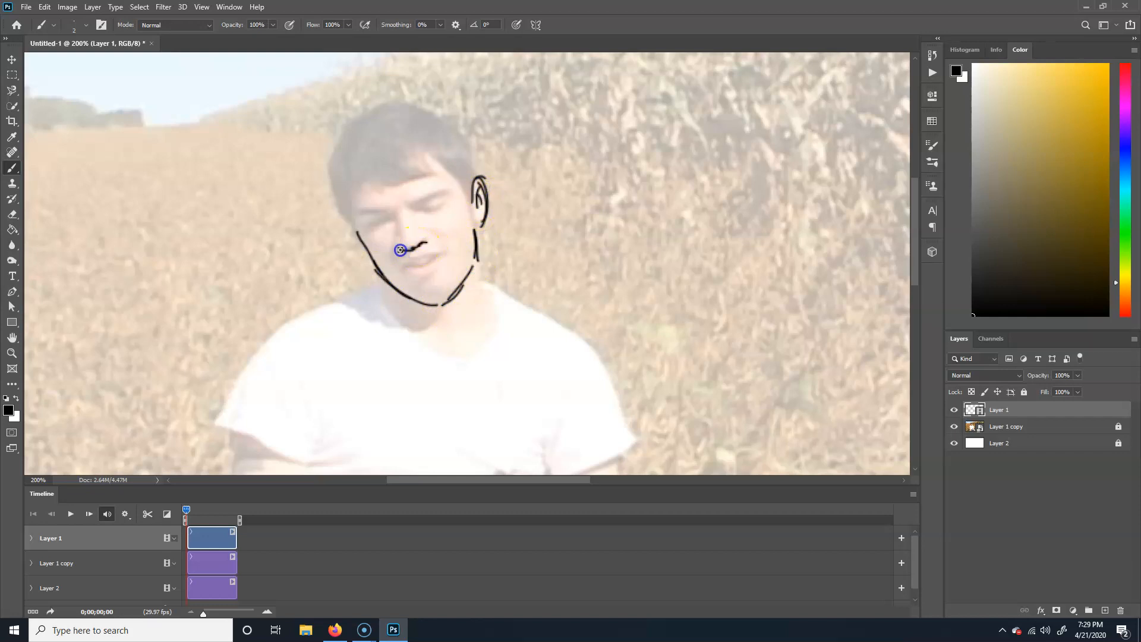
{"action": "left_click_drag", "start_coordinate": [394, 243], "coordinate": [391, 215]}
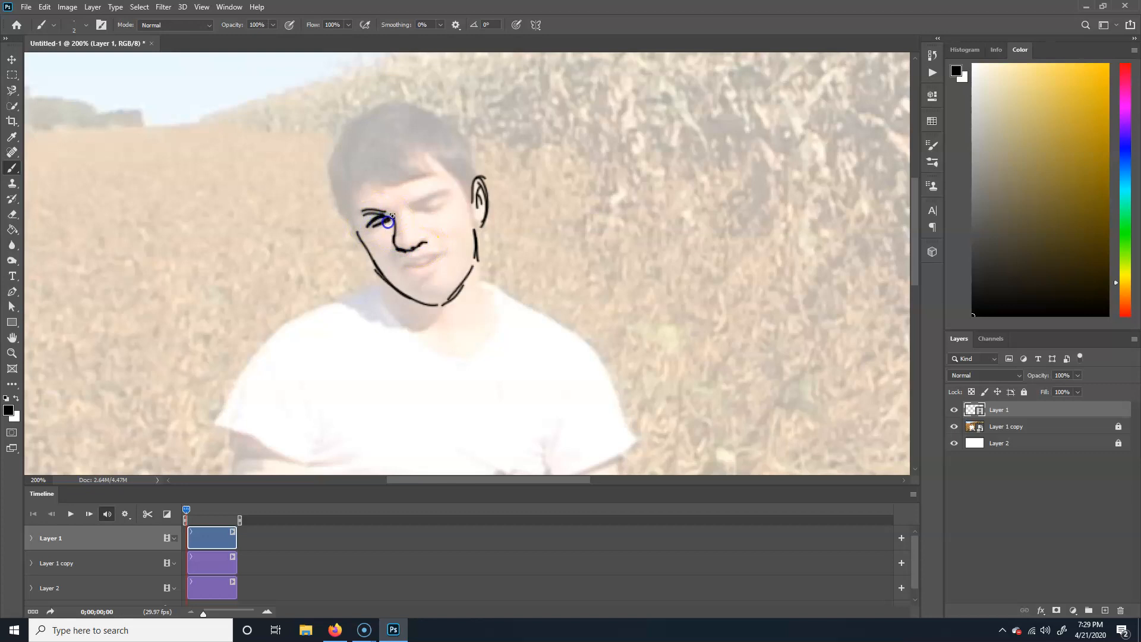
{"action": "mouse_move", "coordinate": [447, 199]}
{"action": "left_mouse_down"}
{"action": "mouse_move", "coordinate": [446, 192]}
{"action": "mouse_move", "coordinate": [356, 235]}
{"action": "mouse_move", "coordinate": [351, 205]}
{"action": "mouse_move", "coordinate": [433, 175]}
{"action": "mouse_move", "coordinate": [422, 166]}
{"action": "mouse_move", "coordinate": [440, 162]}
{"action": "mouse_move", "coordinate": [461, 195]}
{"action": "mouse_move", "coordinate": [460, 178]}
{"action": "mouse_move", "coordinate": [460, 199]}
{"action": "mouse_move", "coordinate": [473, 167]}
{"action": "mouse_move", "coordinate": [451, 121]}
{"action": "mouse_move", "coordinate": [403, 112]}
{"action": "mouse_move", "coordinate": [367, 133]}
{"action": "mouse_move", "coordinate": [345, 124]}
{"action": "mouse_move", "coordinate": [337, 170]}
{"action": "left_mouse_up"}
{"action": "mouse_move", "coordinate": [345, 219]}
{"action": "left_mouse_down"}
{"action": "mouse_move", "coordinate": [340, 155]}
{"action": "mouse_move", "coordinate": [333, 196]}
{"action": "left_mouse_up"}
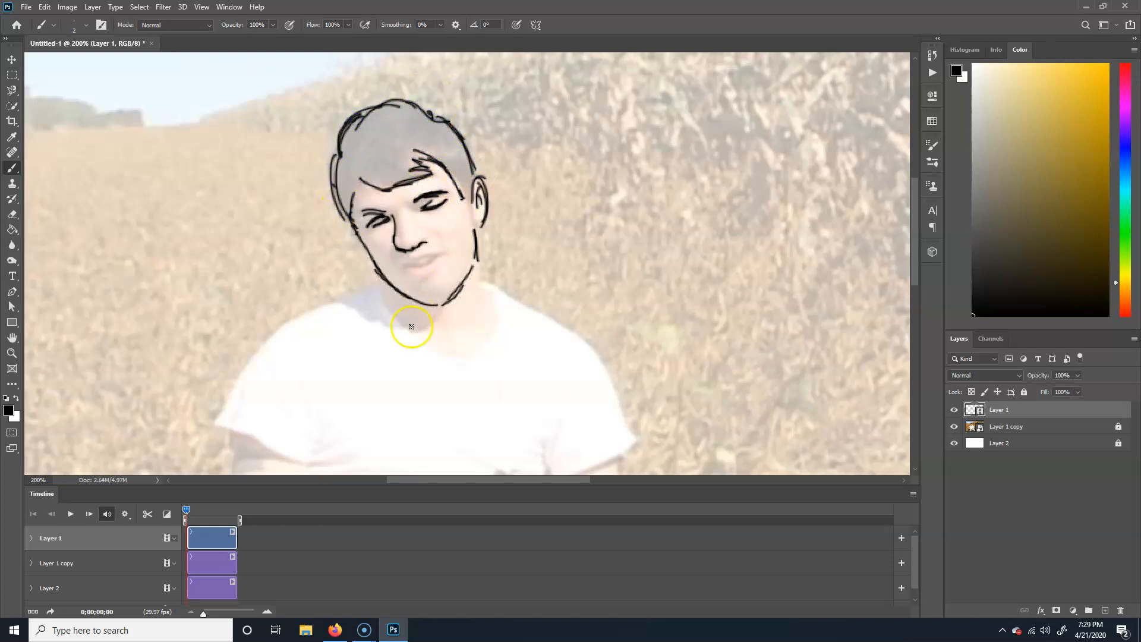
Step: Trace the neck, V-shaped collar, shoulders, sleeves, shirt creases and mouth to complete the first frame's line drawing
{"action": "mouse_move", "coordinate": [469, 272]}
{"action": "left_mouse_down"}
{"action": "mouse_move", "coordinate": [484, 287]}
{"action": "mouse_move", "coordinate": [487, 338]}
{"action": "mouse_move", "coordinate": [413, 336]}
{"action": "mouse_move", "coordinate": [388, 301]}
{"action": "mouse_move", "coordinate": [324, 310]}
{"action": "mouse_move", "coordinate": [285, 326]}
{"action": "mouse_move", "coordinate": [229, 419]}
{"action": "left_mouse_up"}
{"action": "mouse_move", "coordinate": [483, 279]}
{"action": "left_mouse_down"}
{"action": "mouse_move", "coordinate": [567, 329]}
{"action": "mouse_move", "coordinate": [614, 383]}
{"action": "left_mouse_up"}
{"action": "mouse_move", "coordinate": [583, 342]}
{"action": "left_mouse_down"}
{"action": "mouse_move", "coordinate": [633, 431]}
{"action": "mouse_move", "coordinate": [599, 457]}
{"action": "mouse_move", "coordinate": [541, 449]}
{"action": "mouse_move", "coordinate": [547, 464]}
{"action": "mouse_move", "coordinate": [556, 426]}
{"action": "left_mouse_up"}
{"action": "left_click_drag", "start_coordinate": [231, 428], "coordinate": [302, 452]}
{"action": "left_click_drag", "start_coordinate": [321, 470], "coordinate": [317, 432]}
{"action": "mouse_move", "coordinate": [420, 263]}
{"action": "left_mouse_down"}
{"action": "mouse_move", "coordinate": [446, 254]}
{"action": "mouse_move", "coordinate": [422, 268]}
{"action": "mouse_move", "coordinate": [432, 280]}
{"action": "mouse_move", "coordinate": [407, 273]}
{"action": "mouse_move", "coordinate": [440, 276]}
{"action": "mouse_move", "coordinate": [410, 281]}
{"action": "left_mouse_up"}
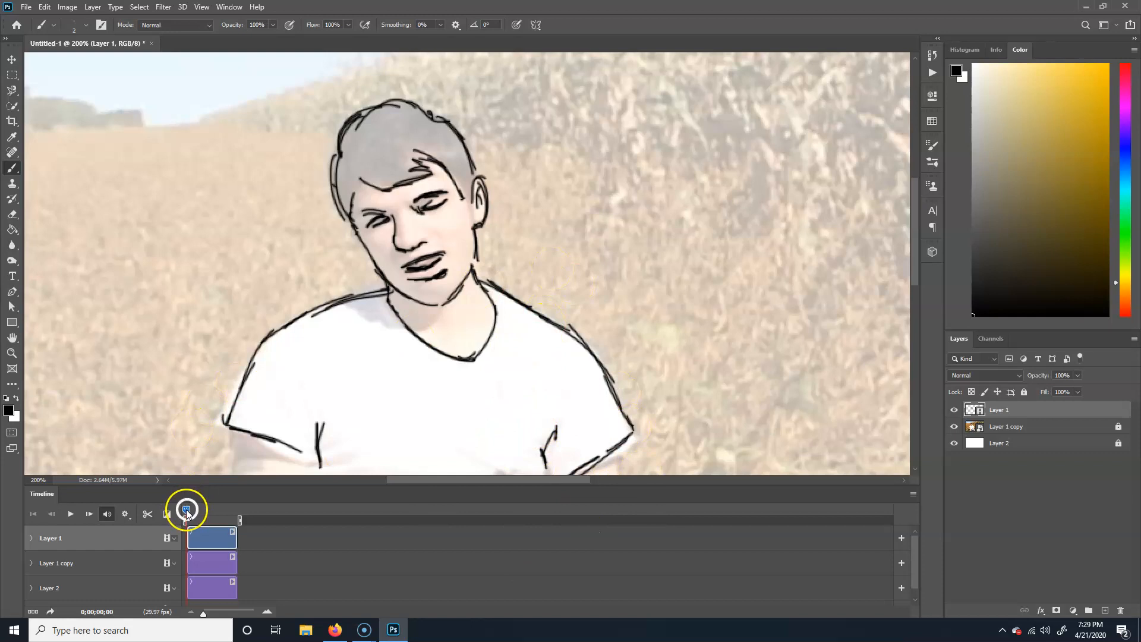
Step: Turn Enable Timeline Shortcut Keys off and back on, then check the setting in the timeline options
{"action": "left_click_drag", "start_coordinate": [185, 508], "coordinate": [187, 507]}
{"action": "left_click", "coordinate": [913, 493]}
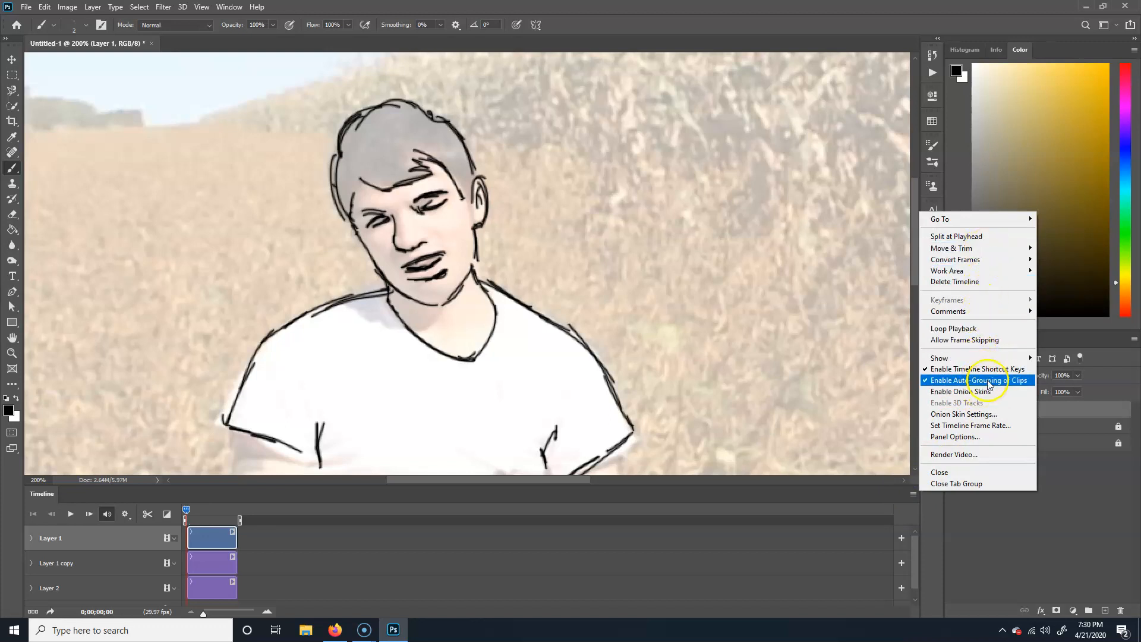
{"action": "left_click", "coordinate": [980, 369]}
{"action": "left_click", "coordinate": [912, 496]}
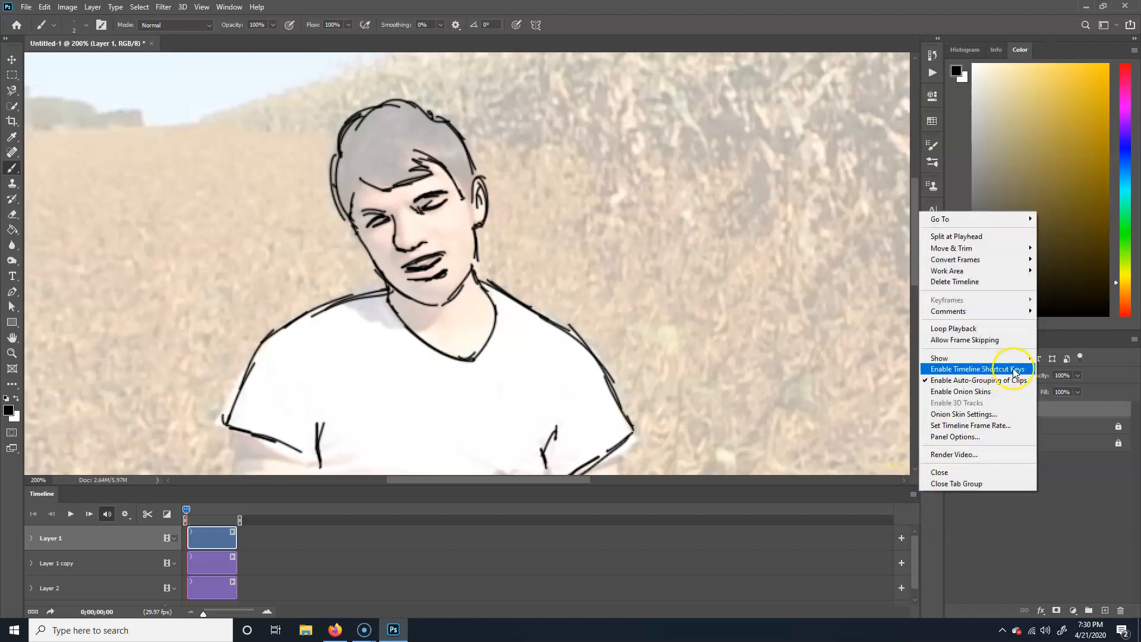
{"action": "left_click", "coordinate": [1013, 370]}
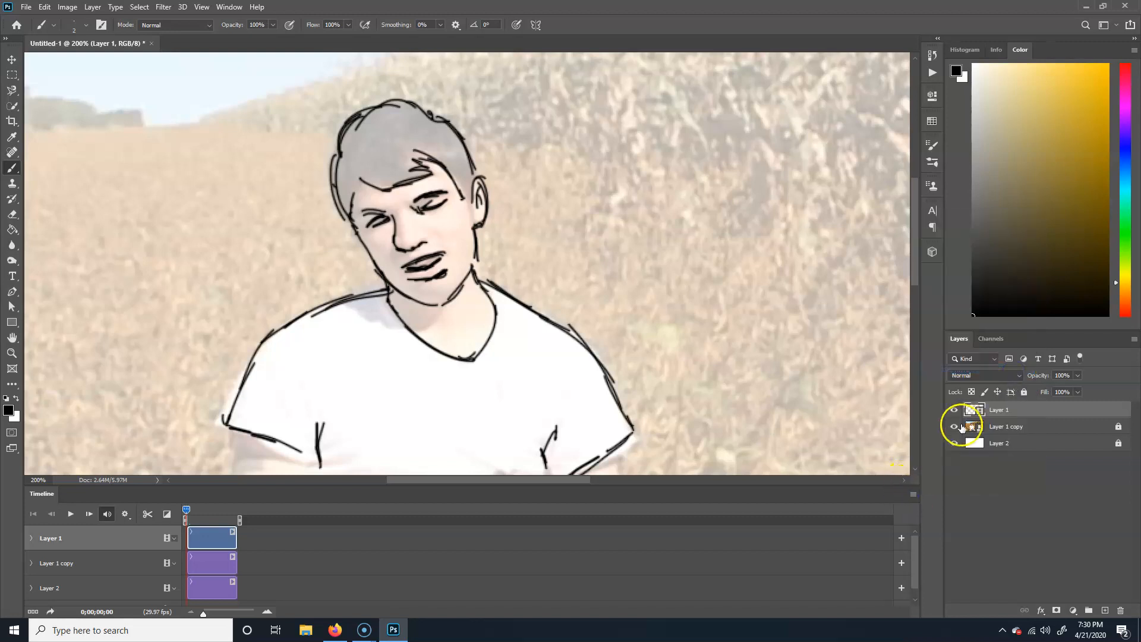
{"action": "left_click", "coordinate": [912, 496]}
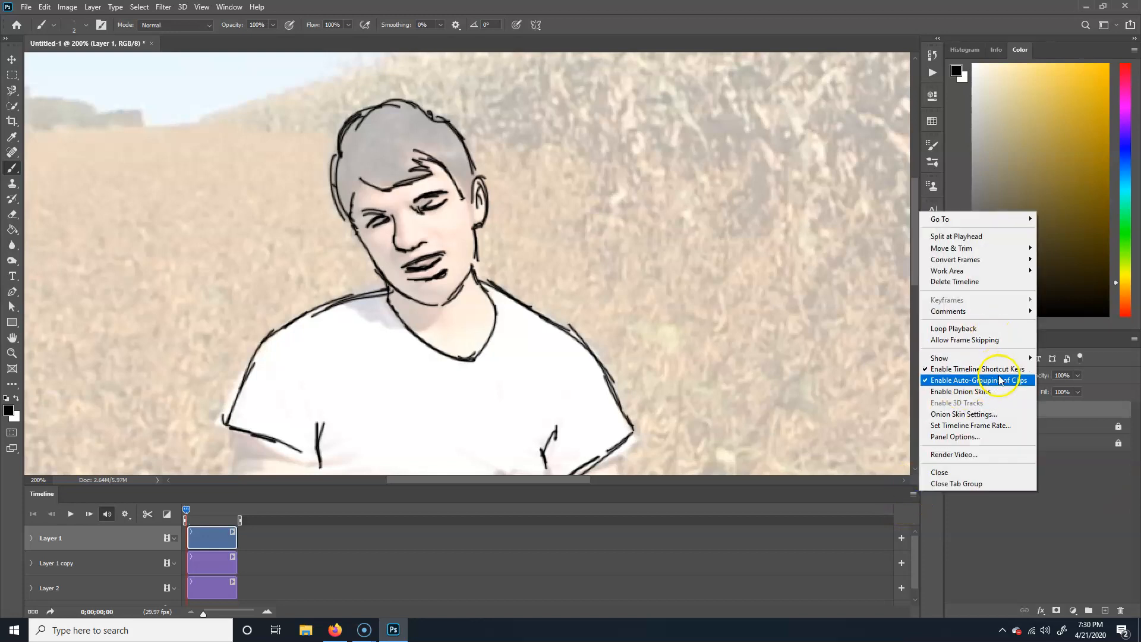
{"action": "left_click", "coordinate": [745, 18]}
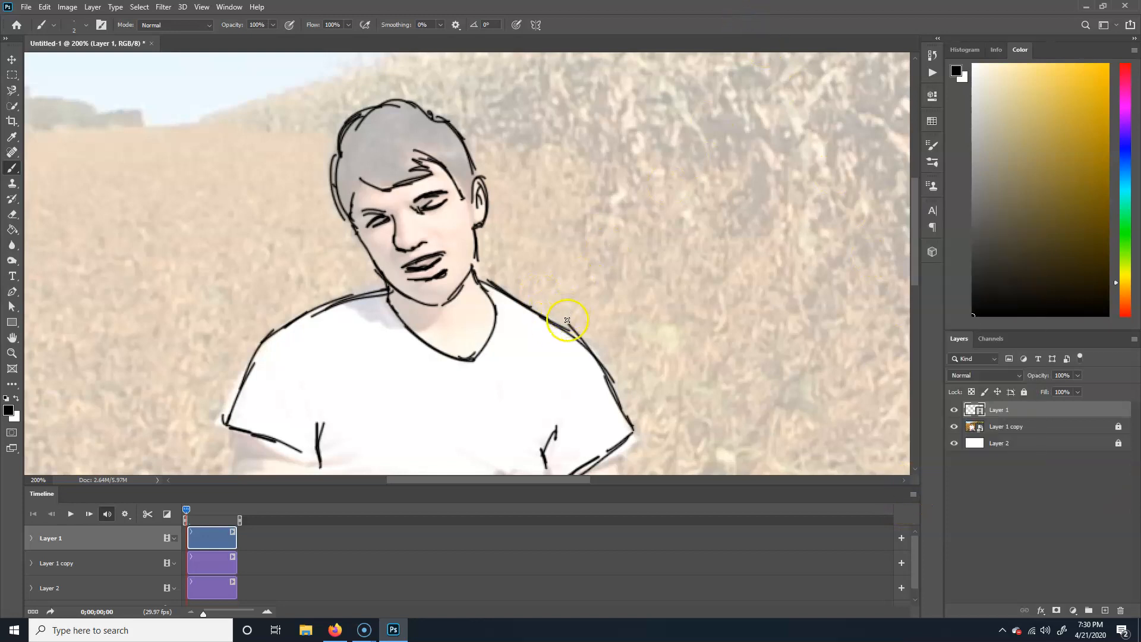
Step: Advance to frame 0;00;00;01 and trace the man's nose, mouth, eyes, eyebrows and hair on the blank video layer
{"action": "key", "text": "Right"}
{"action": "key", "text": "Left"}
{"action": "key", "text": "Right"}
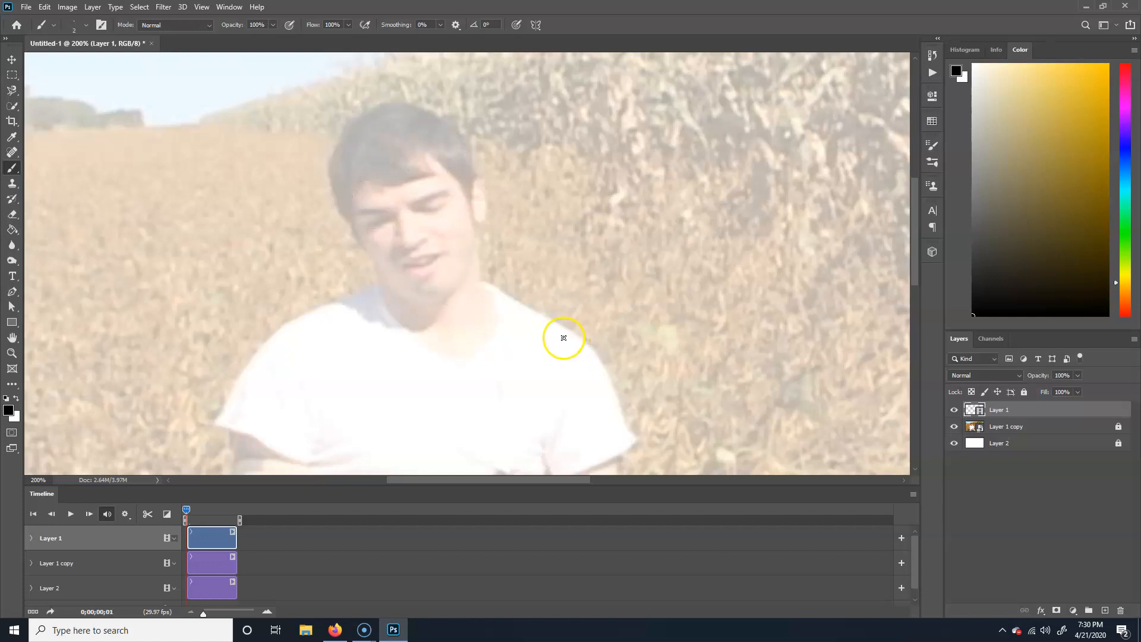
{"action": "key", "text": "Left"}
{"action": "key", "text": "Right"}
{"action": "mouse_move", "coordinate": [427, 239]}
{"action": "left_mouse_down"}
{"action": "mouse_move", "coordinate": [402, 263]}
{"action": "mouse_move", "coordinate": [436, 254]}
{"action": "left_mouse_up"}
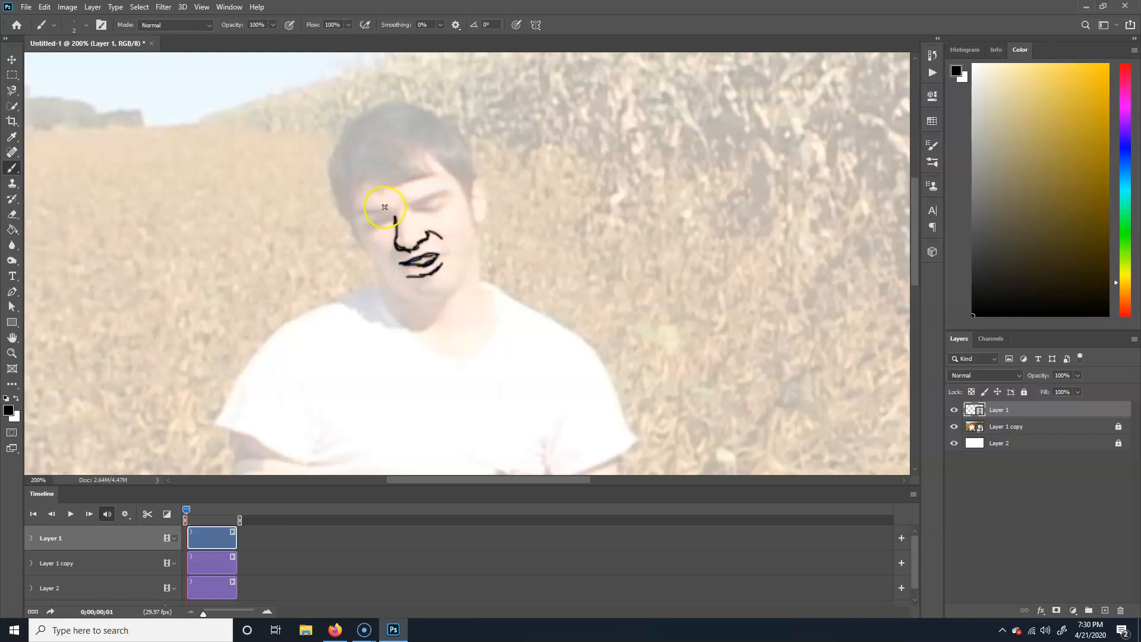
{"action": "mouse_move", "coordinate": [373, 223]}
{"action": "left_mouse_down"}
{"action": "mouse_move", "coordinate": [446, 192]}
{"action": "mouse_move", "coordinate": [423, 210]}
{"action": "mouse_move", "coordinate": [474, 200]}
{"action": "mouse_move", "coordinate": [476, 186]}
{"action": "mouse_move", "coordinate": [486, 213]}
{"action": "mouse_move", "coordinate": [450, 296]}
{"action": "mouse_move", "coordinate": [393, 276]}
{"action": "mouse_move", "coordinate": [410, 297]}
{"action": "mouse_move", "coordinate": [374, 265]}
{"action": "mouse_move", "coordinate": [340, 206]}
{"action": "mouse_move", "coordinate": [331, 164]}
{"action": "mouse_move", "coordinate": [337, 195]}
{"action": "mouse_move", "coordinate": [345, 140]}
{"action": "mouse_move", "coordinate": [392, 104]}
{"action": "mouse_move", "coordinate": [452, 128]}
{"action": "mouse_move", "coordinate": [455, 181]}
{"action": "left_mouse_up"}
{"action": "mouse_move", "coordinate": [424, 142]}
{"action": "left_mouse_down"}
{"action": "mouse_move", "coordinate": [428, 164]}
{"action": "mouse_move", "coordinate": [412, 184]}
{"action": "mouse_move", "coordinate": [377, 179]}
{"action": "mouse_move", "coordinate": [349, 204]}
{"action": "left_mouse_up"}
Step: Trace the neck, collar, shoulders, sleeves and shirt creases on frame 0;00;00;01
{"action": "mouse_move", "coordinate": [472, 247]}
{"action": "left_mouse_down"}
{"action": "mouse_move", "coordinate": [494, 297]}
{"action": "mouse_move", "coordinate": [491, 332]}
{"action": "left_mouse_up"}
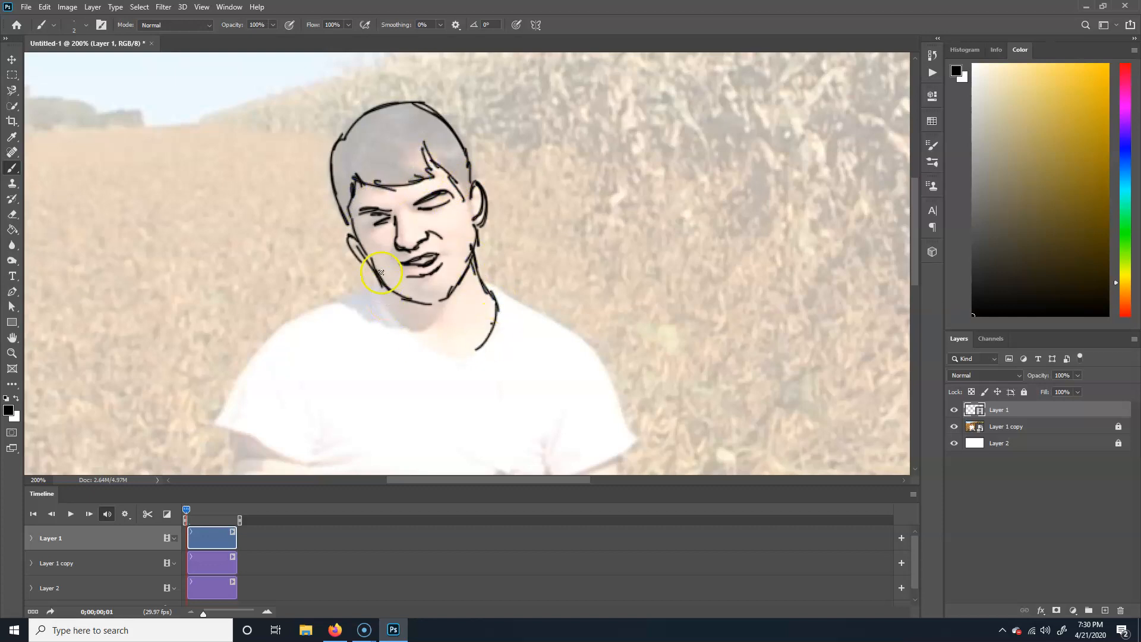
{"action": "mouse_move", "coordinate": [389, 293]}
{"action": "left_mouse_down"}
{"action": "mouse_move", "coordinate": [416, 336]}
{"action": "mouse_move", "coordinate": [453, 353]}
{"action": "mouse_move", "coordinate": [483, 318]}
{"action": "left_mouse_up"}
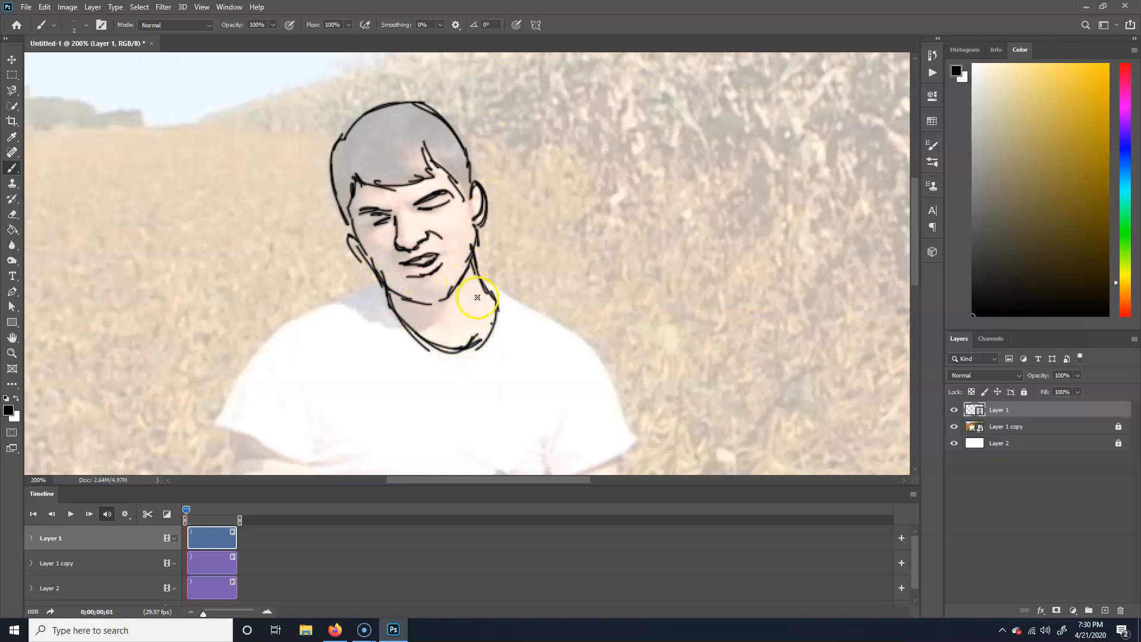
{"action": "mouse_move", "coordinate": [385, 284]}
{"action": "left_mouse_down"}
{"action": "mouse_move", "coordinate": [283, 322]}
{"action": "mouse_move", "coordinate": [217, 419]}
{"action": "mouse_move", "coordinate": [294, 464]}
{"action": "mouse_move", "coordinate": [273, 449]}
{"action": "mouse_move", "coordinate": [365, 450]}
{"action": "mouse_move", "coordinate": [321, 432]}
{"action": "left_mouse_up"}
{"action": "mouse_move", "coordinate": [491, 284]}
{"action": "left_mouse_down"}
{"action": "mouse_move", "coordinate": [609, 365]}
{"action": "mouse_move", "coordinate": [624, 438]}
{"action": "mouse_move", "coordinate": [553, 476]}
{"action": "left_mouse_up"}
{"action": "mouse_move", "coordinate": [517, 432]}
{"action": "left_mouse_down"}
{"action": "mouse_move", "coordinate": [534, 454]}
{"action": "mouse_move", "coordinate": [538, 440]}
{"action": "left_mouse_up"}
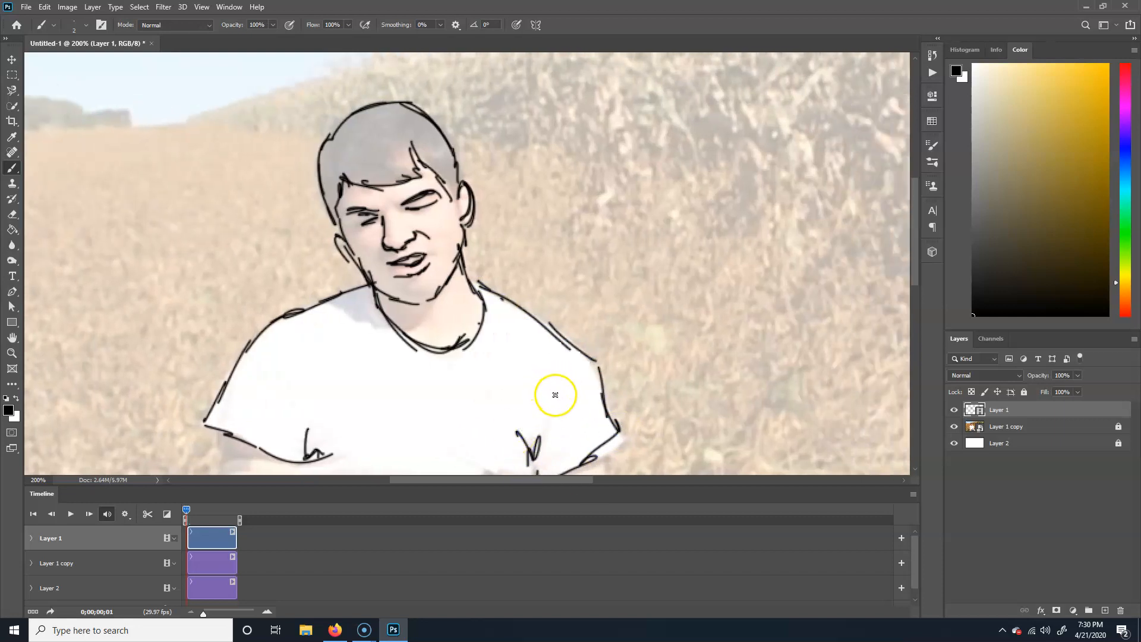
{"action": "key", "text": "Right"}
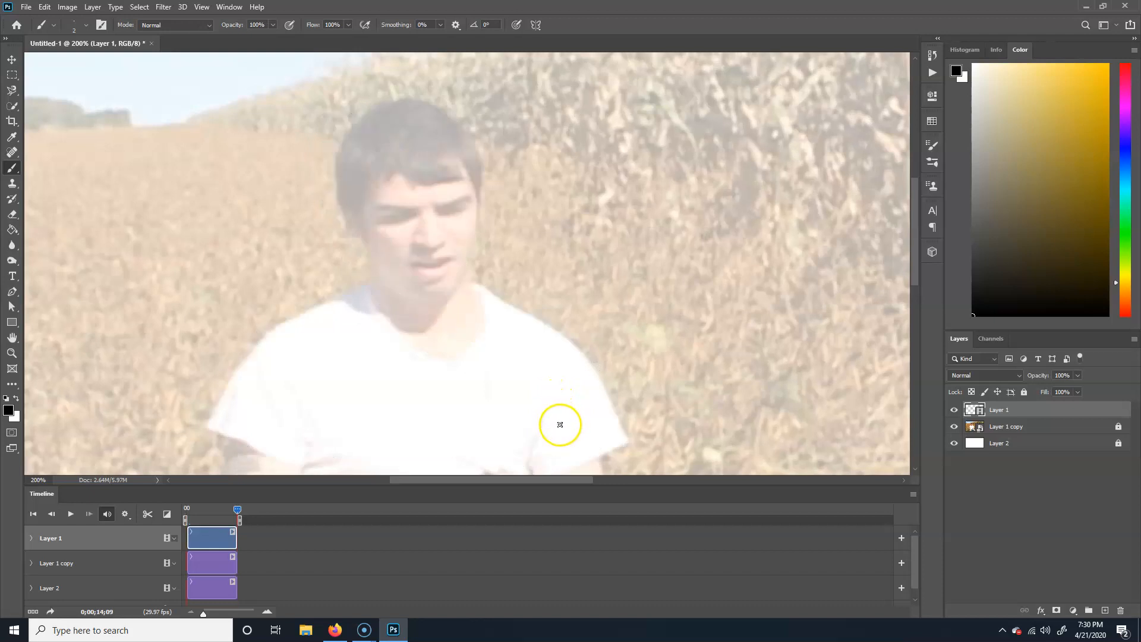
{"action": "key", "text": "ctrl"}
{"action": "key", "text": "Left"}
{"action": "key", "text": "Left"}
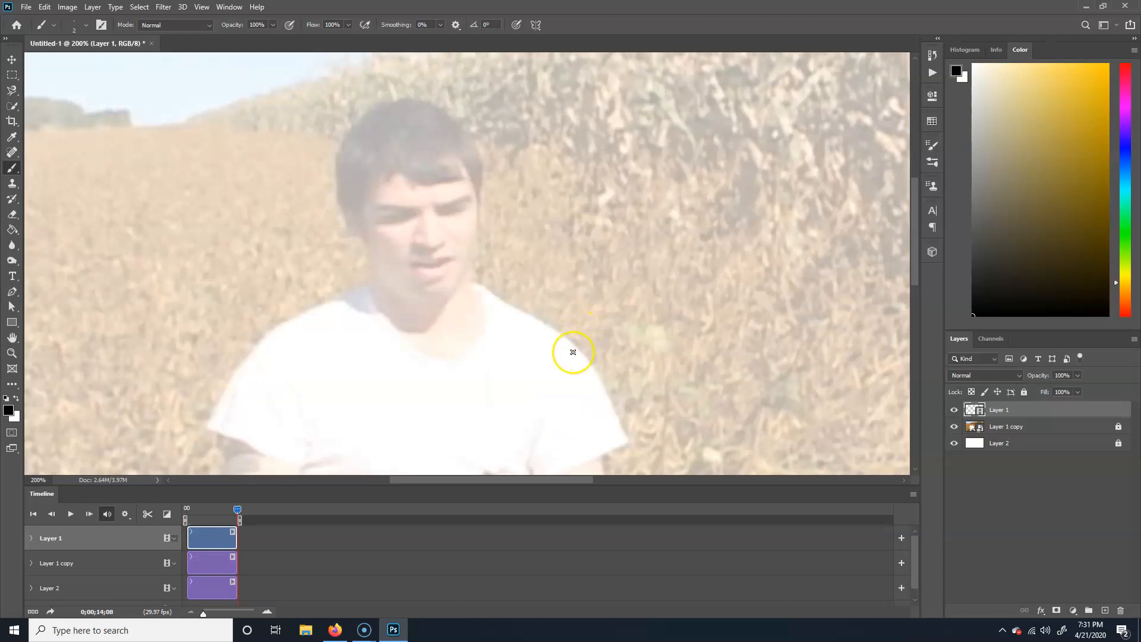
{"action": "key", "text": "Left"}
{"action": "key", "text": "Left"}
{"action": "key", "text": "Left"}
{"action": "key", "text": "Left"}
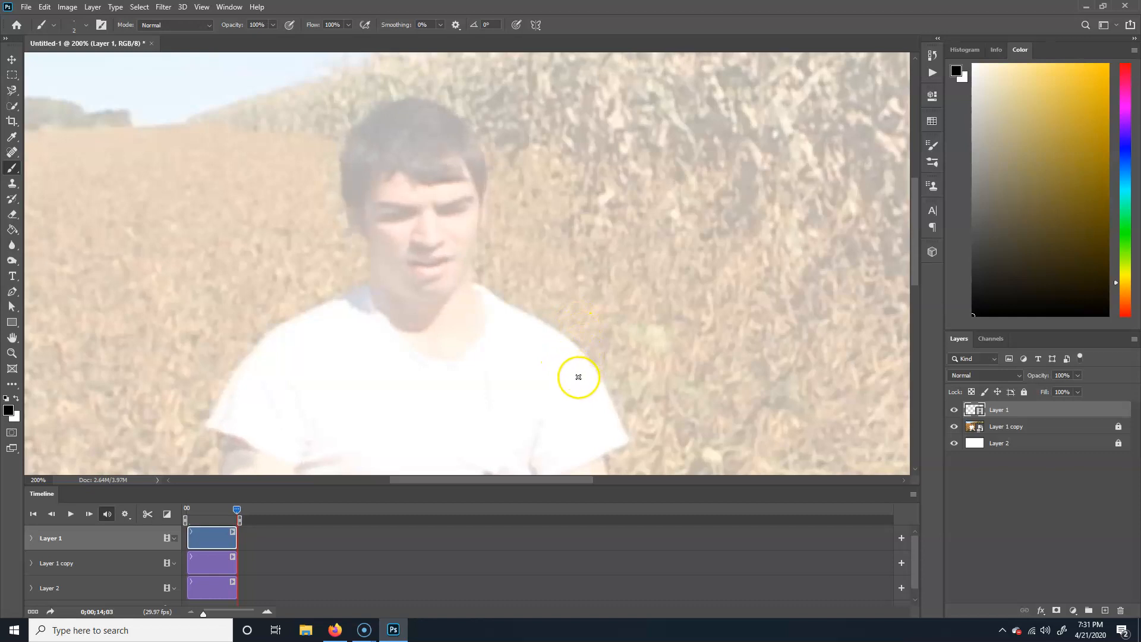
{"action": "key", "text": "Left"}
{"action": "key", "text": "Left"}
{"action": "key", "text": "Left"}
{"action": "key", "text": "Left"}
{"action": "key", "text": "Left"}
{"action": "key", "text": "Left"}
{"action": "key", "text": "Left"}
{"action": "key", "text": "Left"}
{"action": "key", "text": "Left"}
{"action": "key", "text": "Left"}
{"action": "key", "text": "Left"}
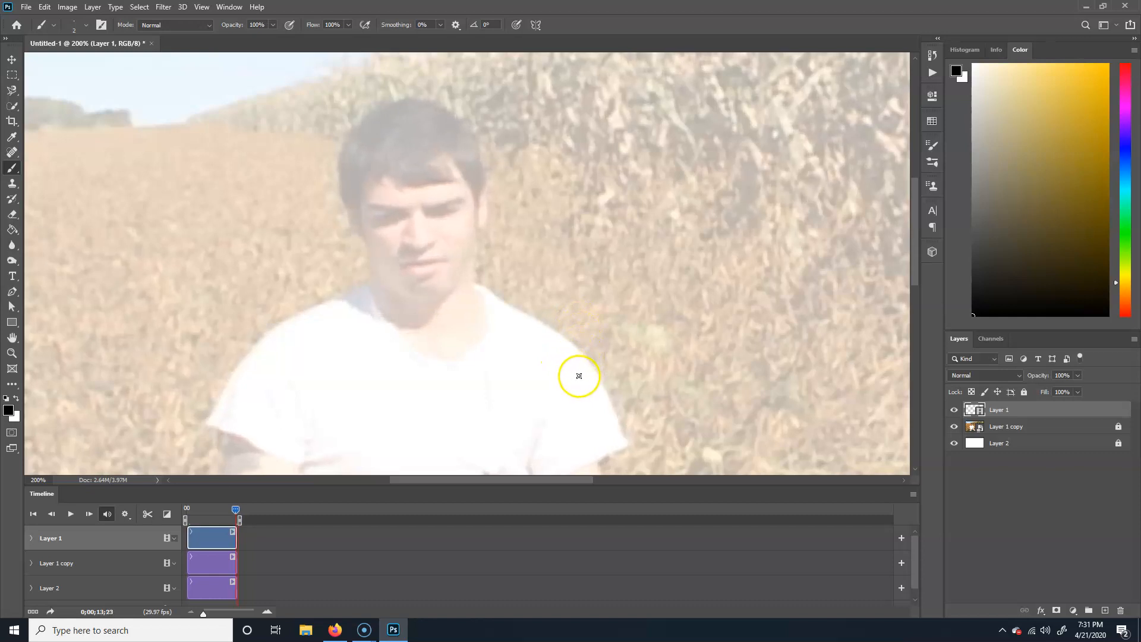
Step: Bring the playhead back to the start, advance to frame 0;00;00;02, and trace the man's head, neck, shirt and eyes
{"action": "left_click_drag", "start_coordinate": [233, 509], "coordinate": [186, 508]}
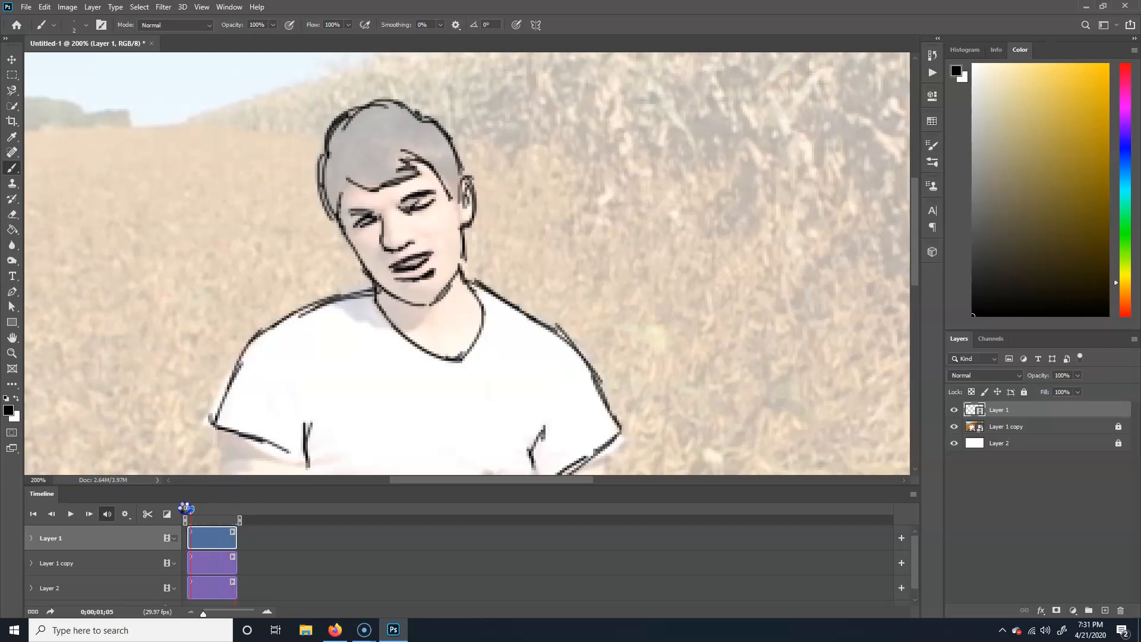
{"action": "key", "text": "Right"}
{"action": "key", "text": "Right"}
{"action": "key", "text": "Left"}
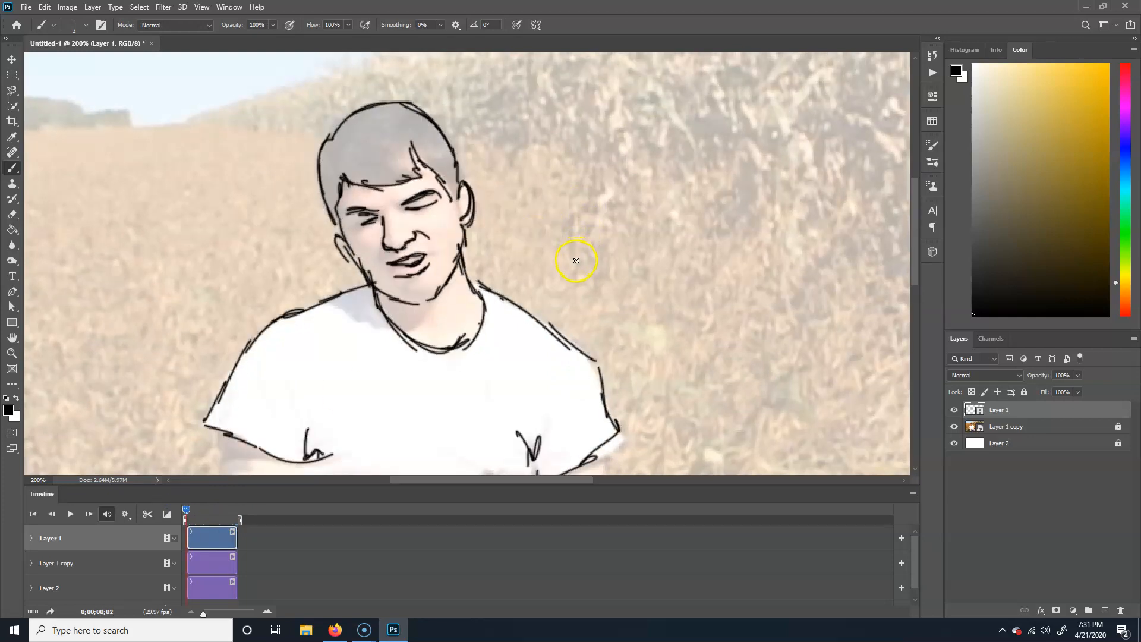
{"action": "mouse_move", "coordinate": [465, 253]}
{"action": "left_mouse_down"}
{"action": "mouse_move", "coordinate": [420, 310]}
{"action": "mouse_move", "coordinate": [372, 286]}
{"action": "mouse_move", "coordinate": [347, 237]}
{"action": "mouse_move", "coordinate": [397, 312]}
{"action": "mouse_move", "coordinate": [431, 304]}
{"action": "left_mouse_up"}
{"action": "mouse_move", "coordinate": [391, 263]}
{"action": "left_mouse_down"}
{"action": "mouse_move", "coordinate": [429, 258]}
{"action": "mouse_move", "coordinate": [393, 273]}
{"action": "mouse_move", "coordinate": [429, 268]}
{"action": "mouse_move", "coordinate": [415, 276]}
{"action": "mouse_move", "coordinate": [401, 249]}
{"action": "mouse_move", "coordinate": [413, 235]}
{"action": "mouse_move", "coordinate": [356, 227]}
{"action": "mouse_move", "coordinate": [424, 207]}
{"action": "mouse_move", "coordinate": [404, 204]}
{"action": "mouse_move", "coordinate": [421, 194]}
{"action": "mouse_move", "coordinate": [359, 211]}
{"action": "mouse_move", "coordinate": [364, 199]}
{"action": "mouse_move", "coordinate": [339, 221]}
{"action": "left_mouse_up"}
{"action": "mouse_move", "coordinate": [313, 160]}
{"action": "left_mouse_down"}
{"action": "mouse_move", "coordinate": [340, 231]}
{"action": "mouse_move", "coordinate": [339, 119]}
{"action": "mouse_move", "coordinate": [436, 135]}
{"action": "mouse_move", "coordinate": [463, 229]}
{"action": "mouse_move", "coordinate": [474, 186]}
{"action": "mouse_move", "coordinate": [416, 147]}
{"action": "mouse_move", "coordinate": [398, 179]}
{"action": "mouse_move", "coordinate": [343, 162]}
{"action": "left_mouse_up"}
{"action": "mouse_move", "coordinate": [458, 271]}
{"action": "left_mouse_down"}
{"action": "mouse_move", "coordinate": [482, 298]}
{"action": "mouse_move", "coordinate": [462, 347]}
{"action": "left_mouse_up"}
{"action": "mouse_move", "coordinate": [373, 292]}
{"action": "left_mouse_down"}
{"action": "mouse_move", "coordinate": [419, 344]}
{"action": "mouse_move", "coordinate": [461, 351]}
{"action": "mouse_move", "coordinate": [293, 310]}
{"action": "mouse_move", "coordinate": [252, 336]}
{"action": "mouse_move", "coordinate": [205, 415]}
{"action": "mouse_move", "coordinate": [262, 450]}
{"action": "mouse_move", "coordinate": [321, 459]}
{"action": "mouse_move", "coordinate": [304, 441]}
{"action": "left_mouse_up"}
{"action": "mouse_move", "coordinate": [469, 274]}
{"action": "left_mouse_down"}
{"action": "mouse_move", "coordinate": [559, 343]}
{"action": "mouse_move", "coordinate": [619, 428]}
{"action": "mouse_move", "coordinate": [583, 457]}
{"action": "mouse_move", "coordinate": [529, 446]}
{"action": "mouse_move", "coordinate": [529, 432]}
{"action": "left_mouse_up"}
{"action": "left_click_drag", "start_coordinate": [369, 214], "coordinate": [374, 221]}
Step: On frame 0;00;00;03, trace the man's nose, mouth, jaw, ear, hair and eyes
{"action": "mouse_move", "coordinate": [431, 196]}
{"action": "left_mouse_down"}
{"action": "mouse_move", "coordinate": [492, 291]}
{"action": "mouse_move", "coordinate": [531, 327]}
{"action": "mouse_move", "coordinate": [536, 235]}
{"action": "mouse_move", "coordinate": [539, 259]}
{"action": "mouse_move", "coordinate": [410, 205]}
{"action": "mouse_move", "coordinate": [395, 240]}
{"action": "mouse_move", "coordinate": [385, 216]}
{"action": "mouse_move", "coordinate": [388, 252]}
{"action": "mouse_move", "coordinate": [400, 254]}
{"action": "mouse_move", "coordinate": [413, 233]}
{"action": "mouse_move", "coordinate": [435, 246]}
{"action": "mouse_move", "coordinate": [393, 263]}
{"action": "mouse_move", "coordinate": [440, 252]}
{"action": "mouse_move", "coordinate": [400, 278]}
{"action": "left_mouse_up"}
{"action": "mouse_move", "coordinate": [349, 244]}
{"action": "left_mouse_down"}
{"action": "mouse_move", "coordinate": [413, 302]}
{"action": "mouse_move", "coordinate": [456, 271]}
{"action": "mouse_move", "coordinate": [469, 189]}
{"action": "left_mouse_up"}
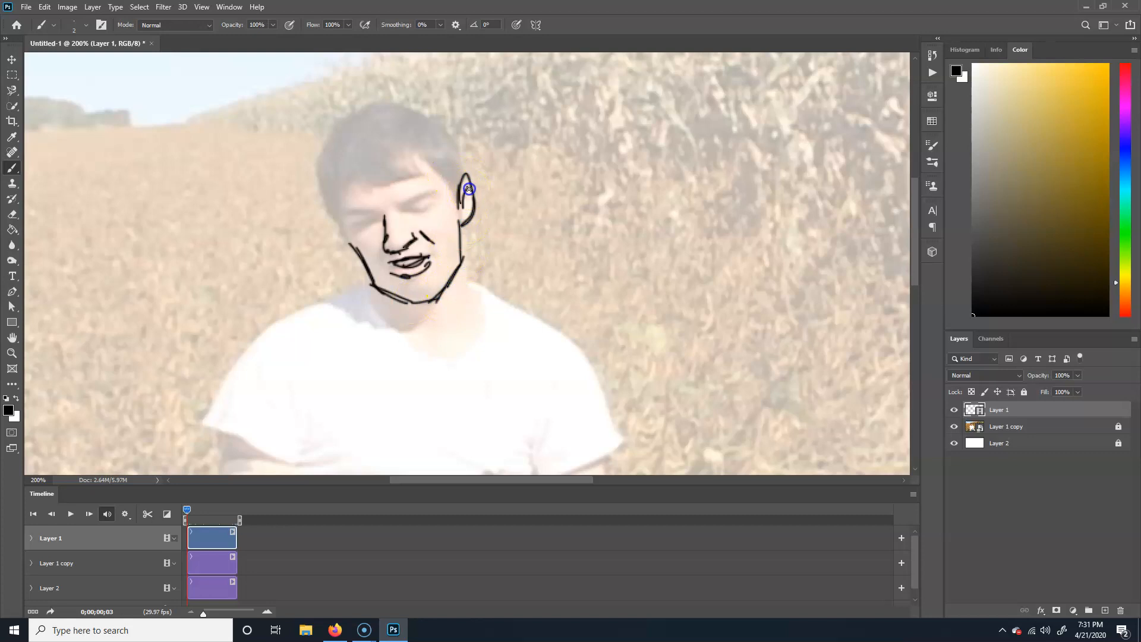
{"action": "left_click_drag", "start_coordinate": [414, 154], "coordinate": [451, 196]}
{"action": "left_click_drag", "start_coordinate": [404, 152], "coordinate": [416, 169]}
{"action": "mouse_move", "coordinate": [396, 176]}
{"action": "left_mouse_down"}
{"action": "mouse_move", "coordinate": [409, 181]}
{"action": "mouse_move", "coordinate": [349, 178]}
{"action": "mouse_move", "coordinate": [341, 227]}
{"action": "mouse_move", "coordinate": [402, 113]}
{"action": "mouse_move", "coordinate": [357, 112]}
{"action": "mouse_move", "coordinate": [451, 120]}
{"action": "mouse_move", "coordinate": [464, 179]}
{"action": "left_mouse_up"}
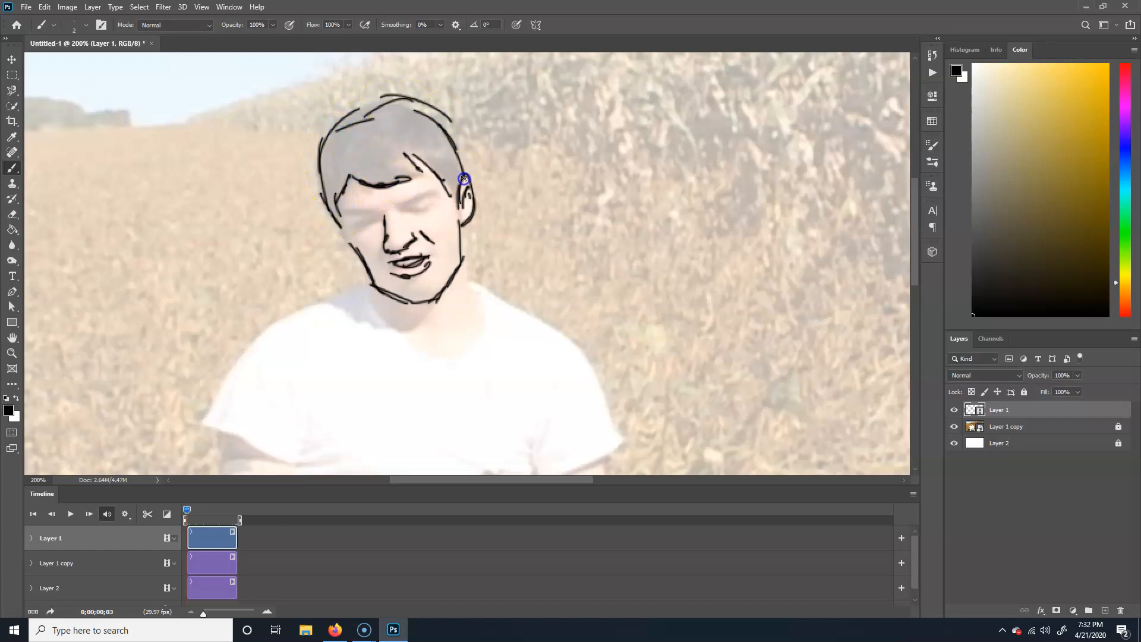
{"action": "left_click_drag", "start_coordinate": [405, 212], "coordinate": [421, 208]}
{"action": "mouse_move", "coordinate": [353, 226]}
{"action": "left_mouse_down"}
{"action": "mouse_move", "coordinate": [367, 212]}
{"action": "mouse_move", "coordinate": [338, 232]}
{"action": "left_mouse_up"}
Step: Trace the neck, collar, shoulders and sleeves on frame 0;00;00;03, then play back the drawn frames
{"action": "mouse_move", "coordinate": [461, 243]}
{"action": "left_mouse_down"}
{"action": "mouse_move", "coordinate": [479, 312]}
{"action": "mouse_move", "coordinate": [481, 297]}
{"action": "mouse_move", "coordinate": [445, 347]}
{"action": "left_mouse_up"}
{"action": "left_click_drag", "start_coordinate": [385, 315], "coordinate": [446, 355]}
{"action": "mouse_move", "coordinate": [373, 288]}
{"action": "left_mouse_down"}
{"action": "mouse_move", "coordinate": [265, 324]}
{"action": "mouse_move", "coordinate": [204, 410]}
{"action": "mouse_move", "coordinate": [262, 454]}
{"action": "mouse_move", "coordinate": [319, 446]}
{"action": "mouse_move", "coordinate": [302, 448]}
{"action": "mouse_move", "coordinate": [309, 465]}
{"action": "left_mouse_up"}
{"action": "mouse_move", "coordinate": [473, 280]}
{"action": "left_mouse_down"}
{"action": "mouse_move", "coordinate": [554, 333]}
{"action": "mouse_move", "coordinate": [613, 417]}
{"action": "mouse_move", "coordinate": [601, 445]}
{"action": "mouse_move", "coordinate": [570, 469]}
{"action": "mouse_move", "coordinate": [531, 454]}
{"action": "mouse_move", "coordinate": [516, 447]}
{"action": "left_mouse_up"}
{"action": "key", "text": "space"}
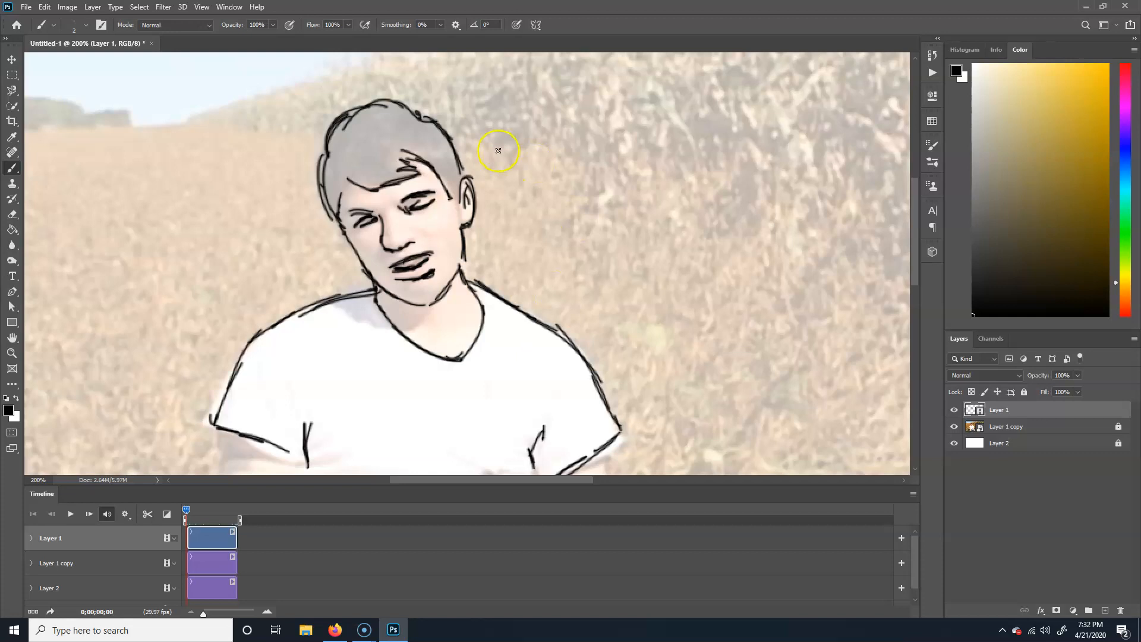
Step: Switch to the Paint Bucket tool and set the foreground colour to light blue
{"action": "left_click", "coordinate": [12, 229]}
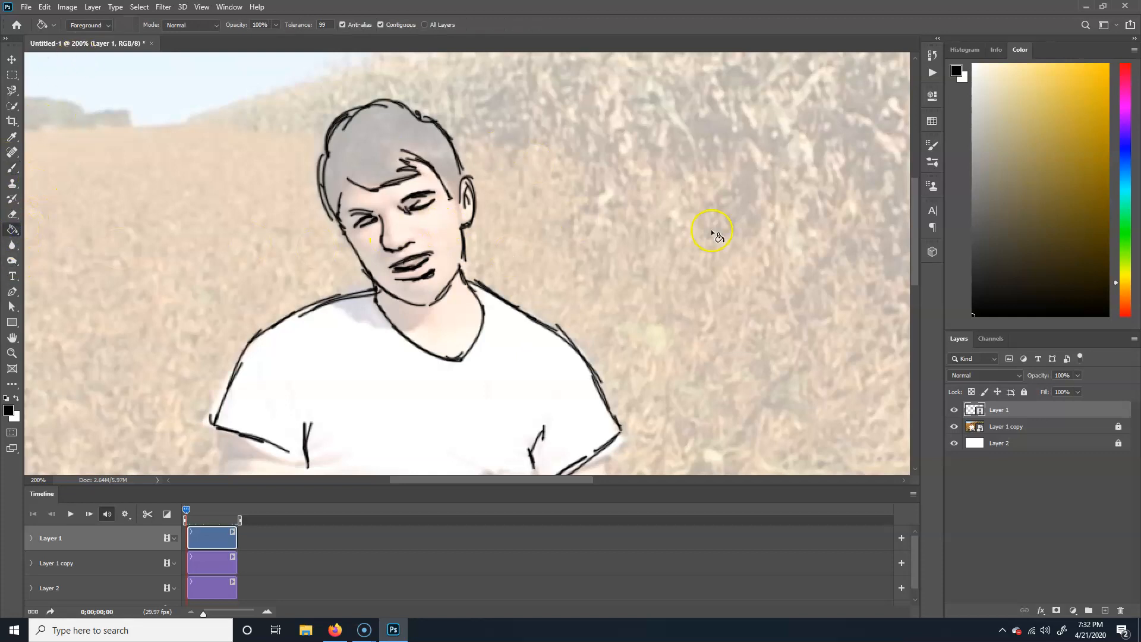
{"action": "left_click", "coordinate": [1031, 110]}
{"action": "left_click_drag", "start_coordinate": [1128, 284], "coordinate": [1128, 183]}
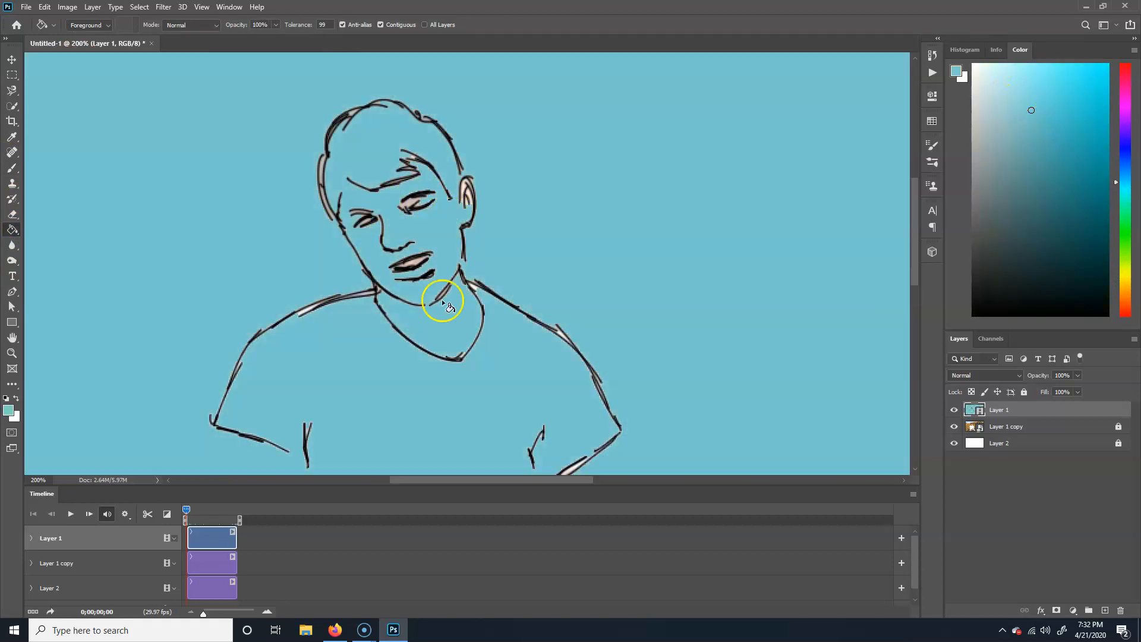
Step: Try filling the first frame's figure with light blue, and undo the fills
{"action": "left_click", "coordinate": [443, 299]}
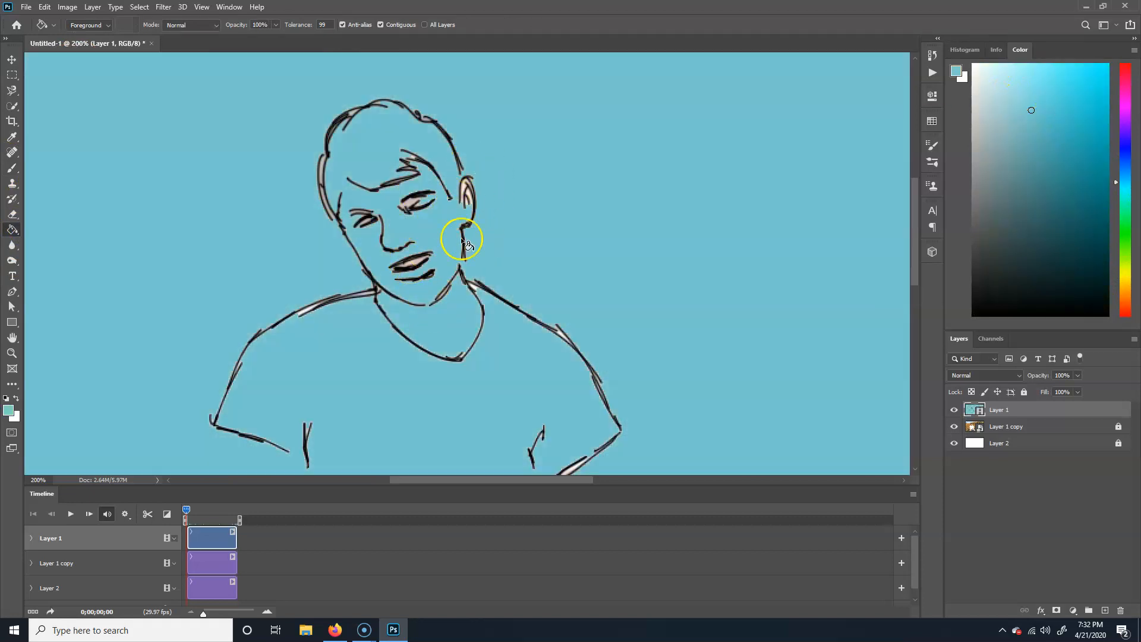
{"action": "key", "text": "ctrl+z"}
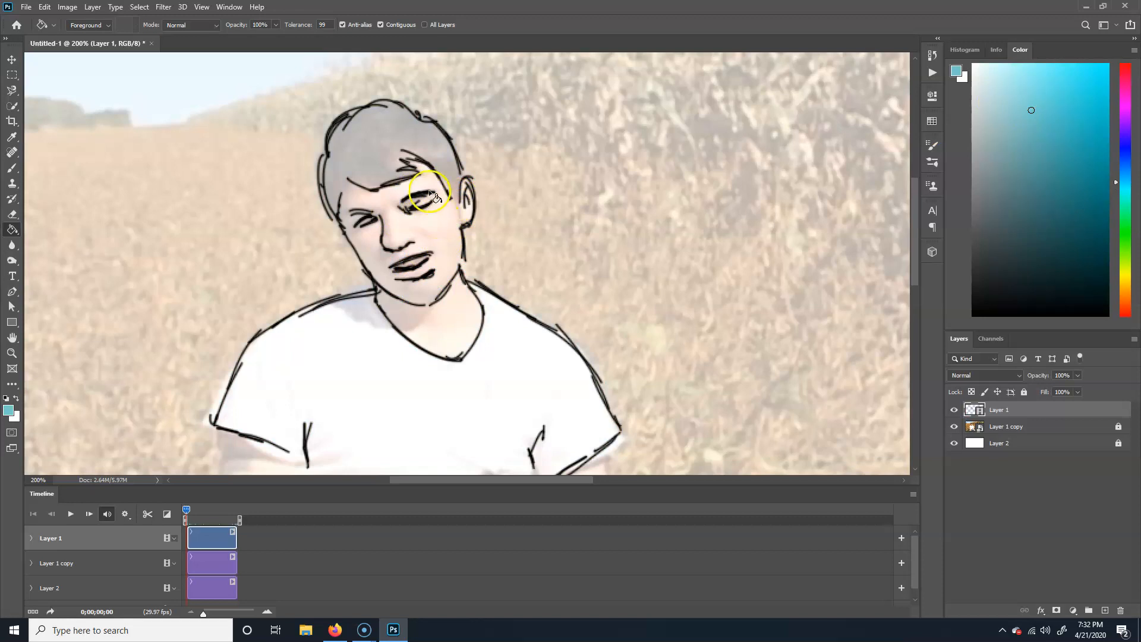
{"action": "left_click", "coordinate": [469, 263]}
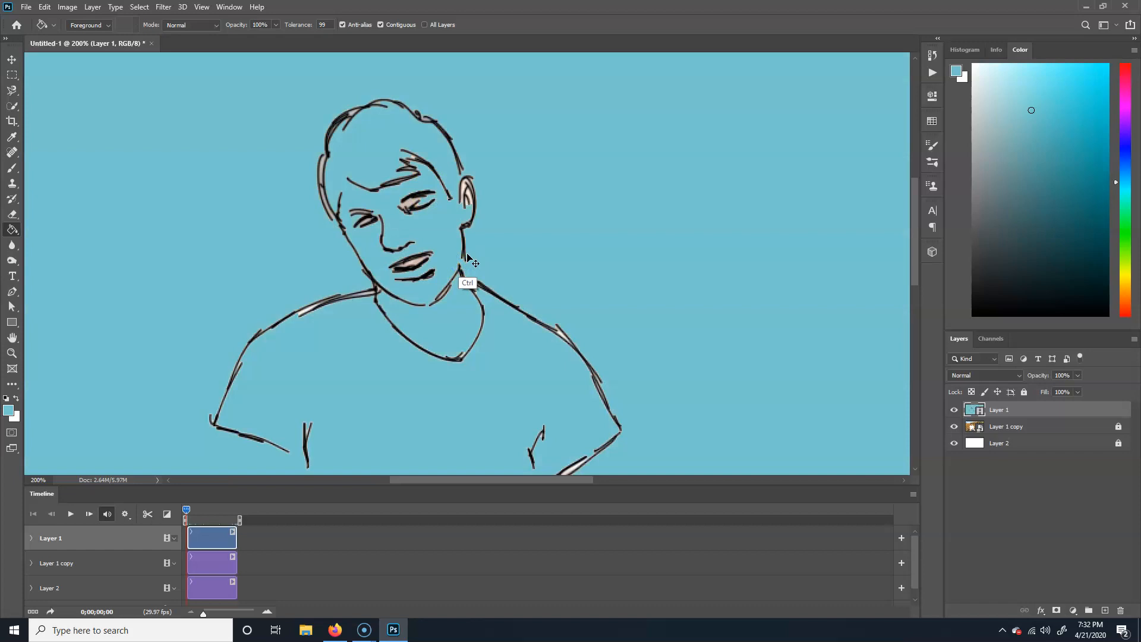
{"action": "key", "text": "ctrl+z"}
Step: Use the Brush in light blue to close the gaps beside the ear and jaw and along the shirt's lower edge
{"action": "key", "text": "b"}
{"action": "left_click", "coordinate": [462, 177]}
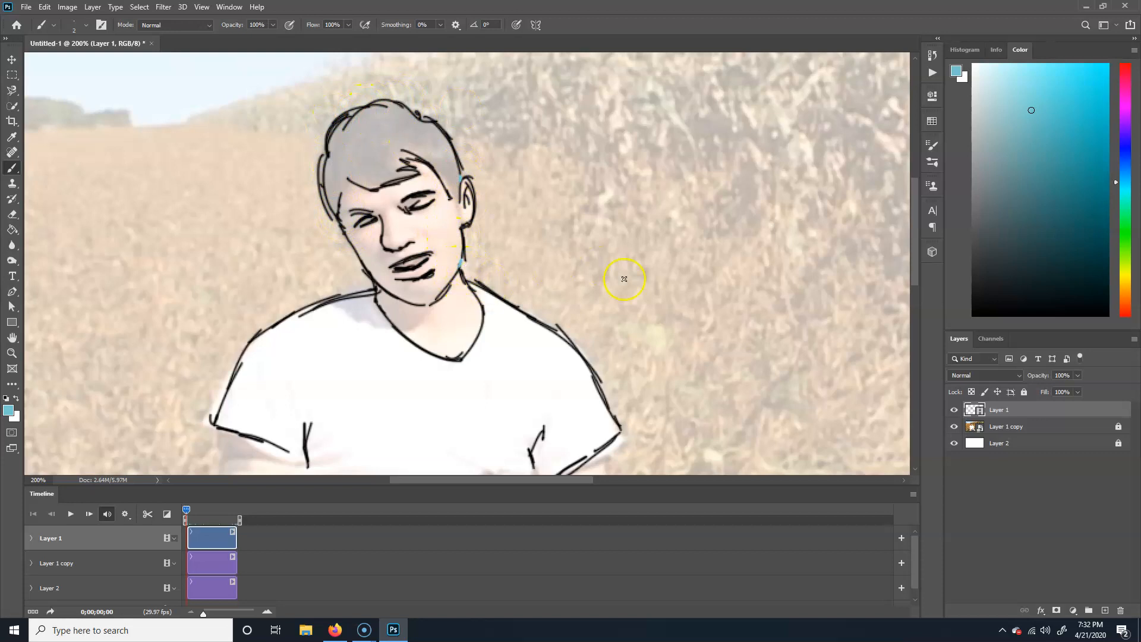
{"action": "left_click_drag", "start_coordinate": [596, 357], "coordinate": [594, 318]}
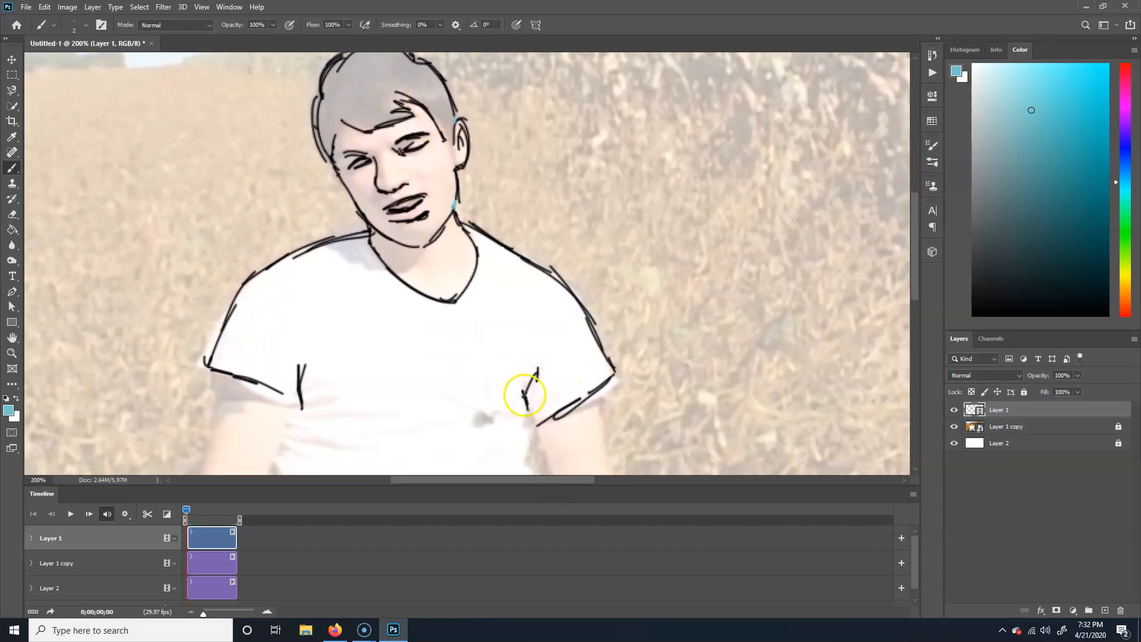
{"action": "mouse_move", "coordinate": [535, 425]}
{"action": "left_mouse_down"}
{"action": "mouse_move", "coordinate": [401, 425]}
{"action": "mouse_move", "coordinate": [324, 421]}
{"action": "mouse_move", "coordinate": [285, 392]}
{"action": "left_mouse_up"}
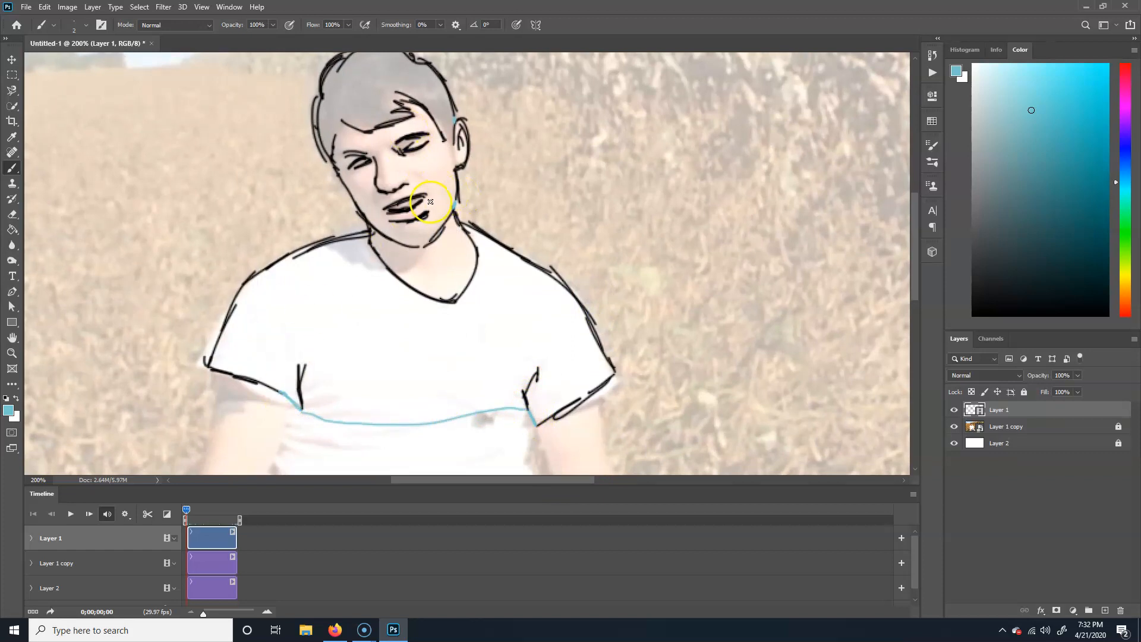
Step: Fill the head, neck, shirt, mouth and eye areas of the first frame with light blue
{"action": "key", "text": "g"}
{"action": "left_click", "coordinate": [445, 181]}
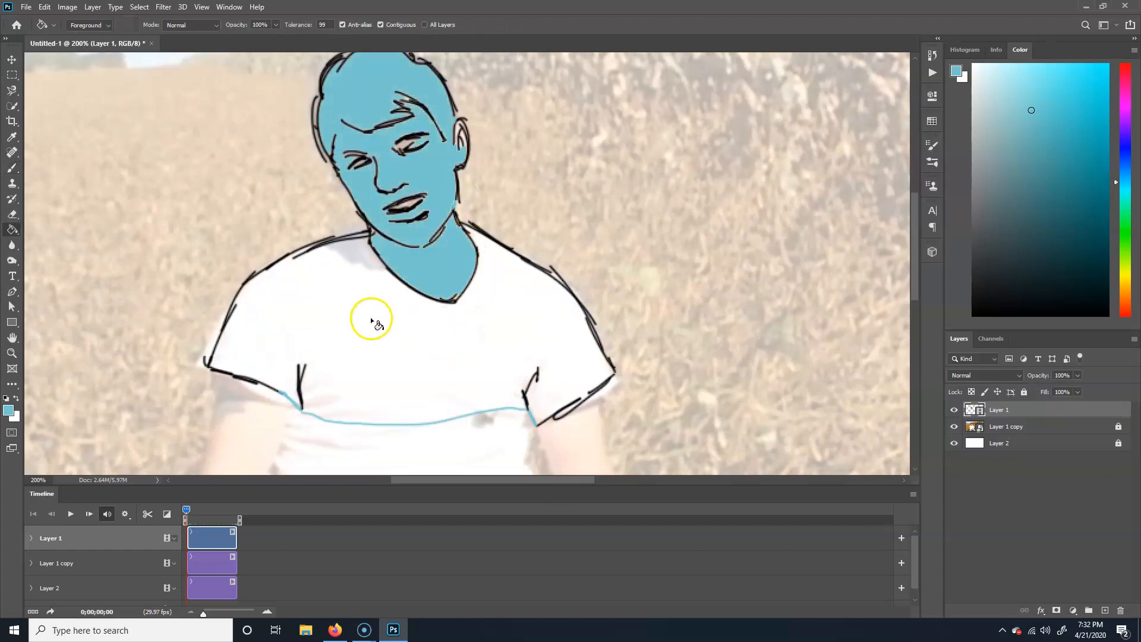
{"action": "left_click", "coordinate": [523, 330]}
{"action": "left_click", "coordinate": [416, 208]}
{"action": "left_click", "coordinate": [408, 142]}
Step: Try to fill the small areas inside the ear with light blue, undoing the unwanted fills
{"action": "left_click", "coordinate": [459, 132]}
{"action": "left_click", "coordinate": [464, 137]}
{"action": "key", "text": "ctrl+z"}
{"action": "key", "text": "ctrl+z"}
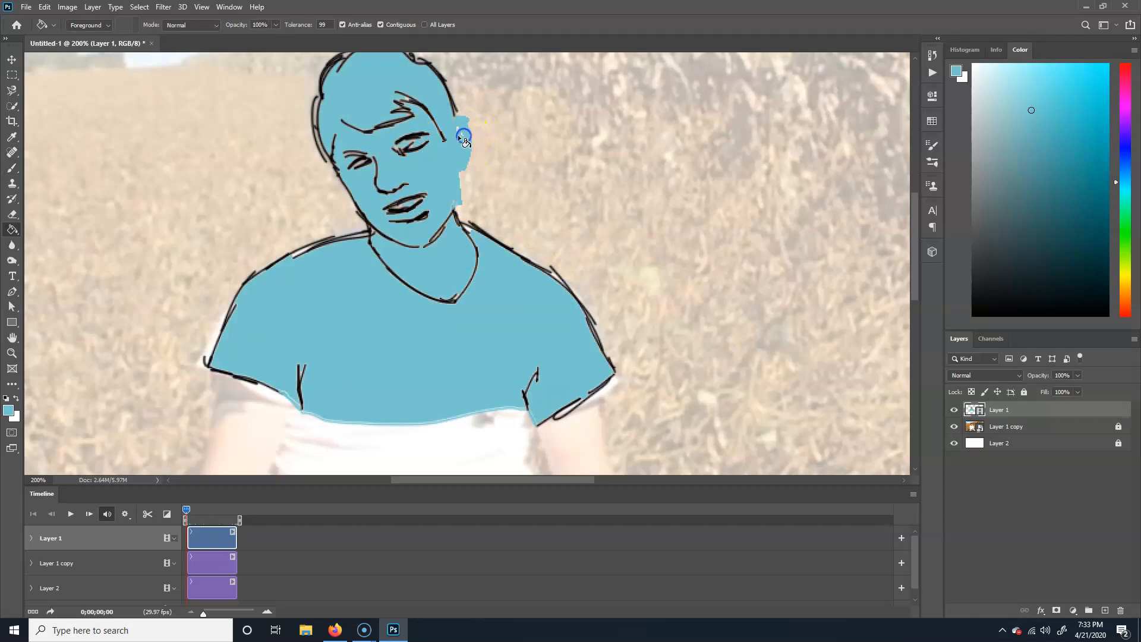
{"action": "left_click", "coordinate": [462, 134]}
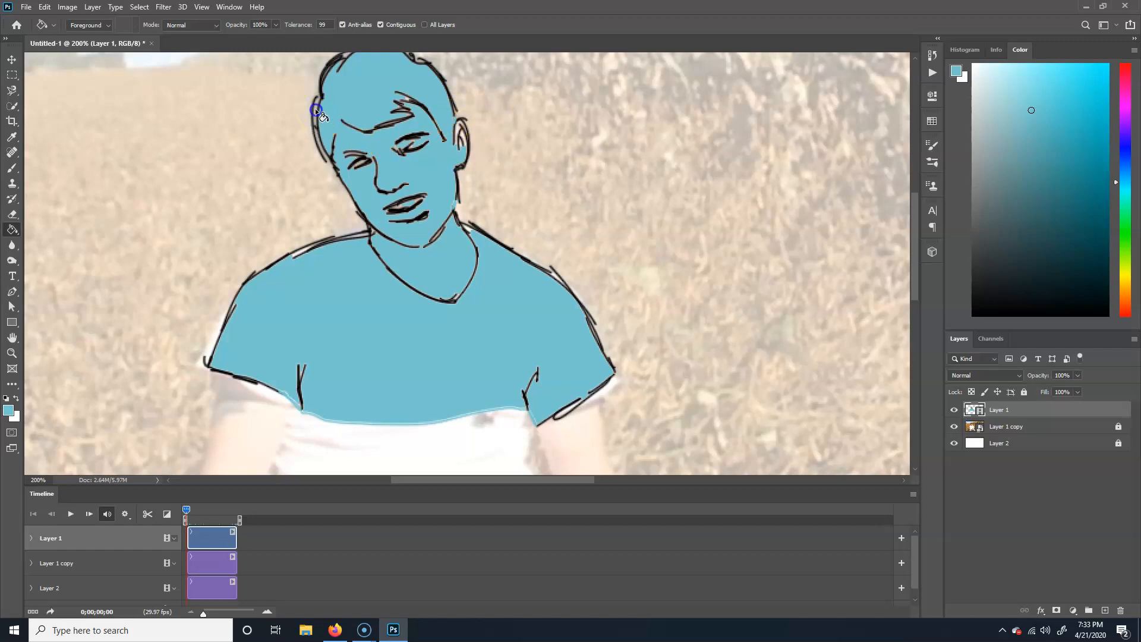
Step: Try filling the narrow gap at the side of the hair with light blue, and undo the fill
{"action": "left_click", "coordinate": [324, 128]}
{"action": "key", "text": "ctrl+z"}
Step: Shorten the timeline's work area so it covers only the first three frames, ending at the 3-frame mark
{"action": "left_click_drag", "start_coordinate": [238, 520], "coordinate": [187, 520]}
{"action": "left_click", "coordinate": [268, 611]}
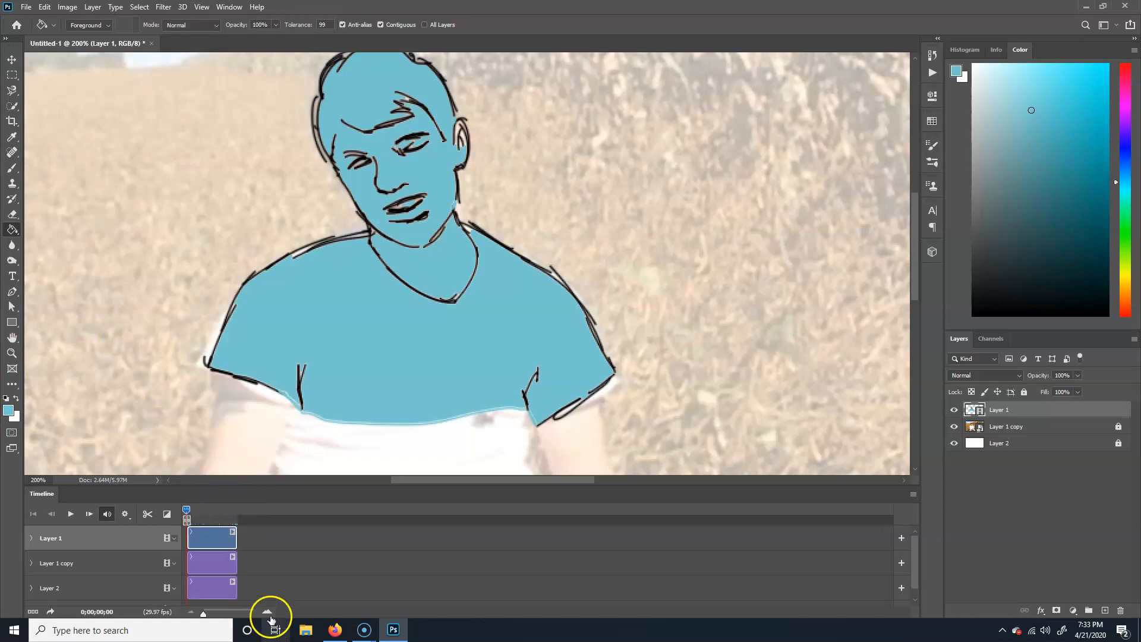
{"action": "left_click", "coordinate": [267, 612]}
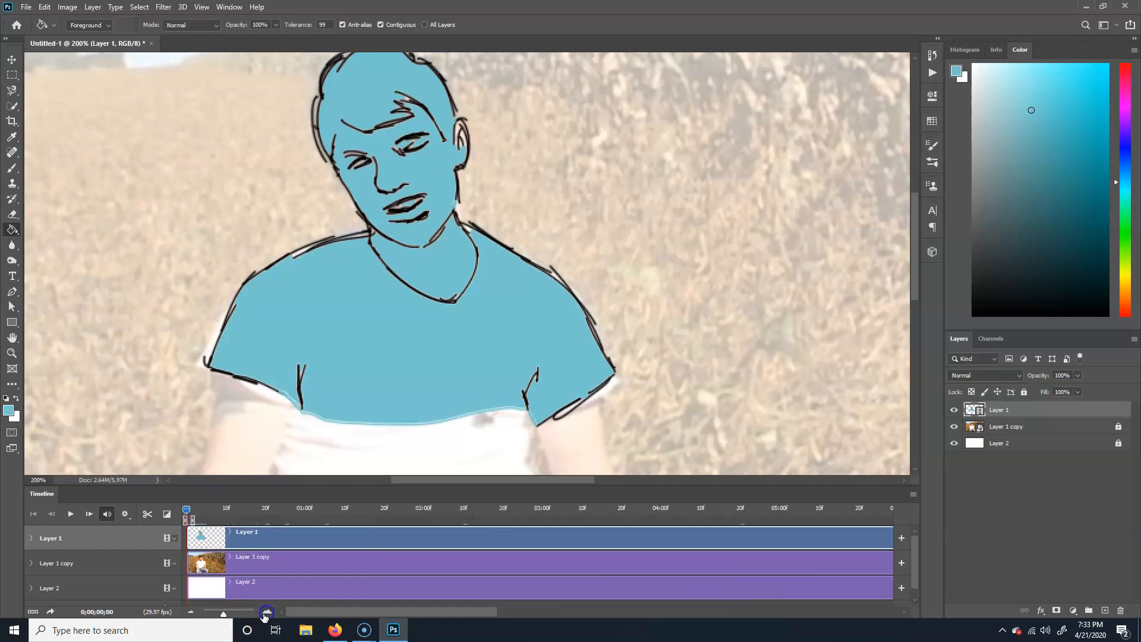
{"action": "left_click", "coordinate": [266, 612]}
{"action": "left_click", "coordinate": [266, 612]}
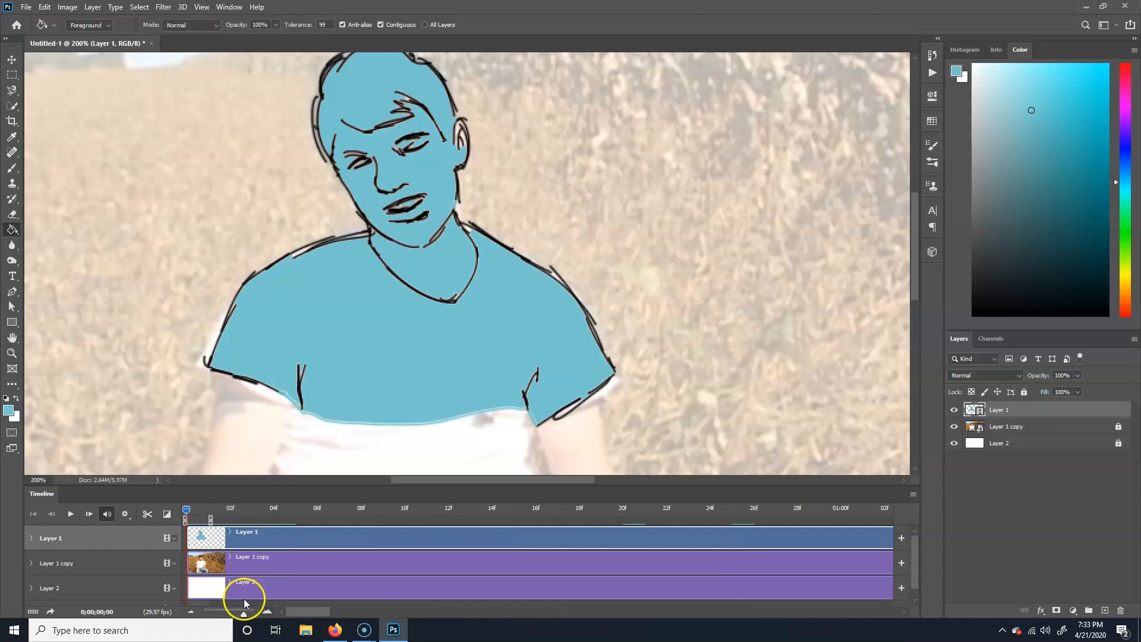
{"action": "left_click", "coordinate": [209, 518]}
{"action": "left_click_drag", "start_coordinate": [209, 519], "coordinate": [298, 520]}
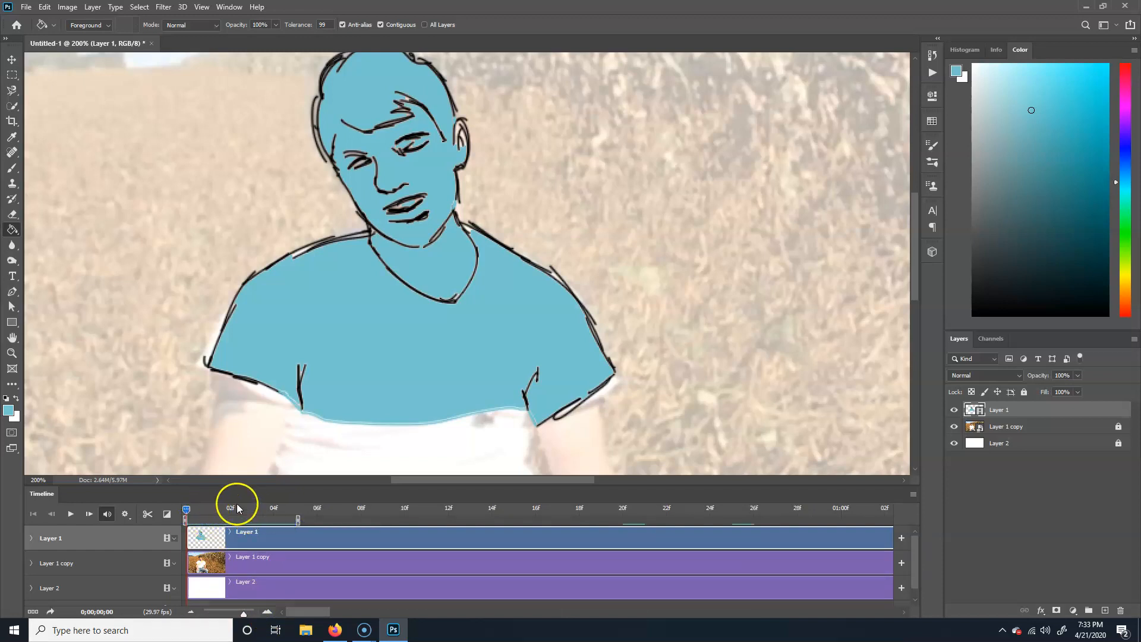
{"action": "left_click_drag", "start_coordinate": [196, 494], "coordinate": [267, 613]}
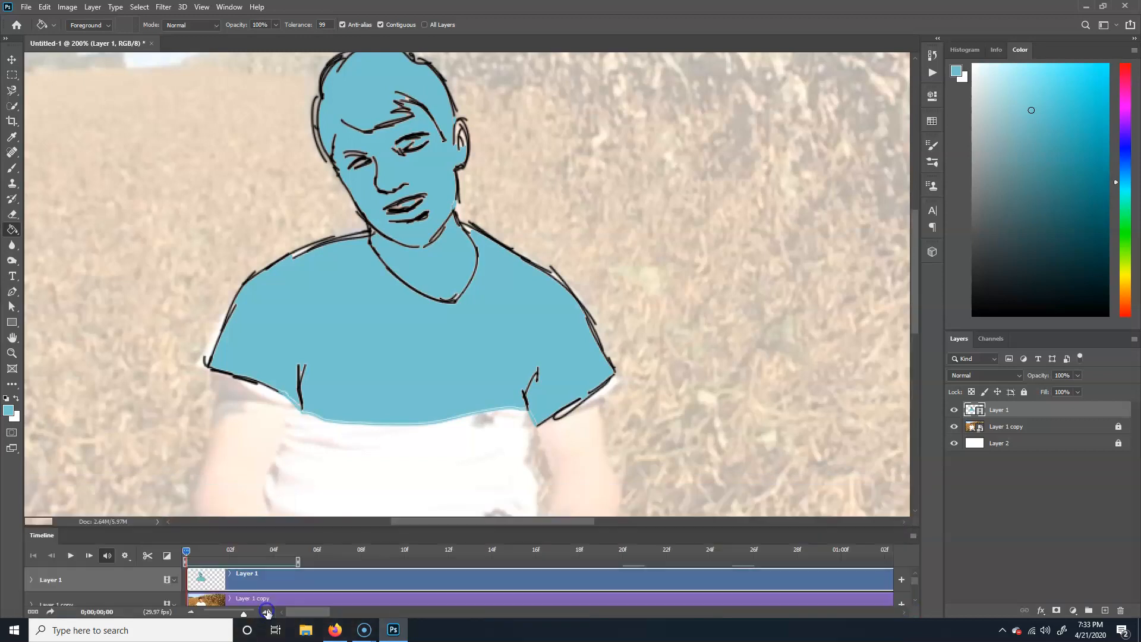
{"action": "left_click_drag", "start_coordinate": [304, 527], "coordinate": [313, 472]}
{"action": "mouse_move", "coordinate": [186, 497]}
{"action": "left_mouse_down"}
{"action": "mouse_move", "coordinate": [293, 498]}
{"action": "mouse_move", "coordinate": [251, 498]}
{"action": "mouse_move", "coordinate": [297, 510]}
{"action": "mouse_move", "coordinate": [186, 496]}
{"action": "left_mouse_up"}
Step: Play the work area to preview the traced frames over the faded footage
{"action": "left_click", "coordinate": [79, 505]}
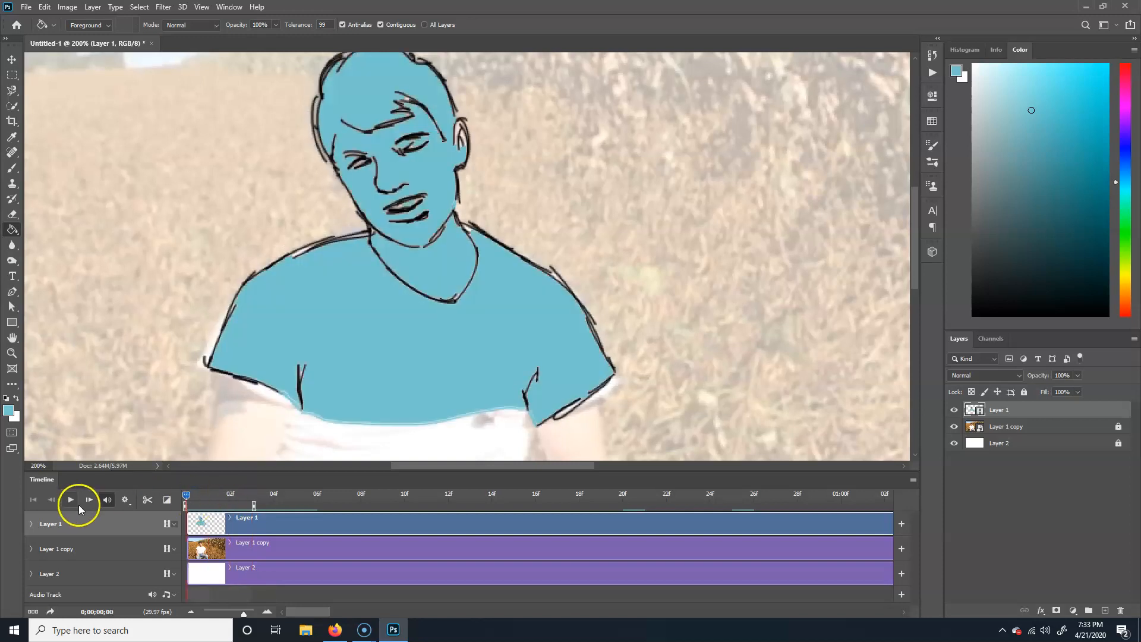
{"action": "left_click", "coordinate": [71, 501]}
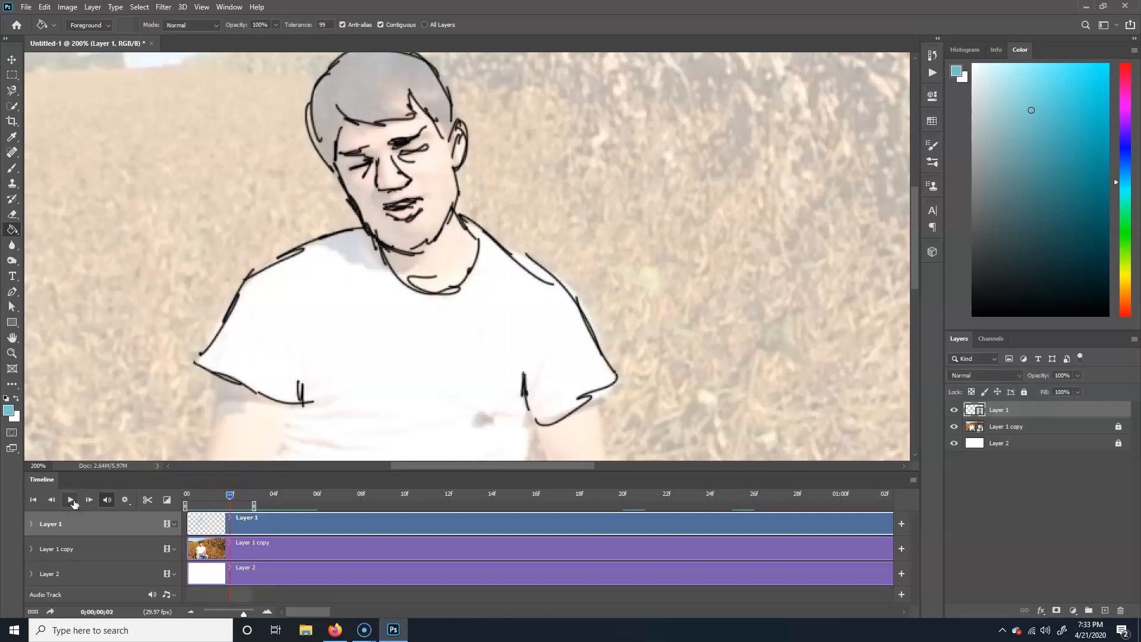
{"action": "left_click", "coordinate": [253, 424]}
{"action": "left_click", "coordinate": [30, 524]}
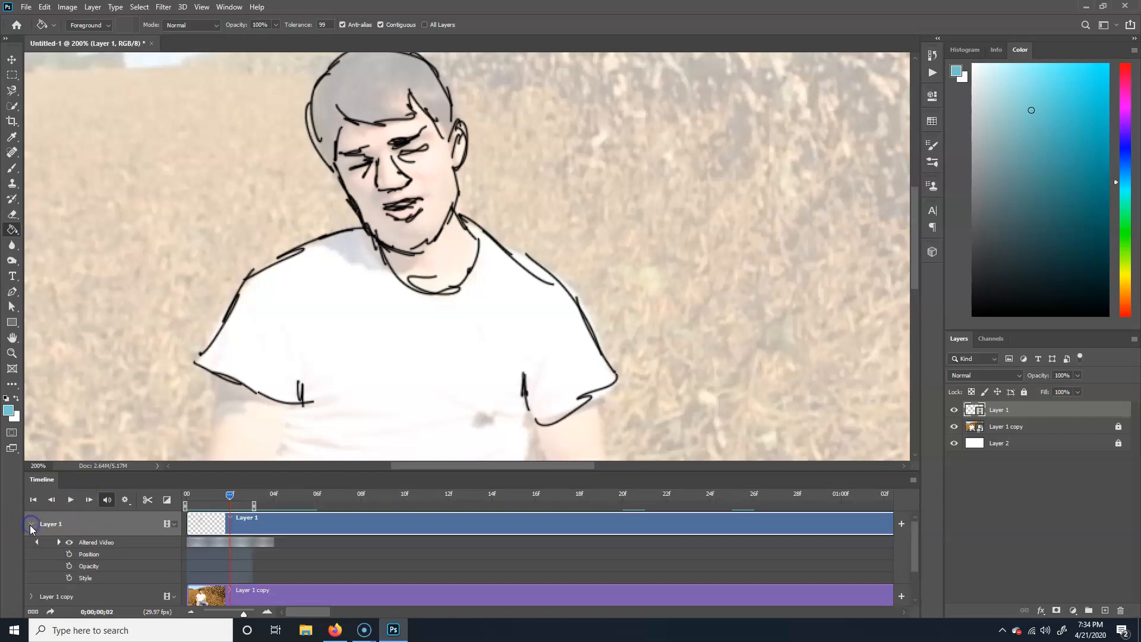
{"action": "left_click", "coordinate": [30, 524]}
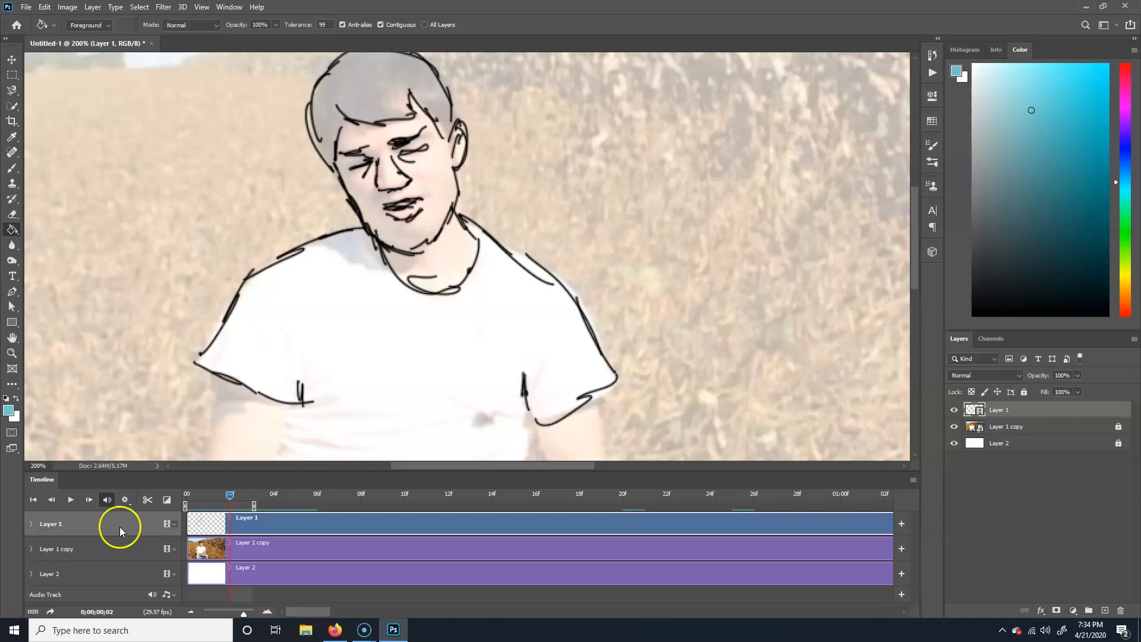
{"action": "left_click", "coordinate": [126, 500]}
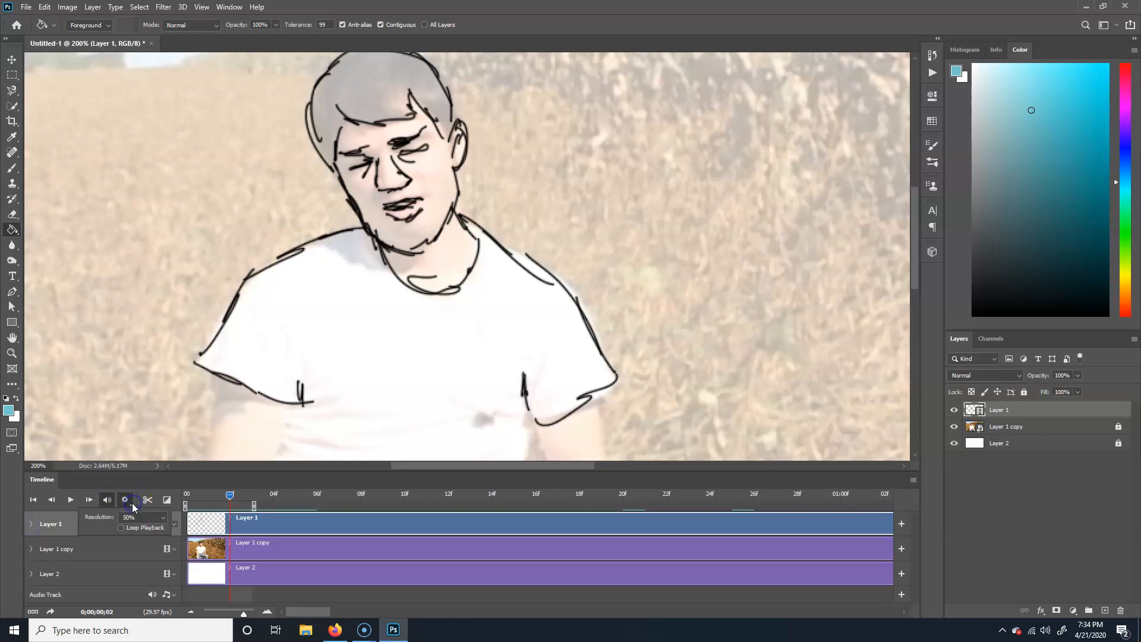
{"action": "left_click", "coordinate": [172, 469]}
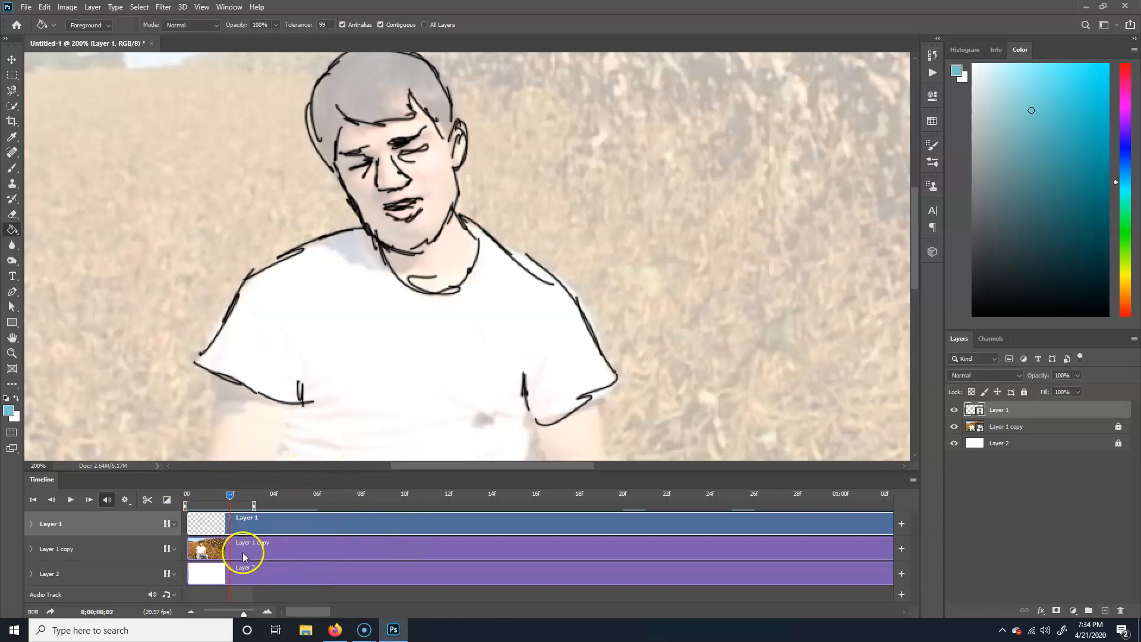
Step: Return to the first frame, hide the footage on Layer 1 copy and make Layer 1 active
{"action": "left_click_drag", "start_coordinate": [228, 494], "coordinate": [186, 497]}
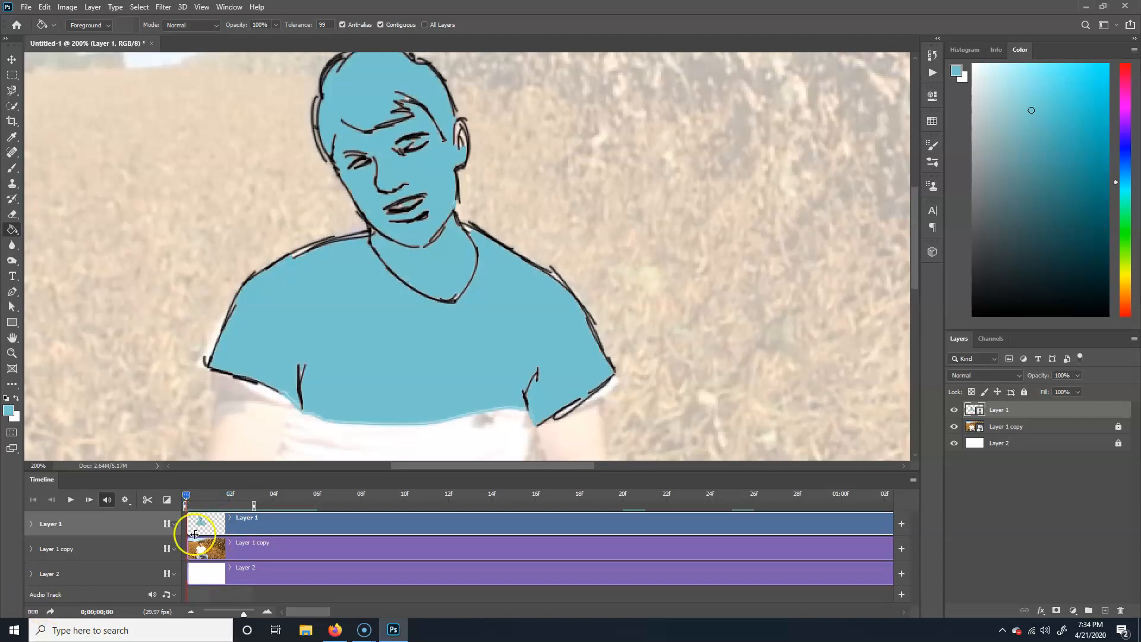
{"action": "left_click", "coordinate": [92, 7]}
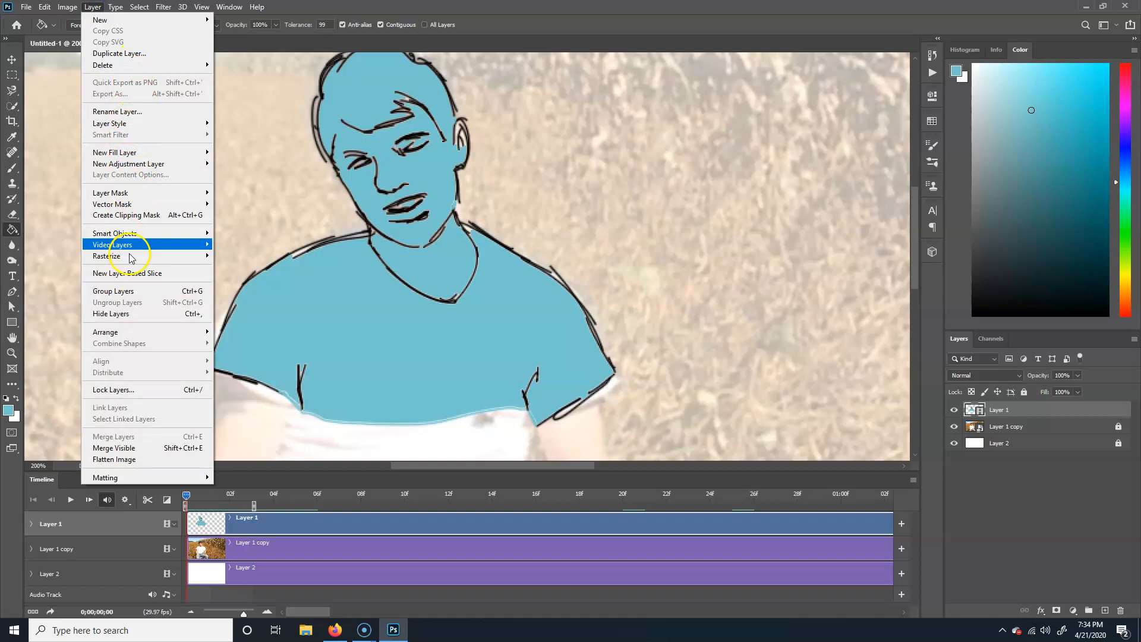
{"action": "mouse_move", "coordinate": [149, 244]}
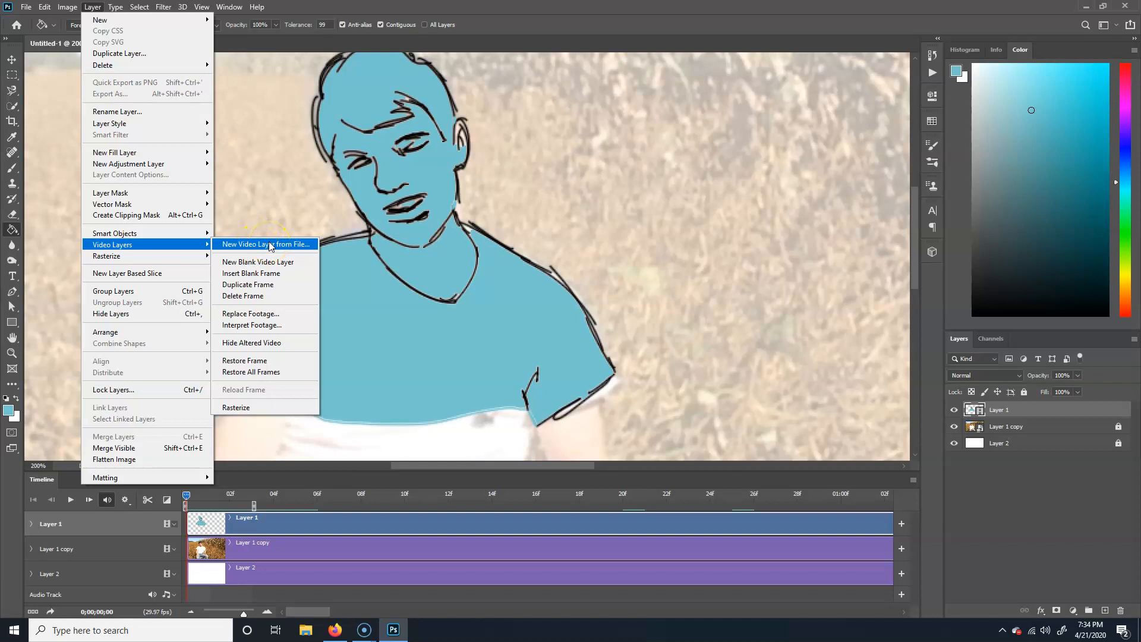
{"action": "left_click", "coordinate": [66, 547]}
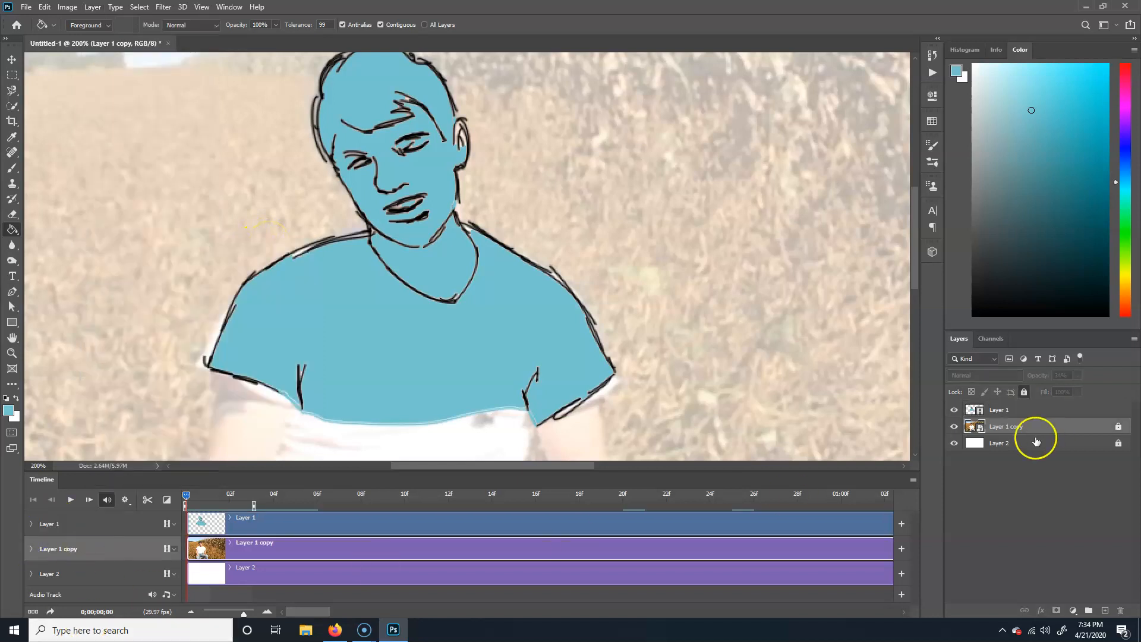
{"action": "left_click", "coordinate": [953, 427]}
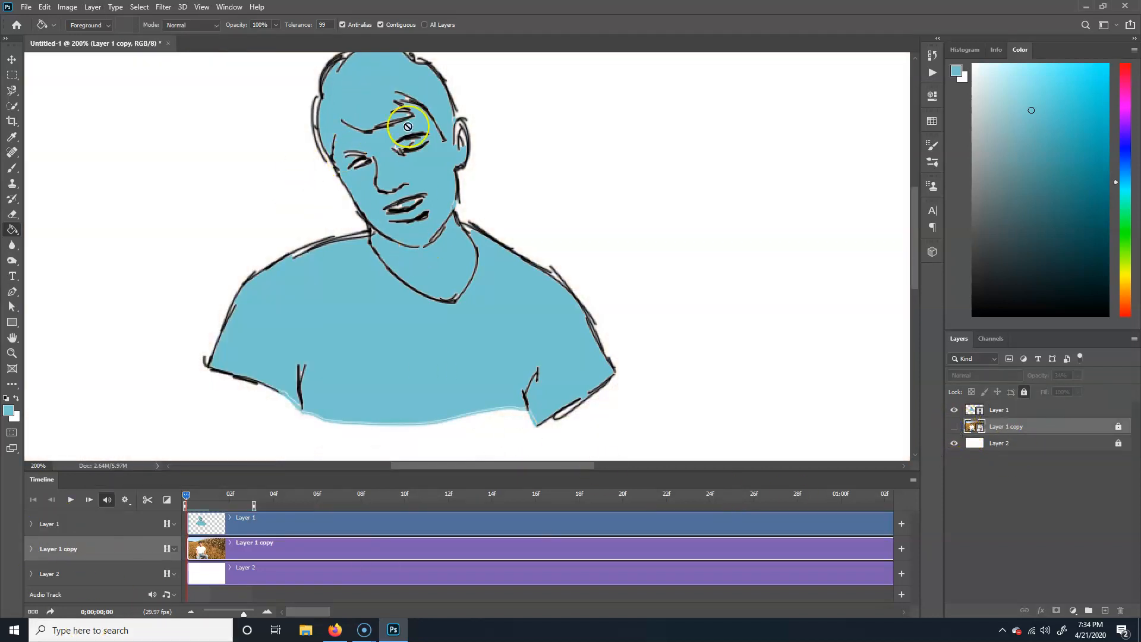
{"action": "left_click", "coordinate": [969, 410]}
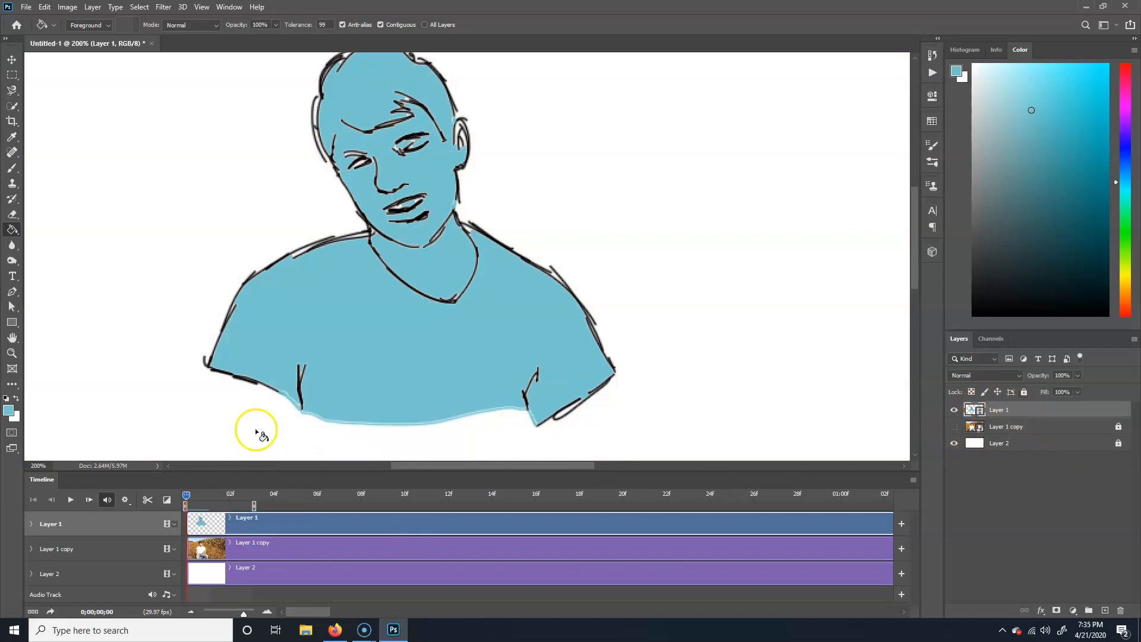
Step: Add a new blank video layer and brush three progressively larger black circles beside the head on the first frame
{"action": "left_click", "coordinate": [92, 7]}
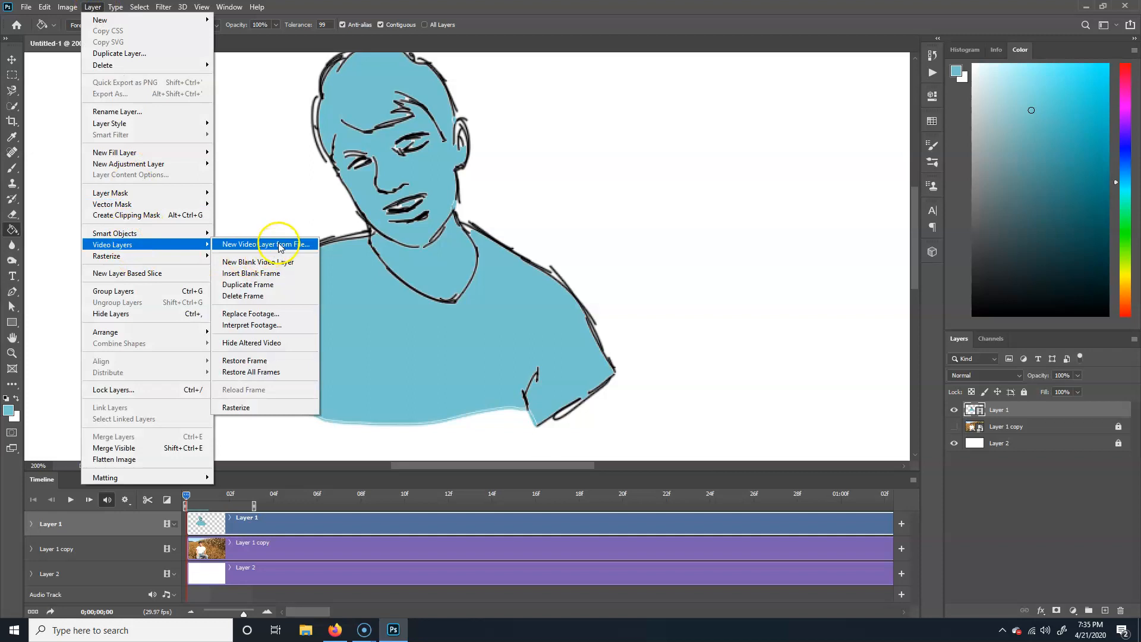
{"action": "left_click", "coordinate": [274, 262]}
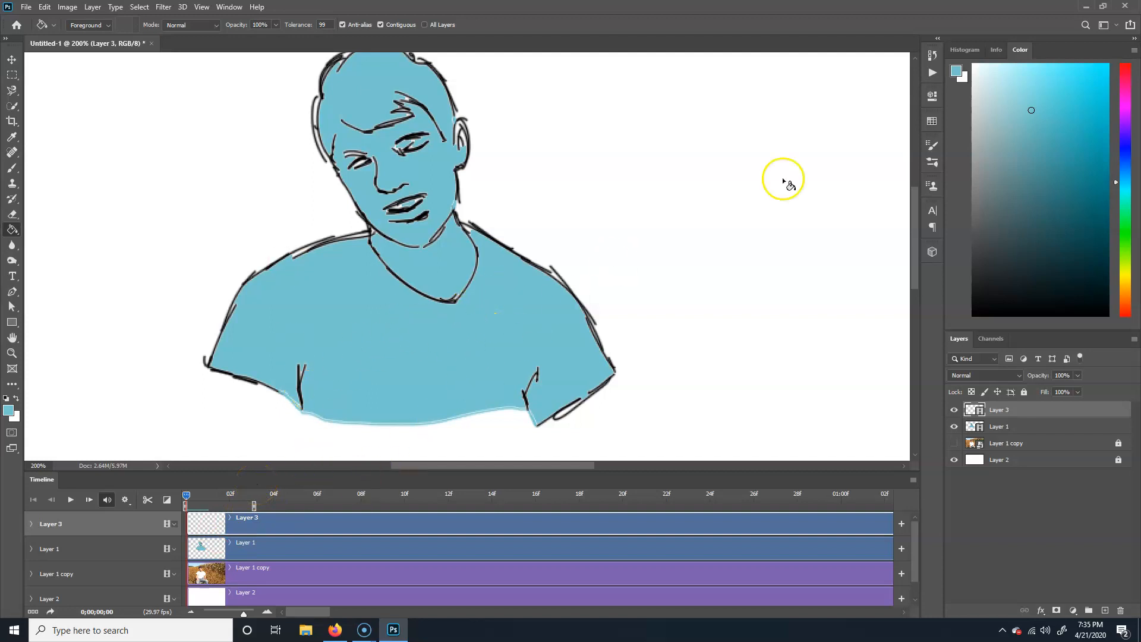
{"action": "key", "text": "b"}
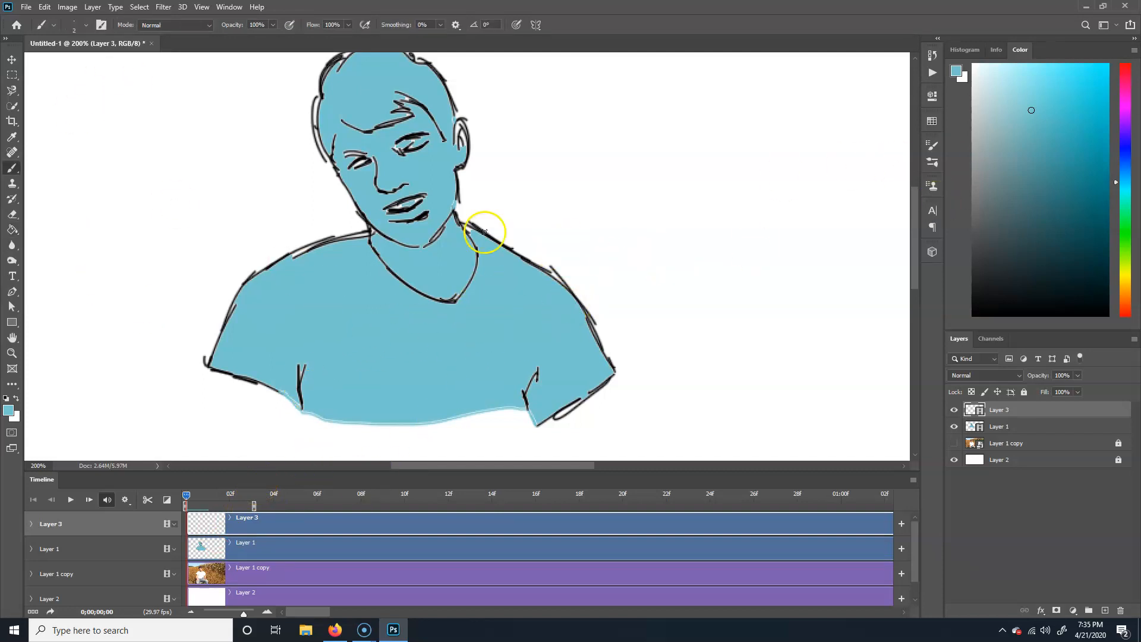
{"action": "key", "text": "d"}
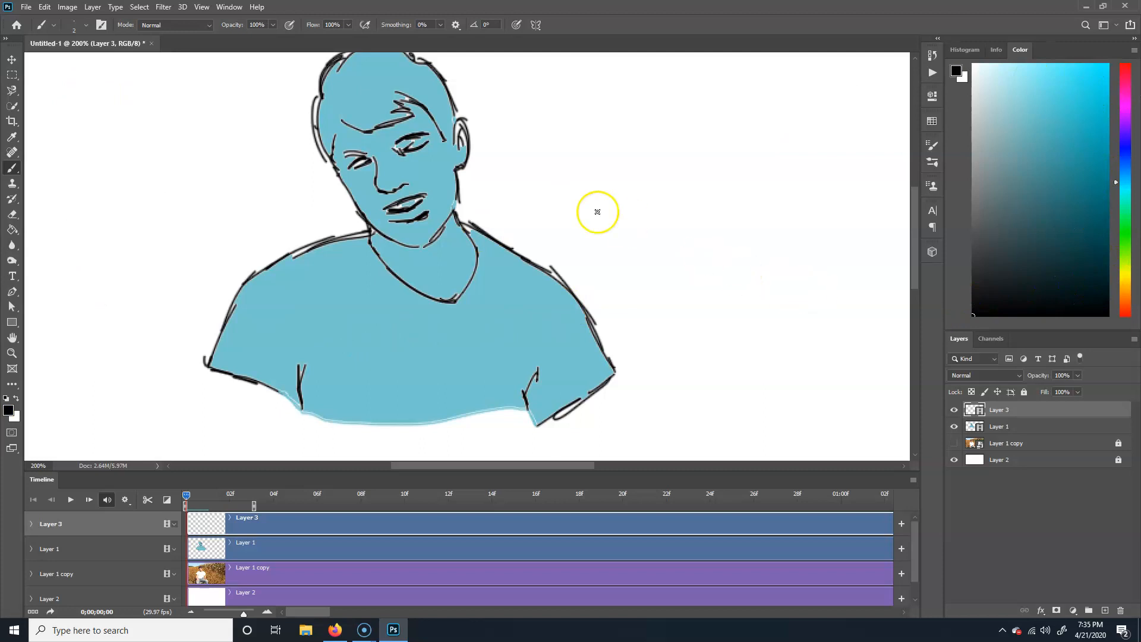
{"action": "left_click_drag", "start_coordinate": [471, 196], "coordinate": [514, 187]}
{"action": "left_click", "coordinate": [505, 159]}
{"action": "mouse_move", "coordinate": [559, 121]}
{"action": "left_mouse_down"}
{"action": "mouse_move", "coordinate": [593, 105]}
{"action": "mouse_move", "coordinate": [579, 91]}
{"action": "left_mouse_up"}
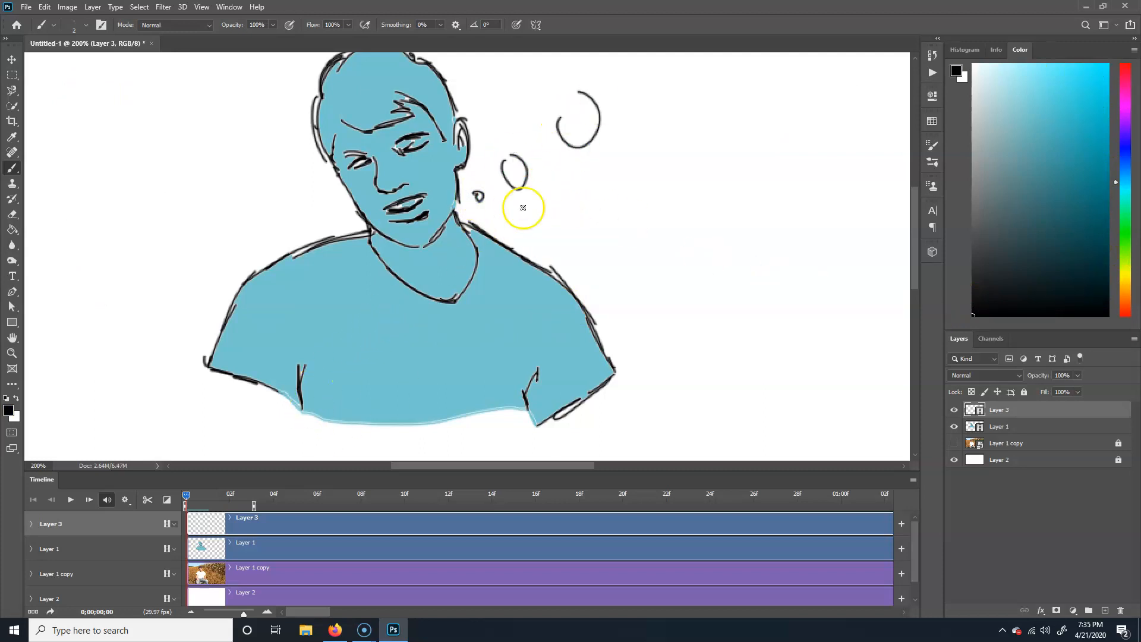
Step: Draw three larger circles, spread farther from the head, on the second frame of Layer 3
{"action": "key", "text": "Right"}
{"action": "left_click_drag", "start_coordinate": [497, 178], "coordinate": [497, 175]}
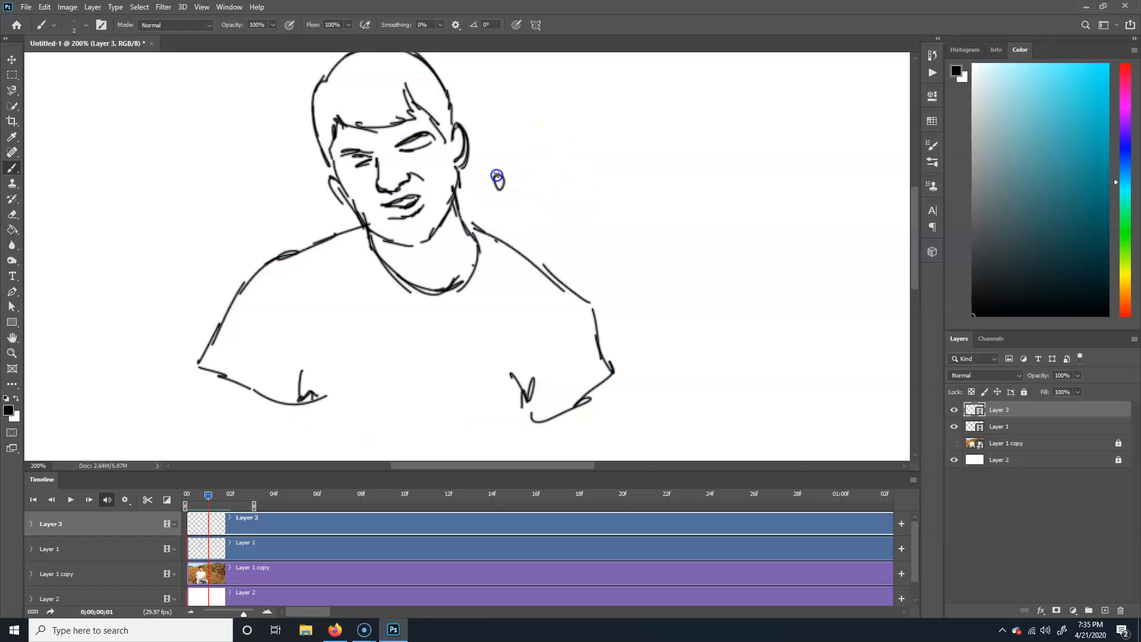
{"action": "left_click_drag", "start_coordinate": [540, 142], "coordinate": [537, 128]}
{"action": "mouse_move", "coordinate": [607, 70]}
{"action": "left_mouse_down"}
{"action": "mouse_move", "coordinate": [611, 137]}
{"action": "mouse_move", "coordinate": [612, 59]}
{"action": "left_mouse_up"}
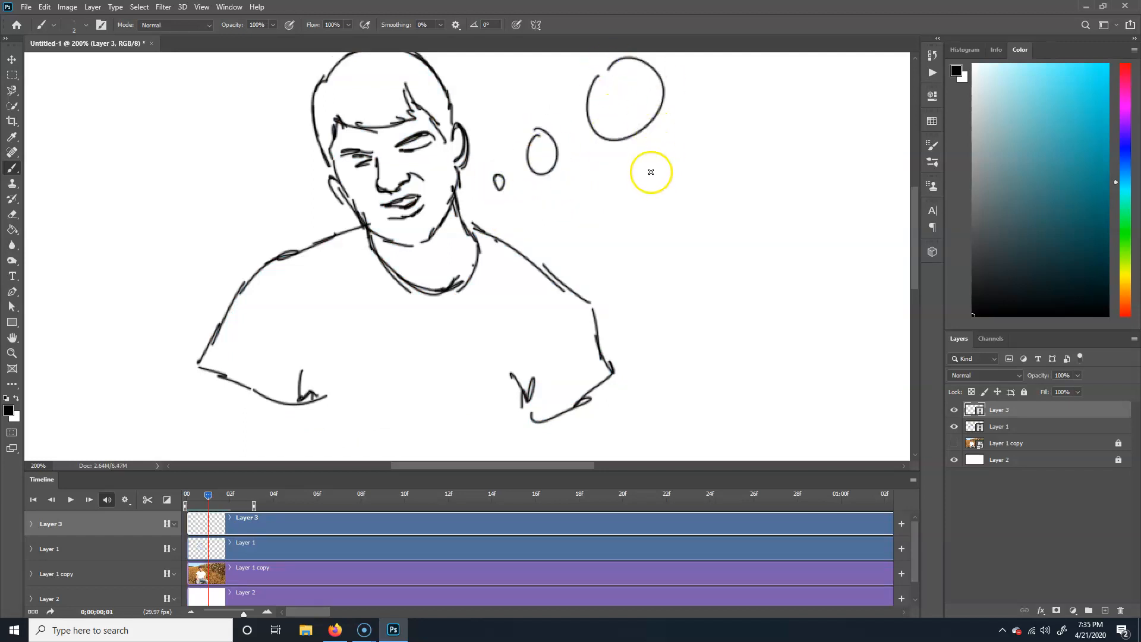
{"action": "key", "text": "Left"}
{"action": "key", "text": "Right"}
Step: Draw three even larger circles moving away from the head on the third frame, and preview the playback
{"action": "key", "text": "Right"}
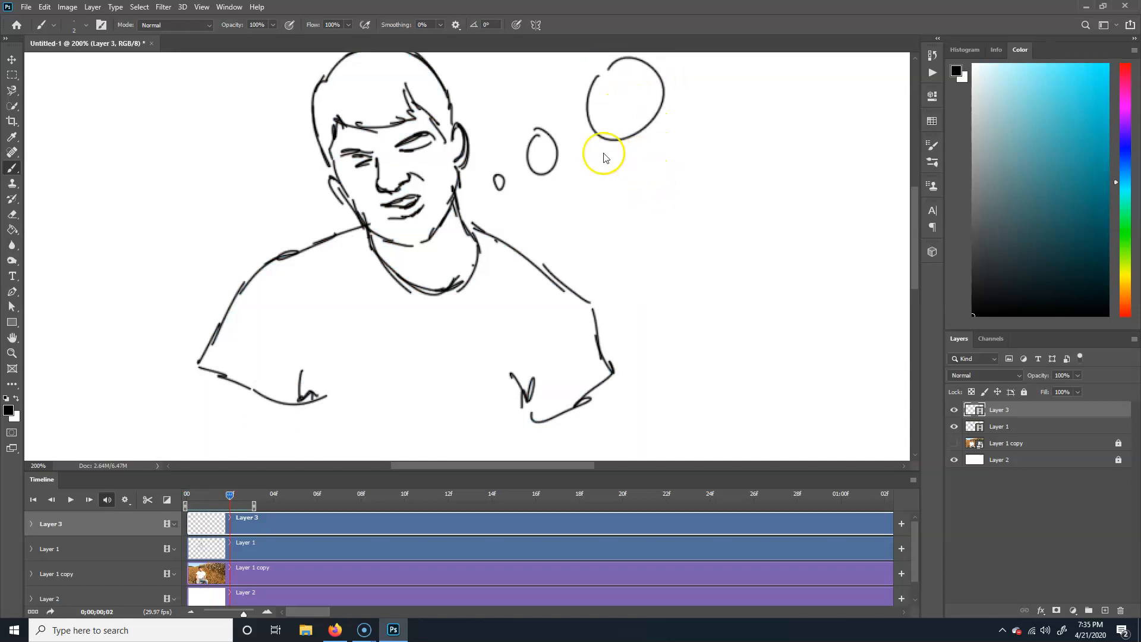
{"action": "mouse_move", "coordinate": [525, 163]}
{"action": "left_mouse_down"}
{"action": "mouse_move", "coordinate": [527, 190]}
{"action": "mouse_move", "coordinate": [524, 147]}
{"action": "left_mouse_up"}
{"action": "mouse_move", "coordinate": [585, 95]}
{"action": "left_mouse_down"}
{"action": "mouse_move", "coordinate": [615, 93]}
{"action": "mouse_move", "coordinate": [633, 113]}
{"action": "left_mouse_up"}
{"action": "mouse_move", "coordinate": [676, 47]}
{"action": "left_mouse_down"}
{"action": "mouse_move", "coordinate": [785, 134]}
{"action": "mouse_move", "coordinate": [739, 55]}
{"action": "mouse_move", "coordinate": [724, 185]}
{"action": "mouse_move", "coordinate": [758, 58]}
{"action": "left_mouse_up"}
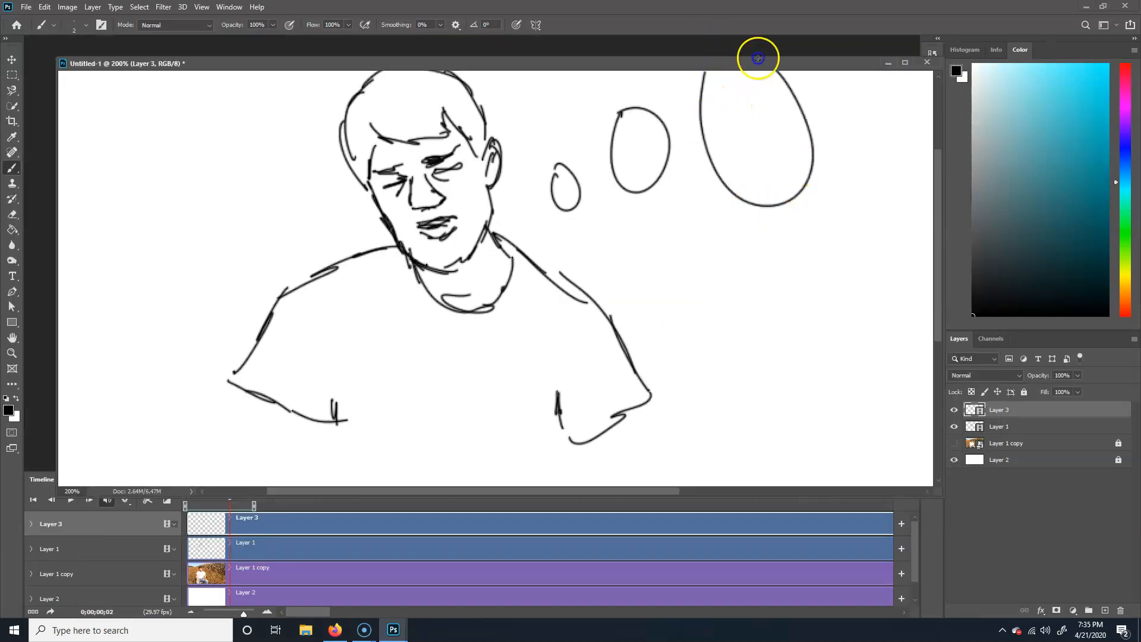
{"action": "left_click_drag", "start_coordinate": [866, 67], "coordinate": [831, 37]}
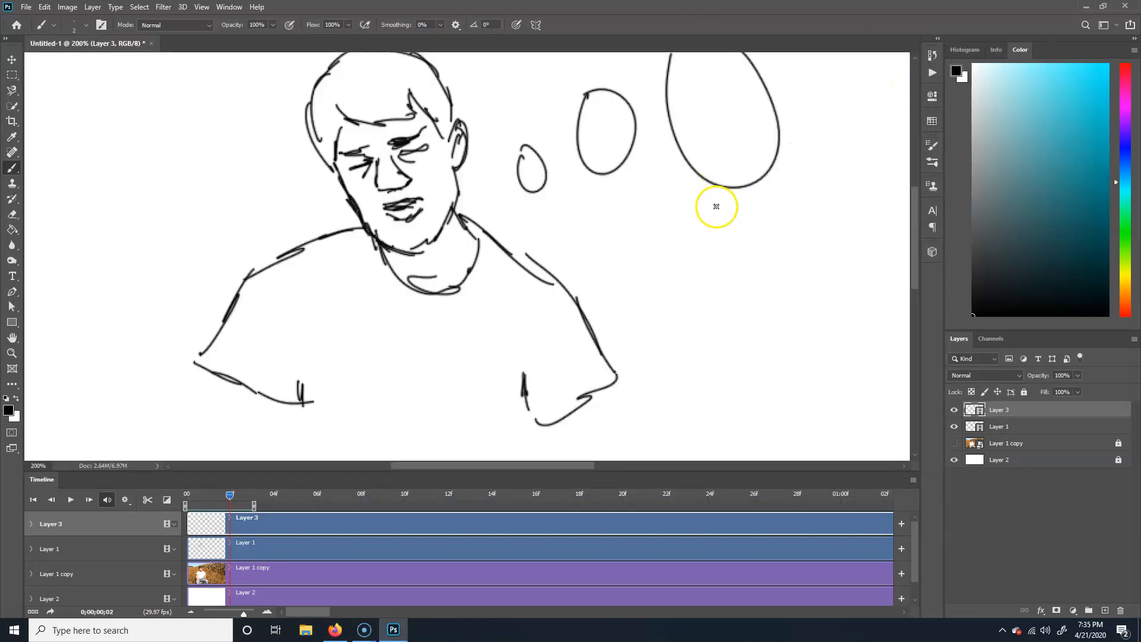
{"action": "key", "text": "space"}
{"action": "key", "text": "space"}
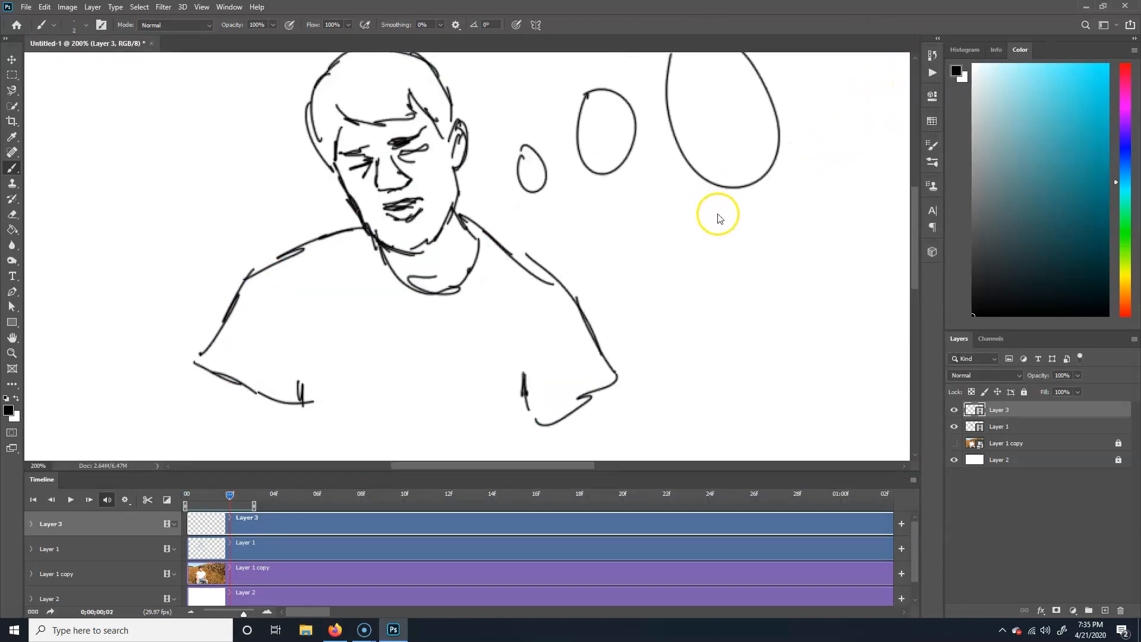
Step: Draw a wavy black line across the circles on the third, second and first frames of Layer 3
{"action": "left_click", "coordinate": [529, 177]}
{"action": "left_click_drag", "start_coordinate": [528, 178], "coordinate": [624, 95]}
{"action": "left_click_drag", "start_coordinate": [678, 133], "coordinate": [777, 92]}
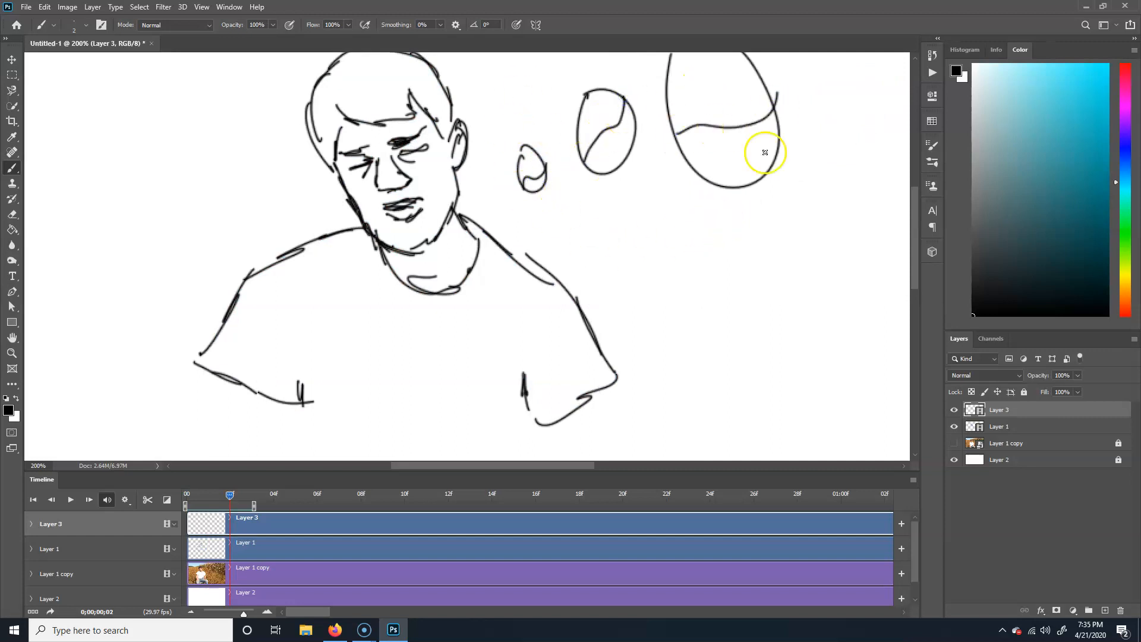
{"action": "key", "text": "Left"}
{"action": "left_click_drag", "start_coordinate": [662, 76], "coordinate": [594, 116]}
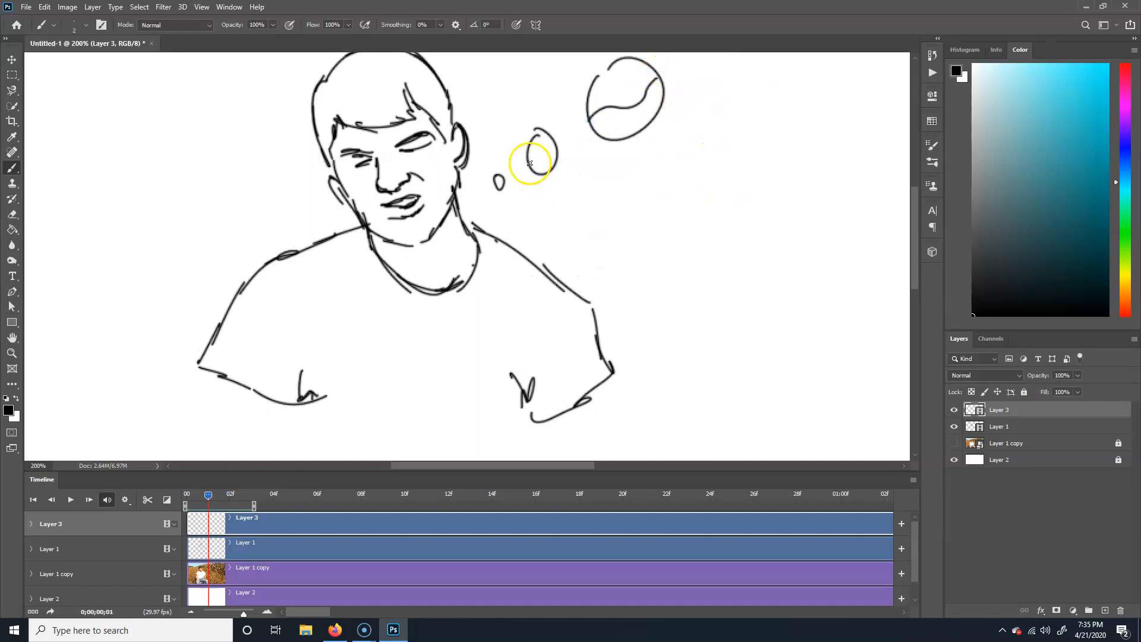
{"action": "key", "text": "Left"}
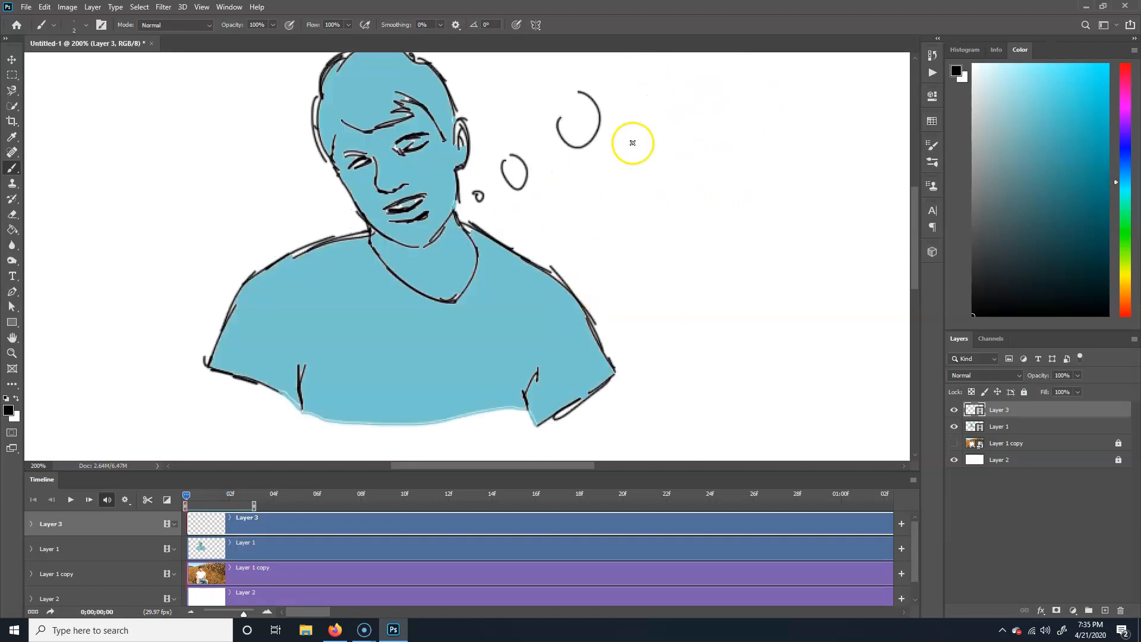
{"action": "mouse_move", "coordinate": [502, 170]}
{"action": "left_mouse_down"}
{"action": "mouse_move", "coordinate": [529, 174]}
{"action": "mouse_move", "coordinate": [603, 122]}
{"action": "left_mouse_up"}
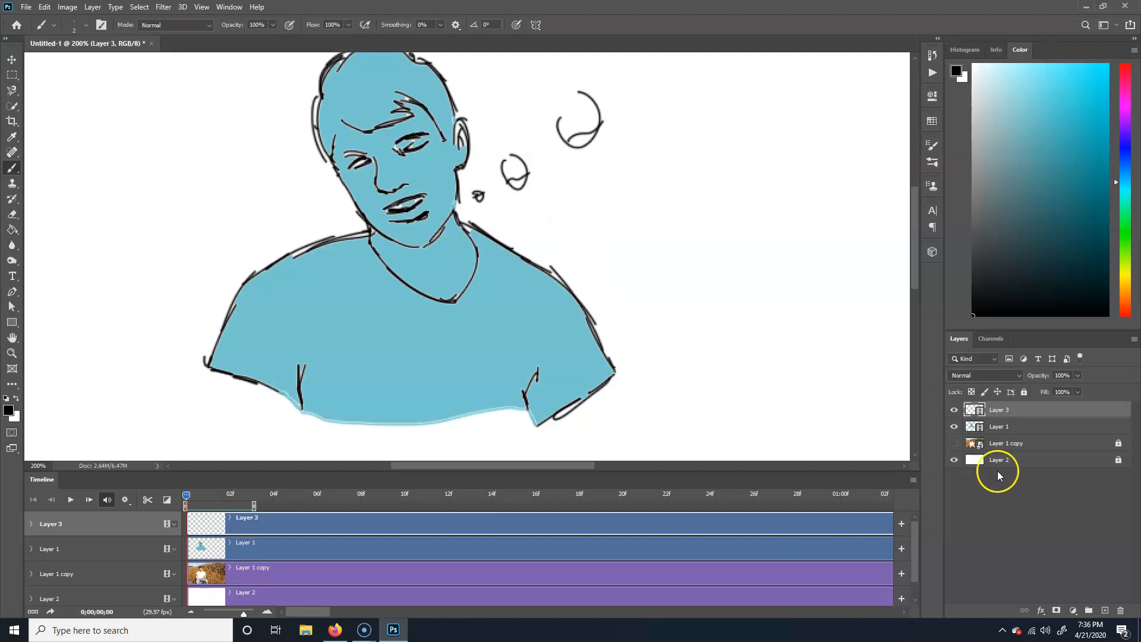
Step: Add a new empty layer directly above the white Layer 2 for a background
{"action": "left_click", "coordinate": [1016, 463]}
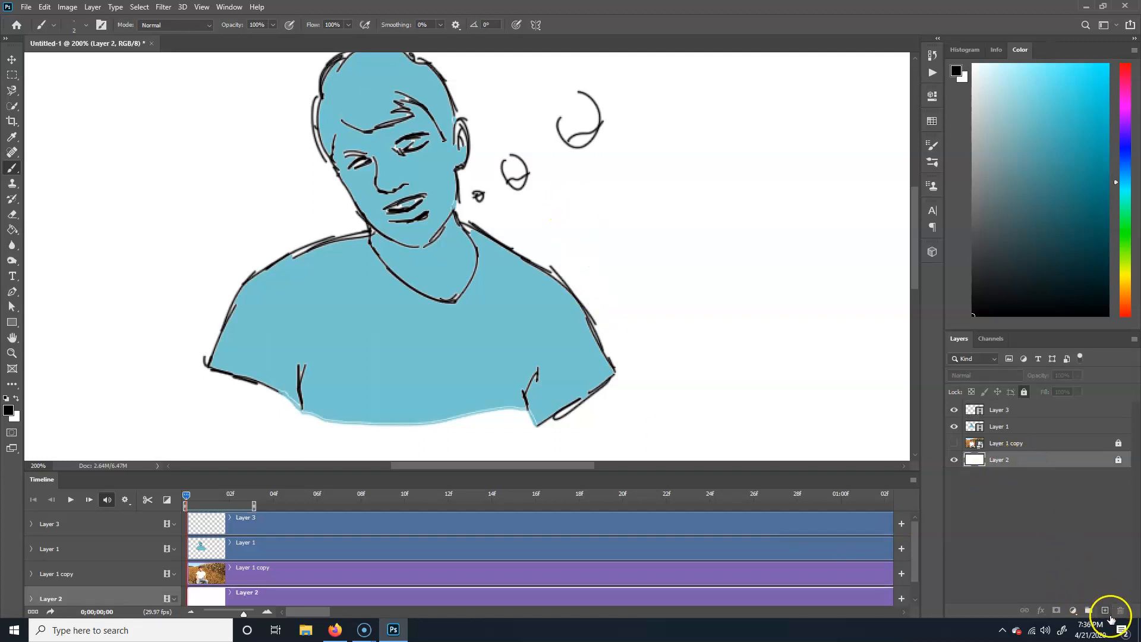
{"action": "left_click", "coordinate": [1105, 610]}
{"action": "left_click", "coordinate": [1001, 459]}
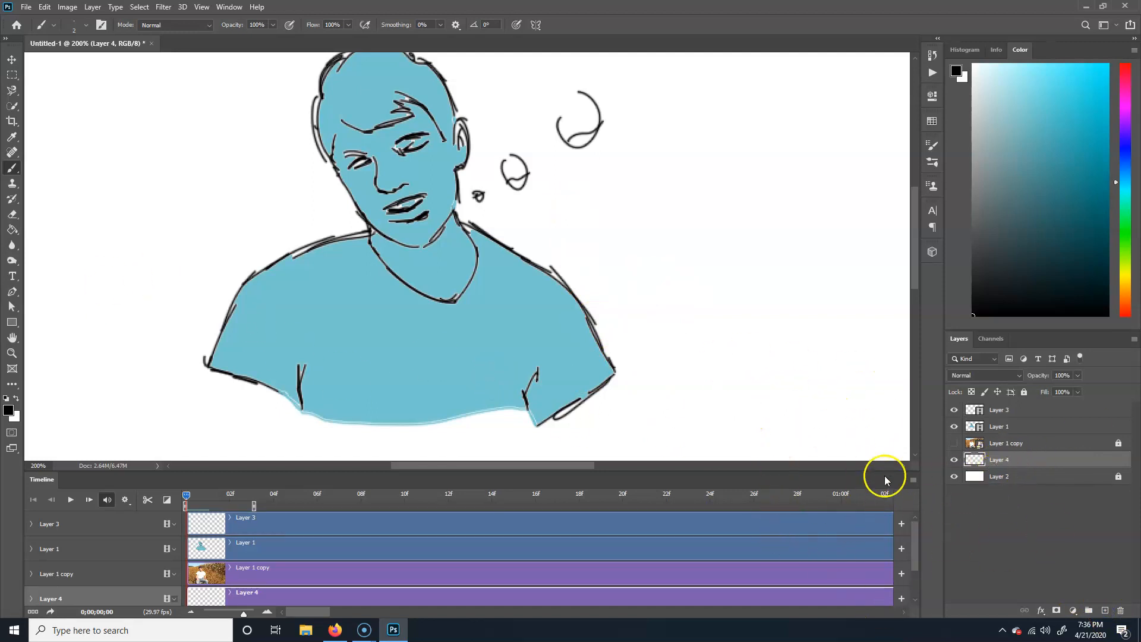
Step: Review the Render Video settings for exporting the work area, and close them without rendering
{"action": "left_click", "coordinate": [908, 481]}
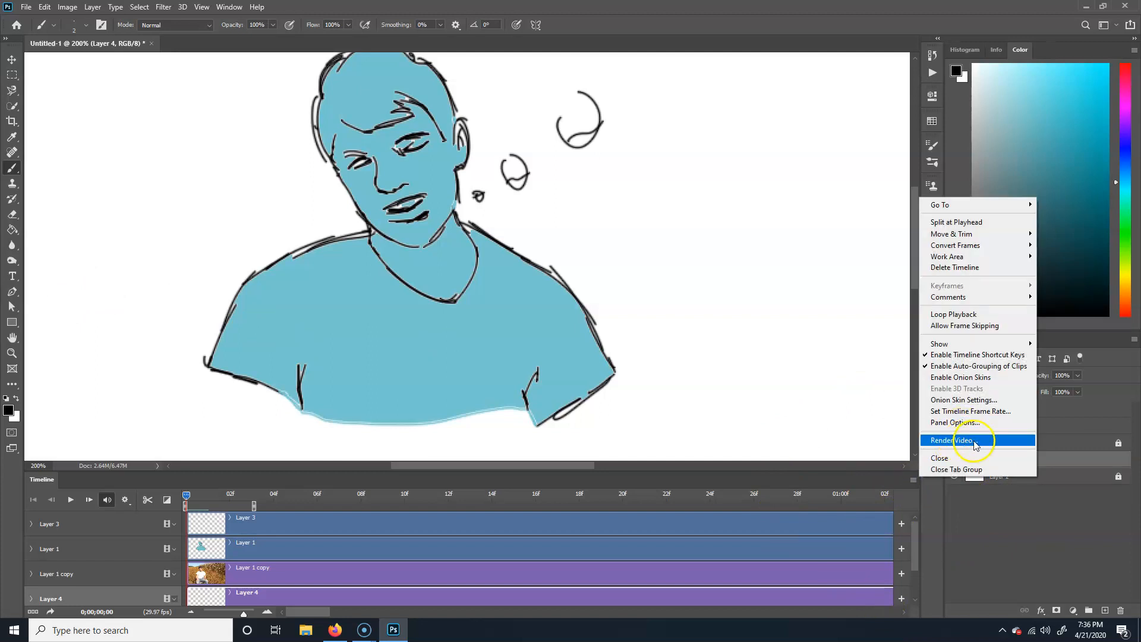
{"action": "left_click", "coordinate": [909, 480]}
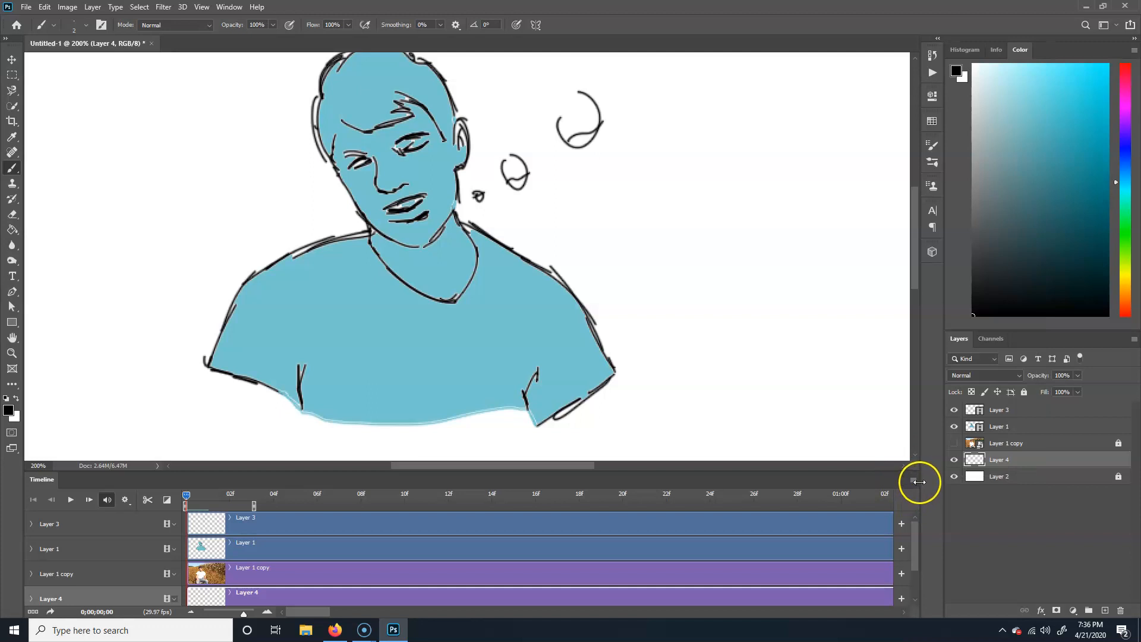
{"action": "left_click", "coordinate": [916, 480]}
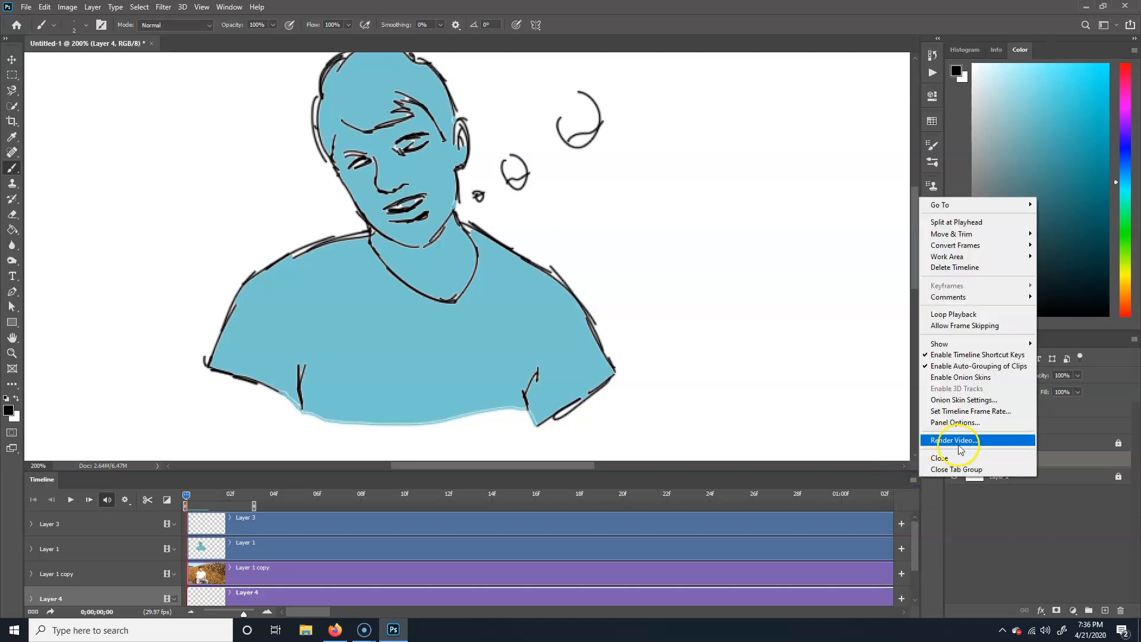
{"action": "left_click", "coordinate": [1016, 443]}
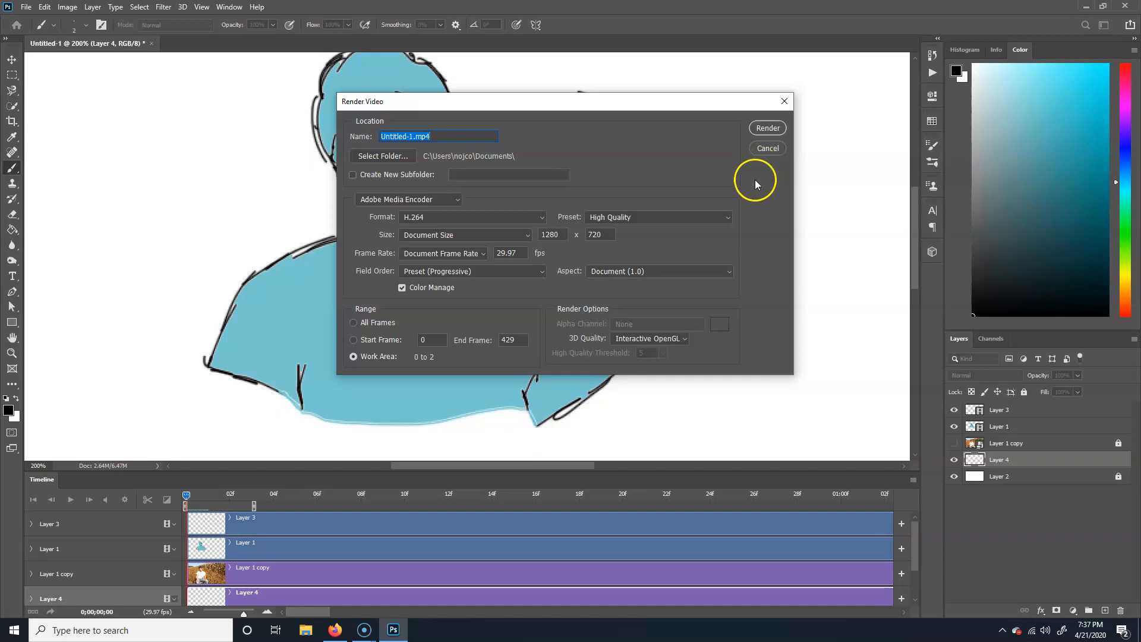
{"action": "left_click", "coordinate": [766, 149]}
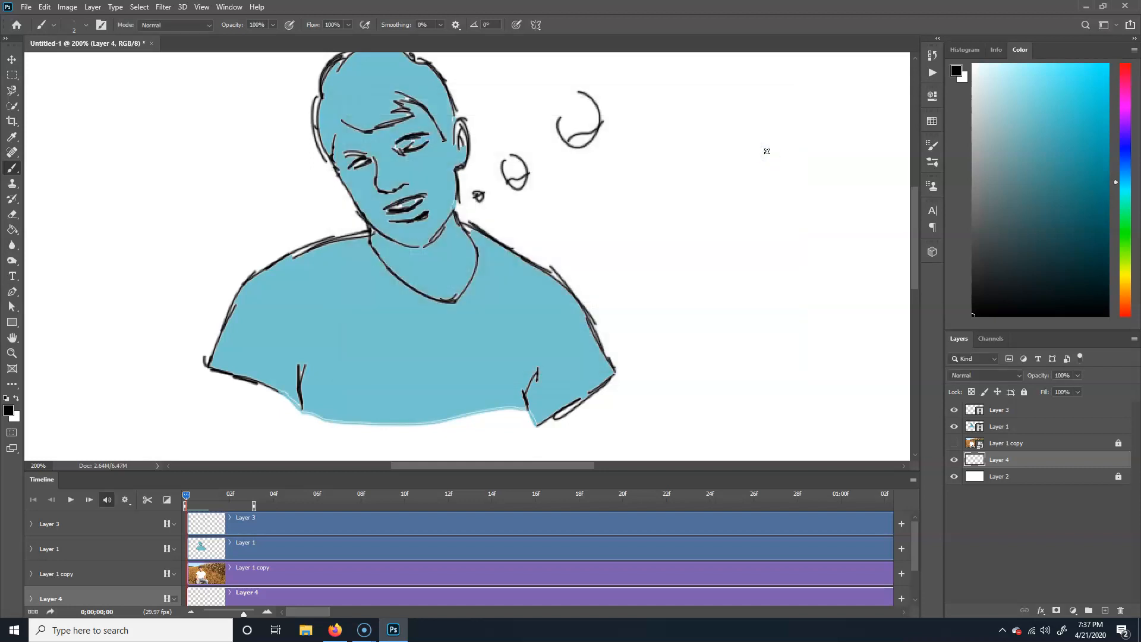